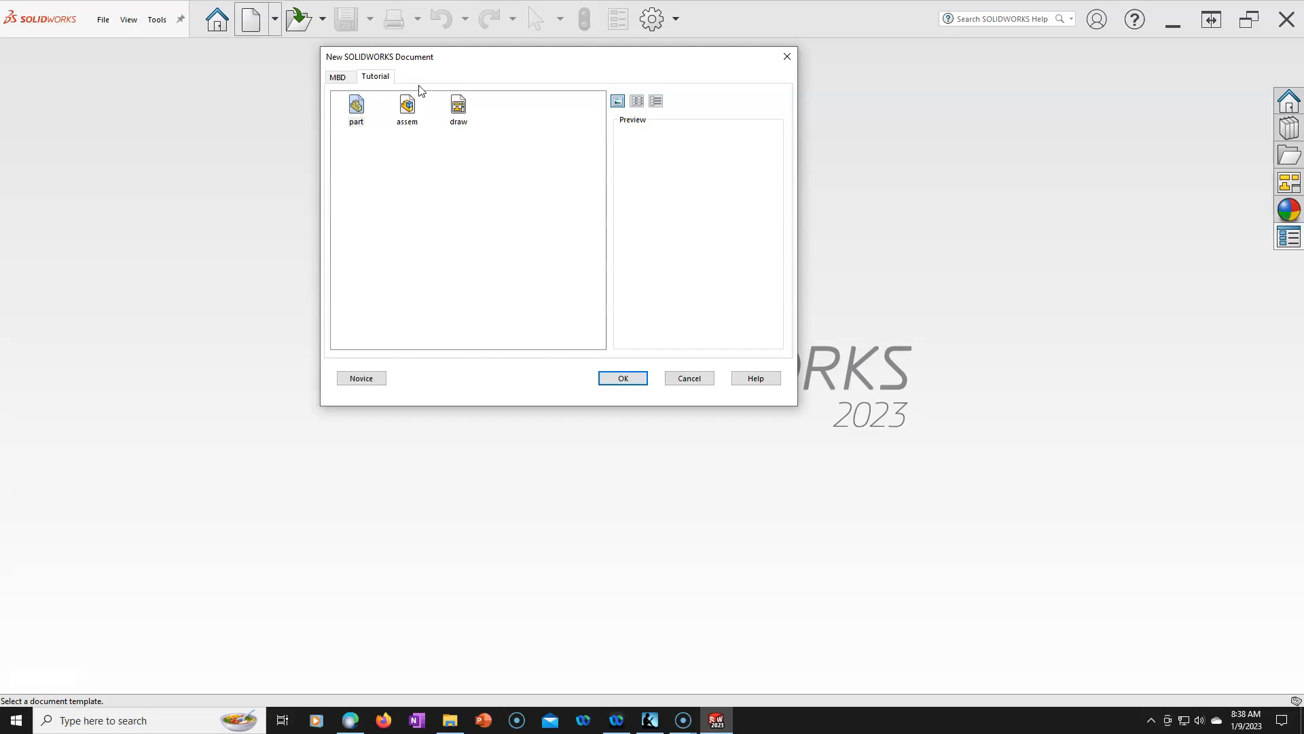
Create a new part document from the Tutorial part template.
double_click(357, 110)
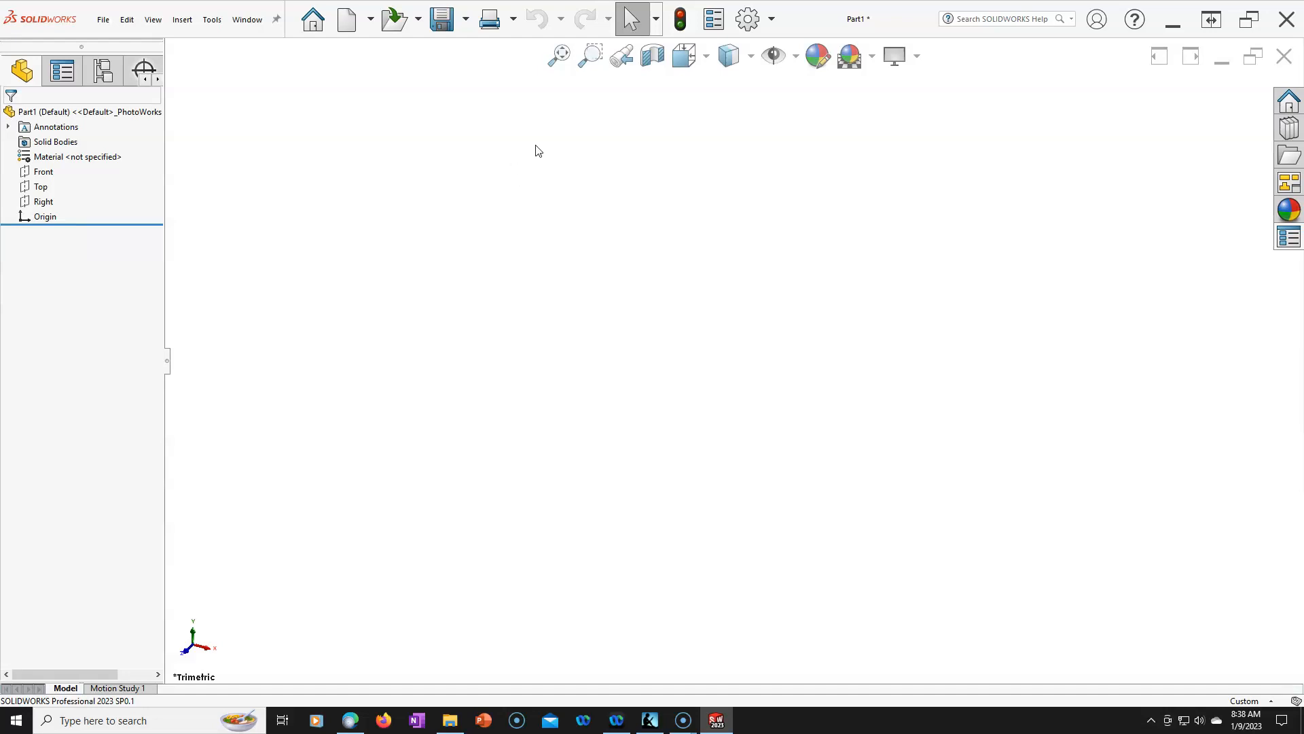
Examine the system options for colors, sketch and drawings, and close the options.
click(748, 21)
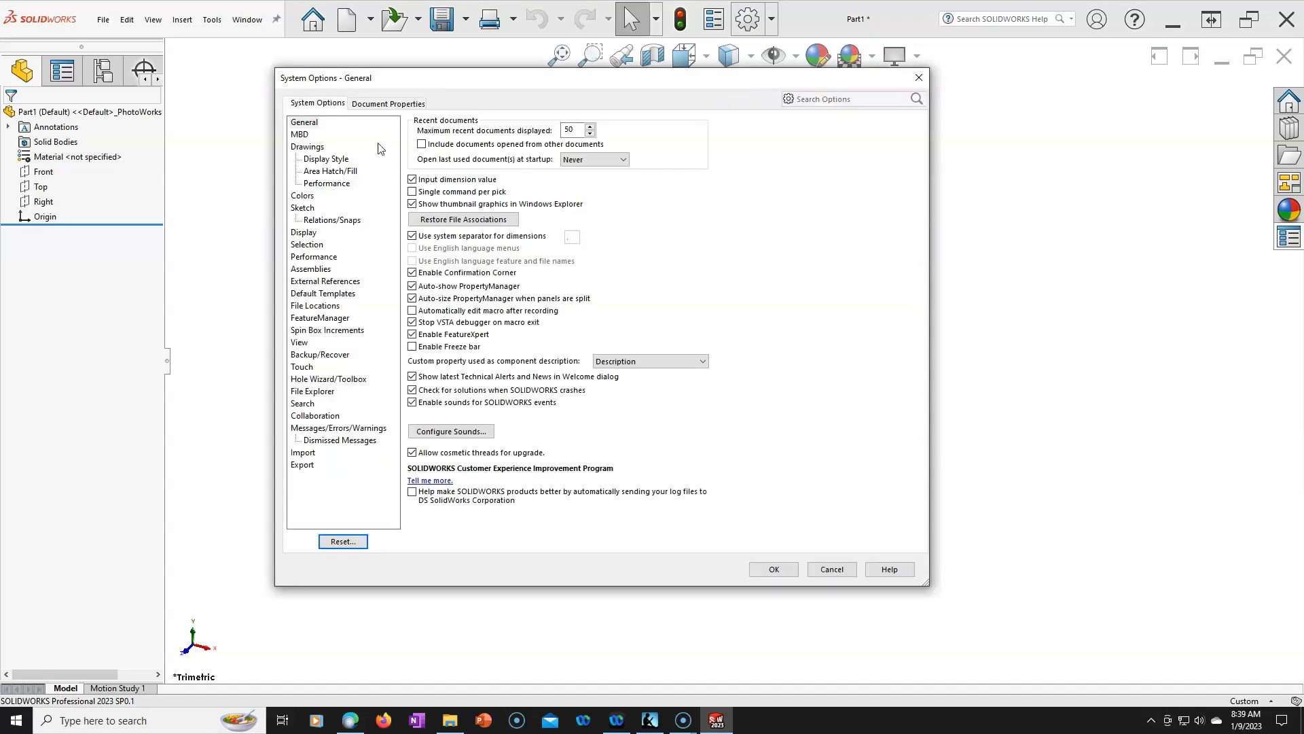
click(303, 197)
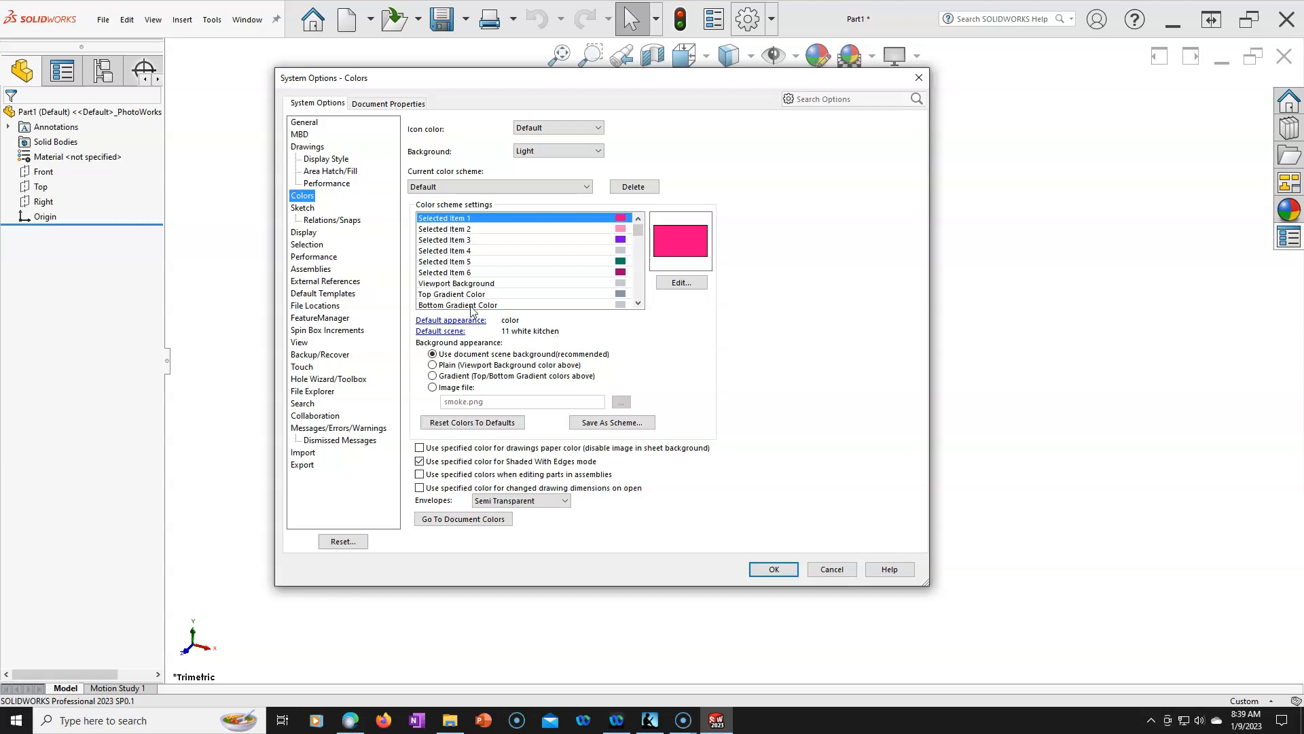
click(305, 211)
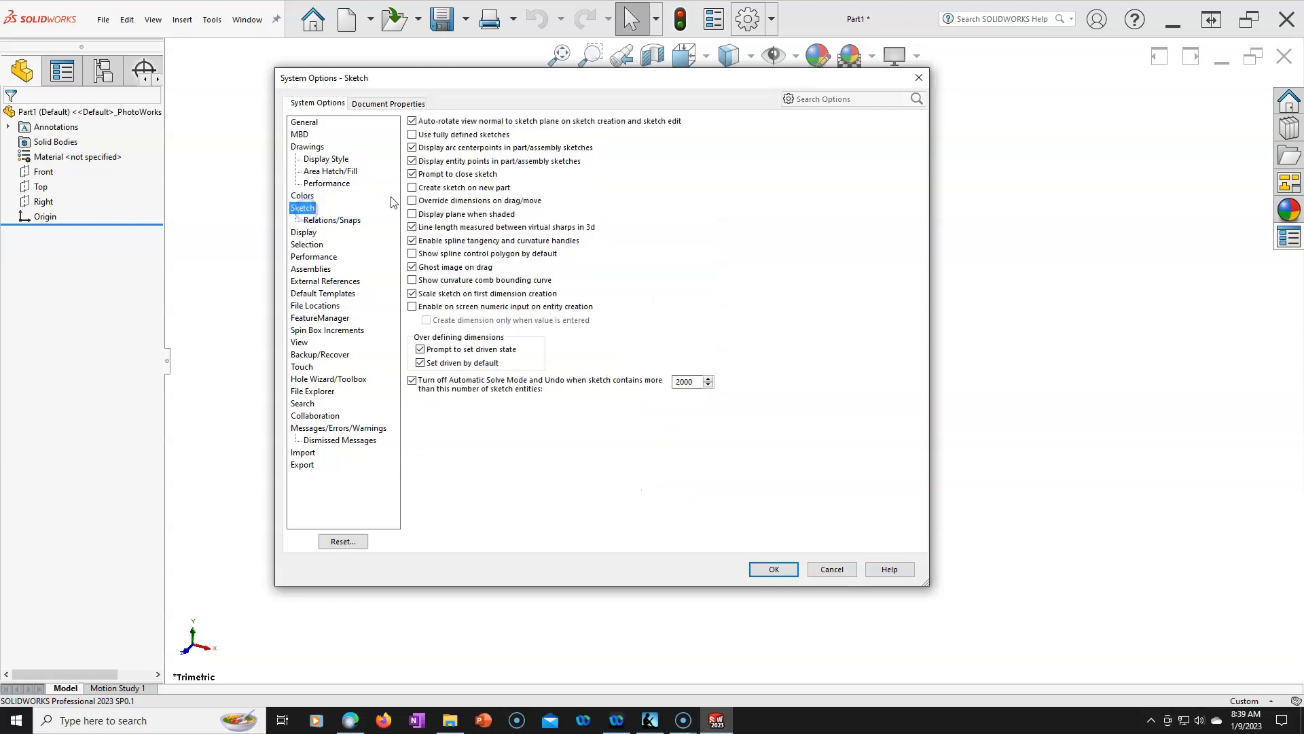
click(310, 149)
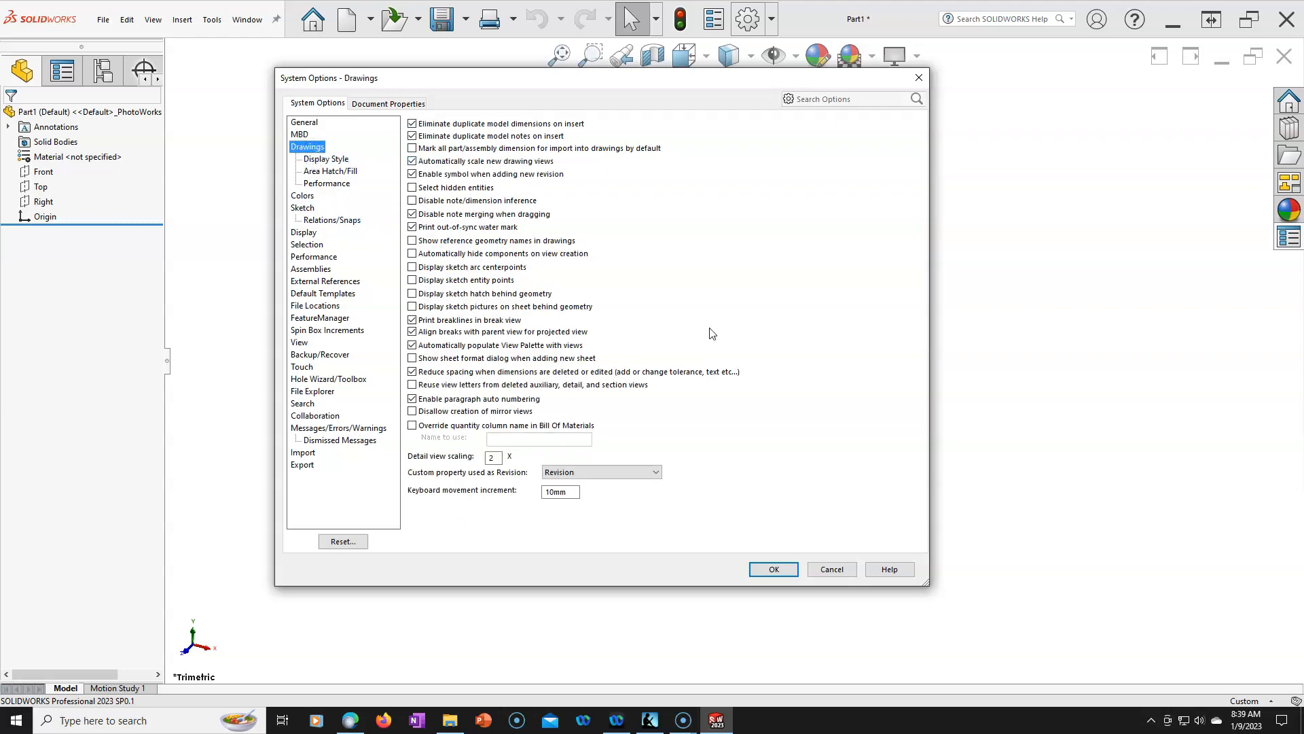
click(787, 571)
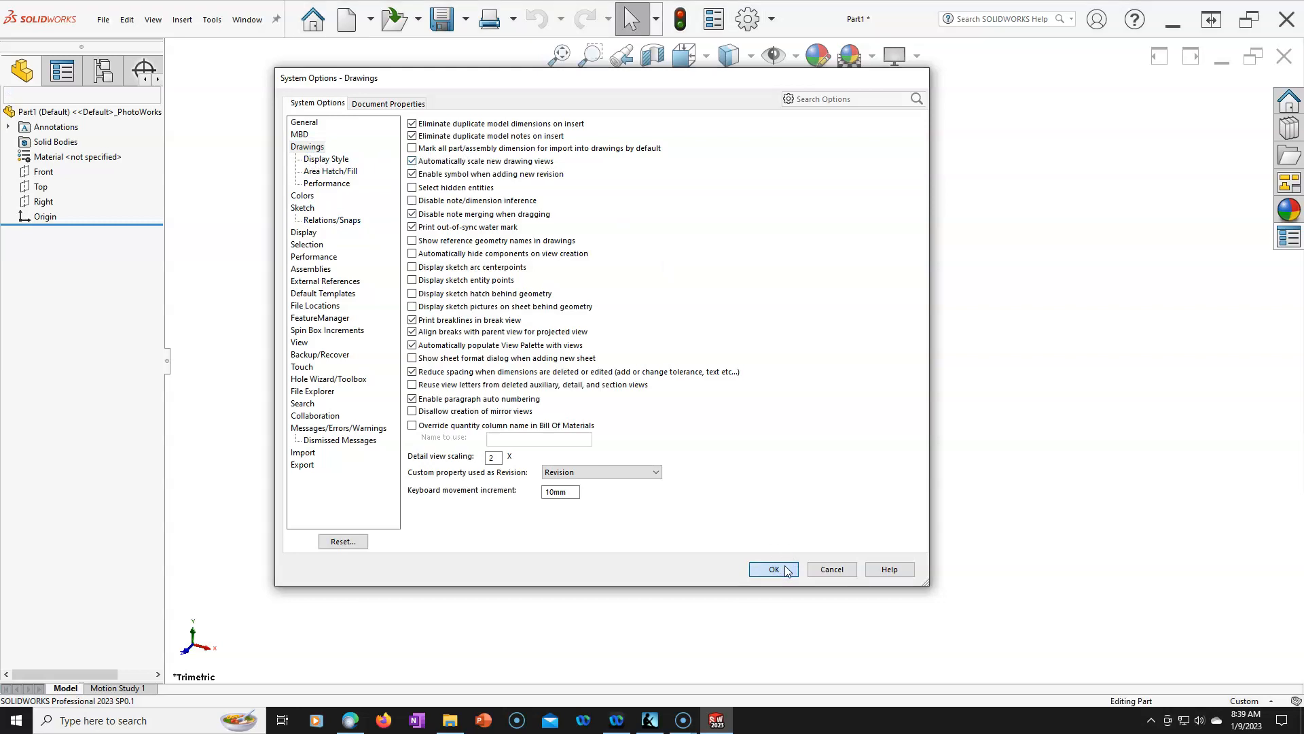
Open the part's document properties and examine the available overall drafting standards.
click(748, 19)
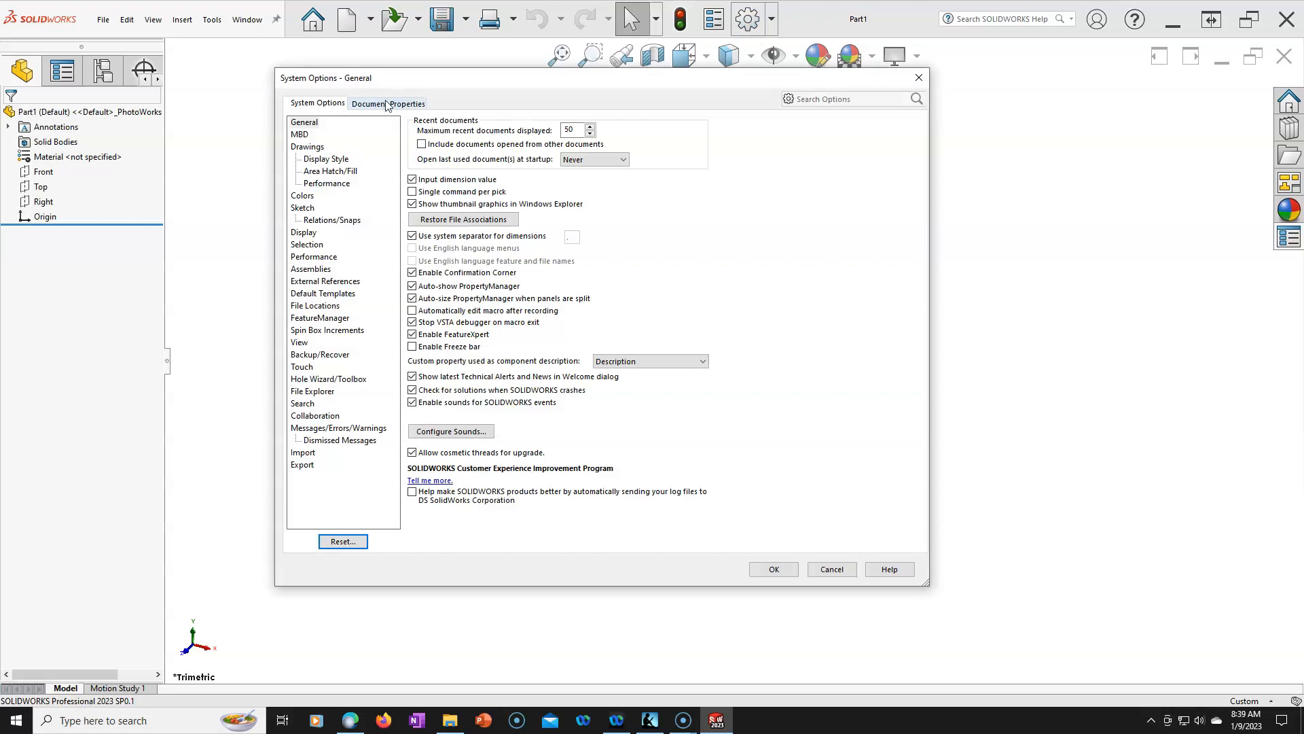
click(387, 105)
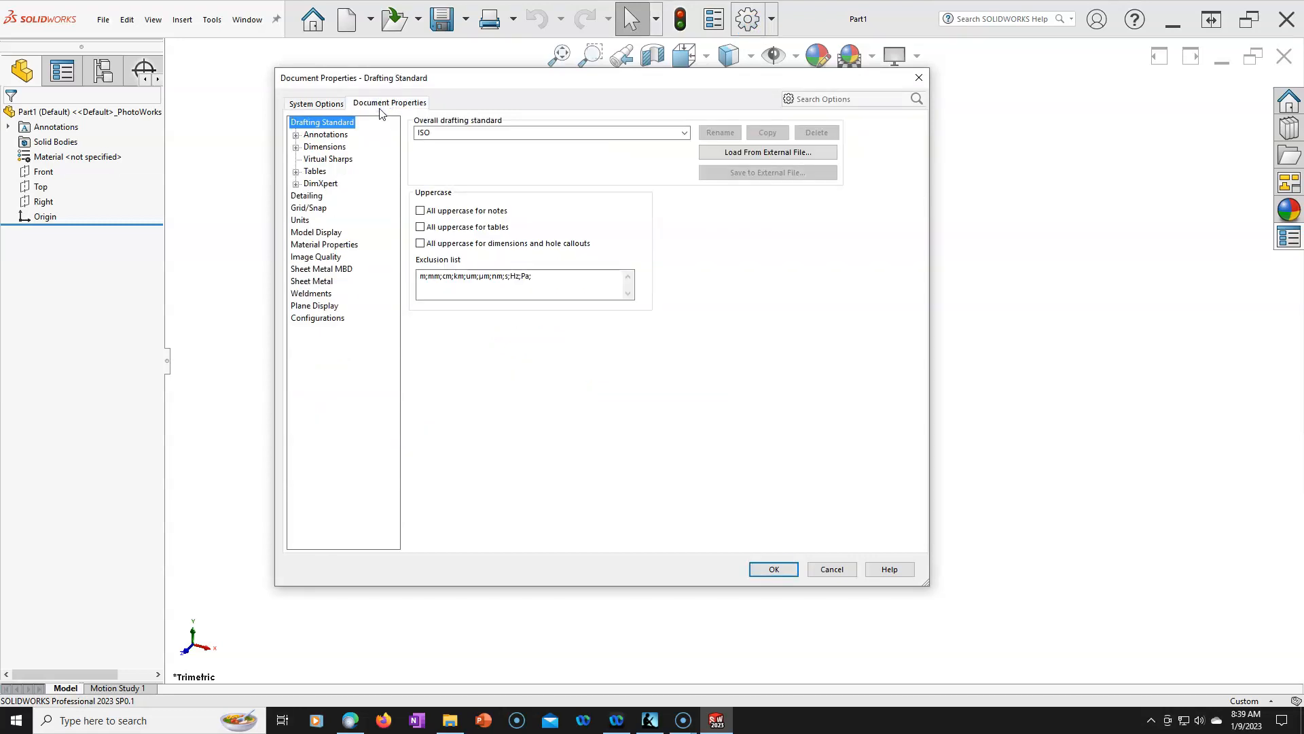
click(682, 133)
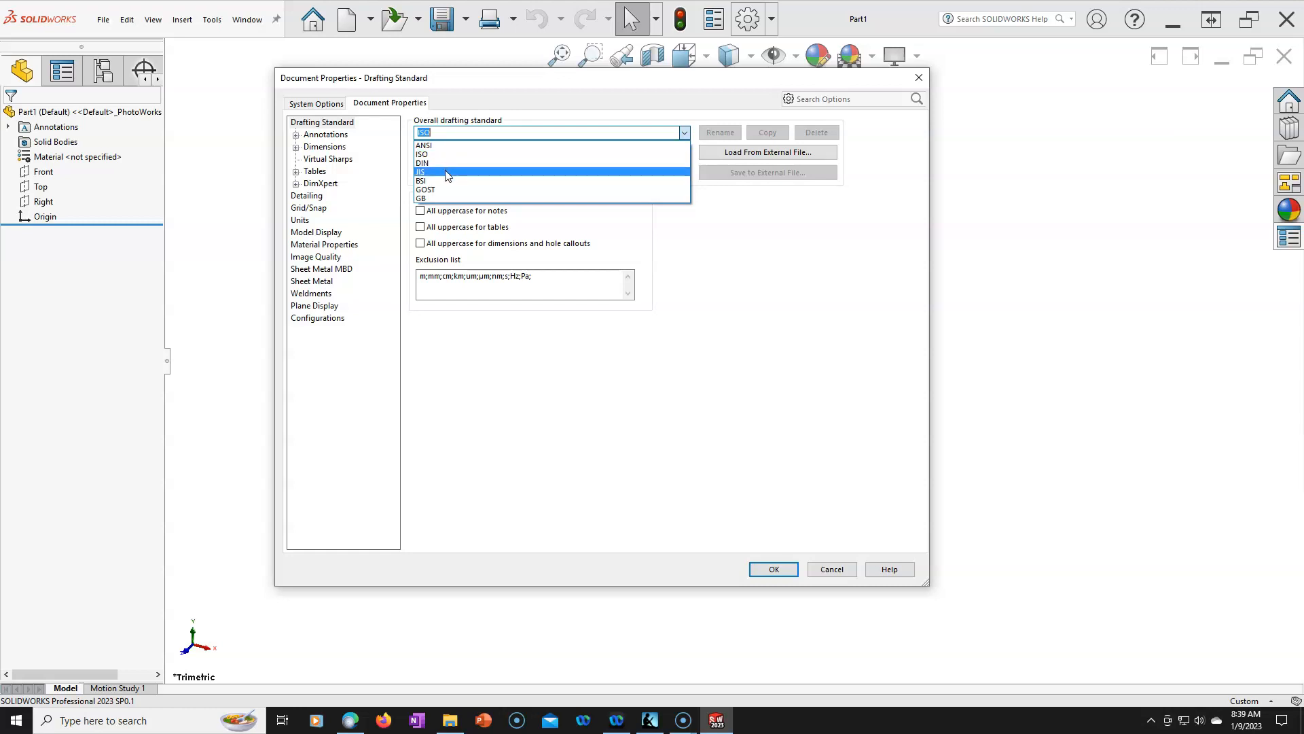
click(781, 264)
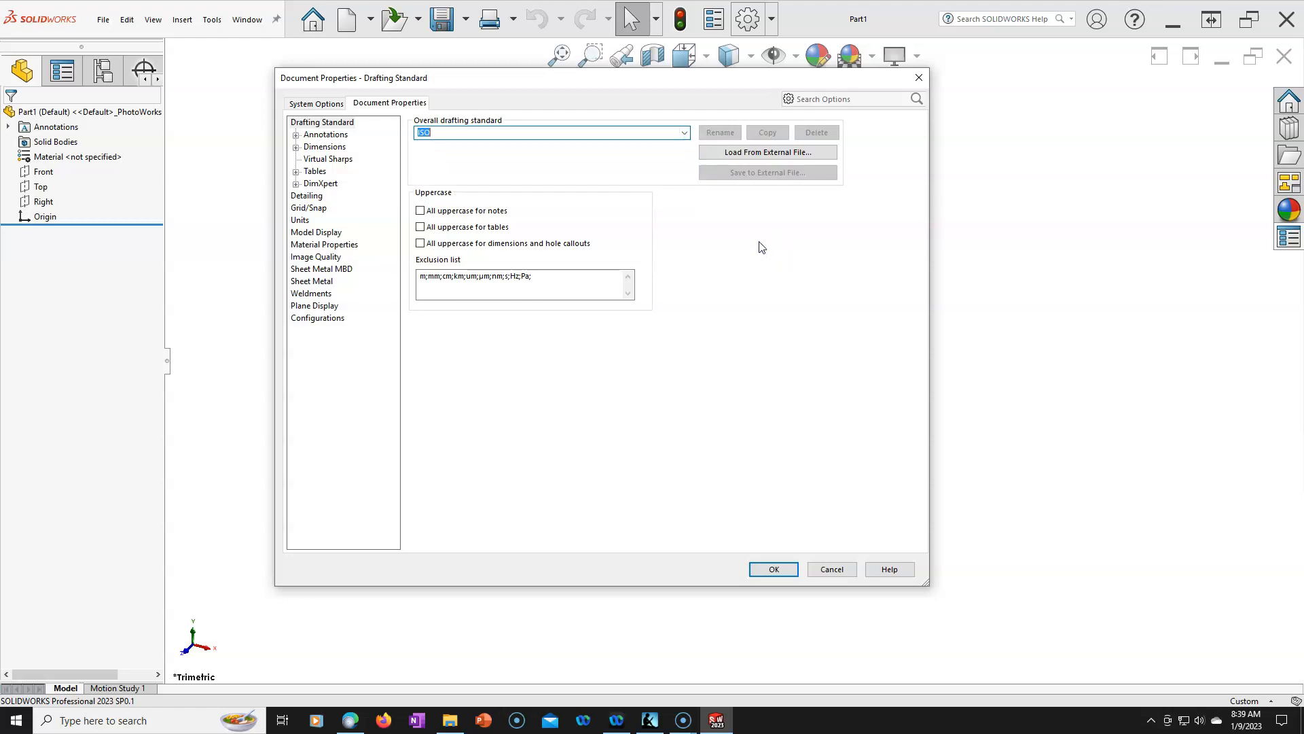
Review the annotation and dimension settings in the document properties and choose the Witness style for virtual sharps.
click(328, 134)
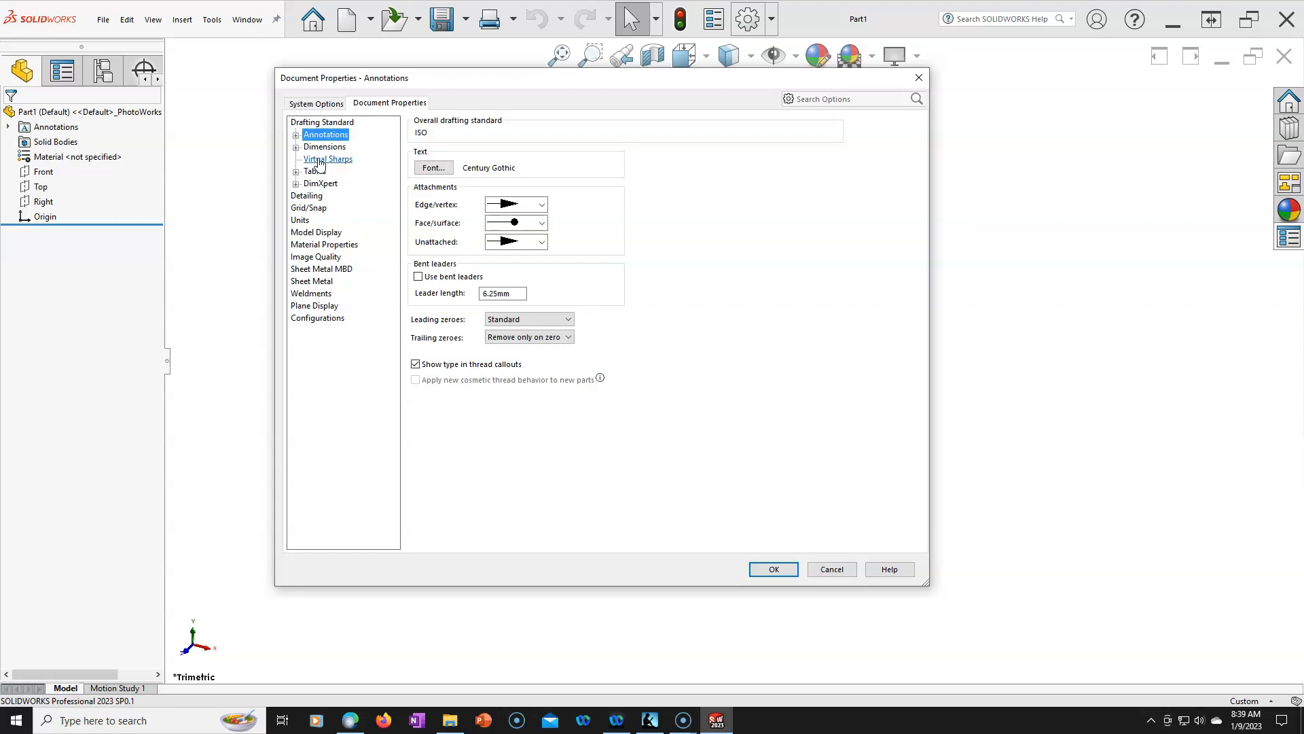
click(325, 148)
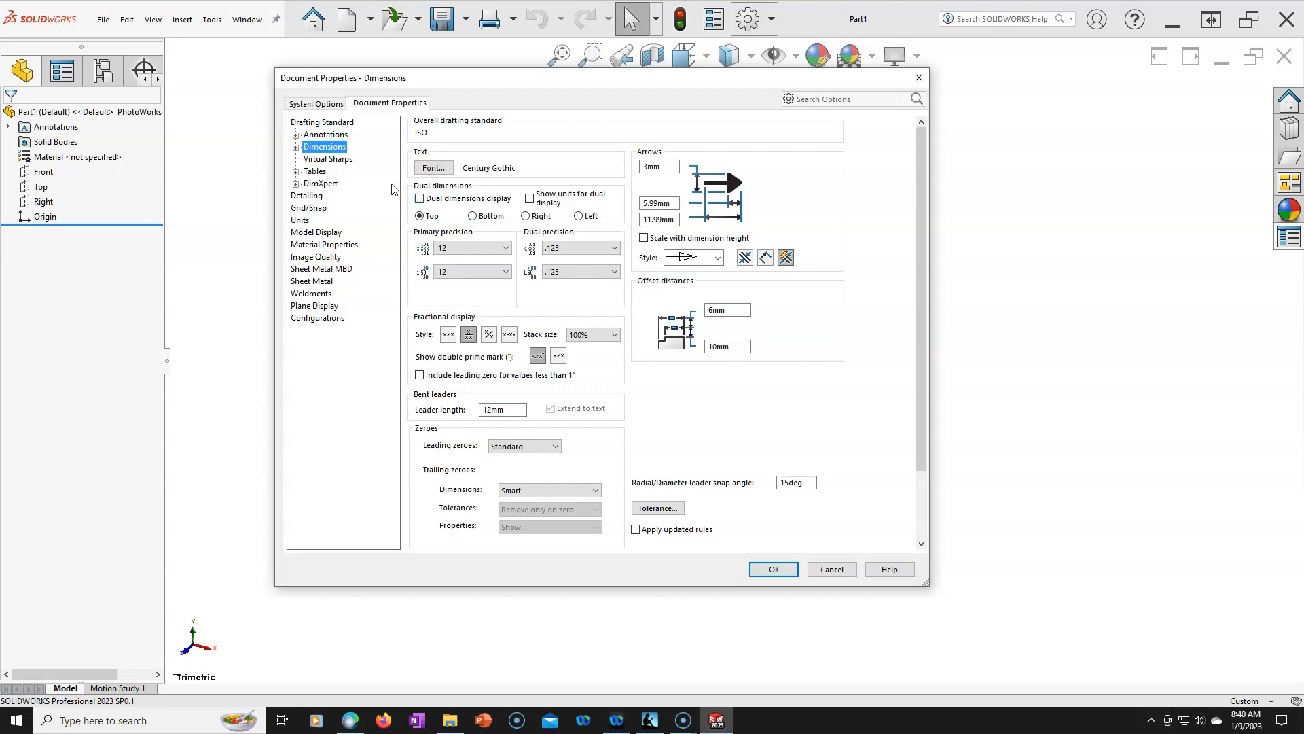
click(331, 161)
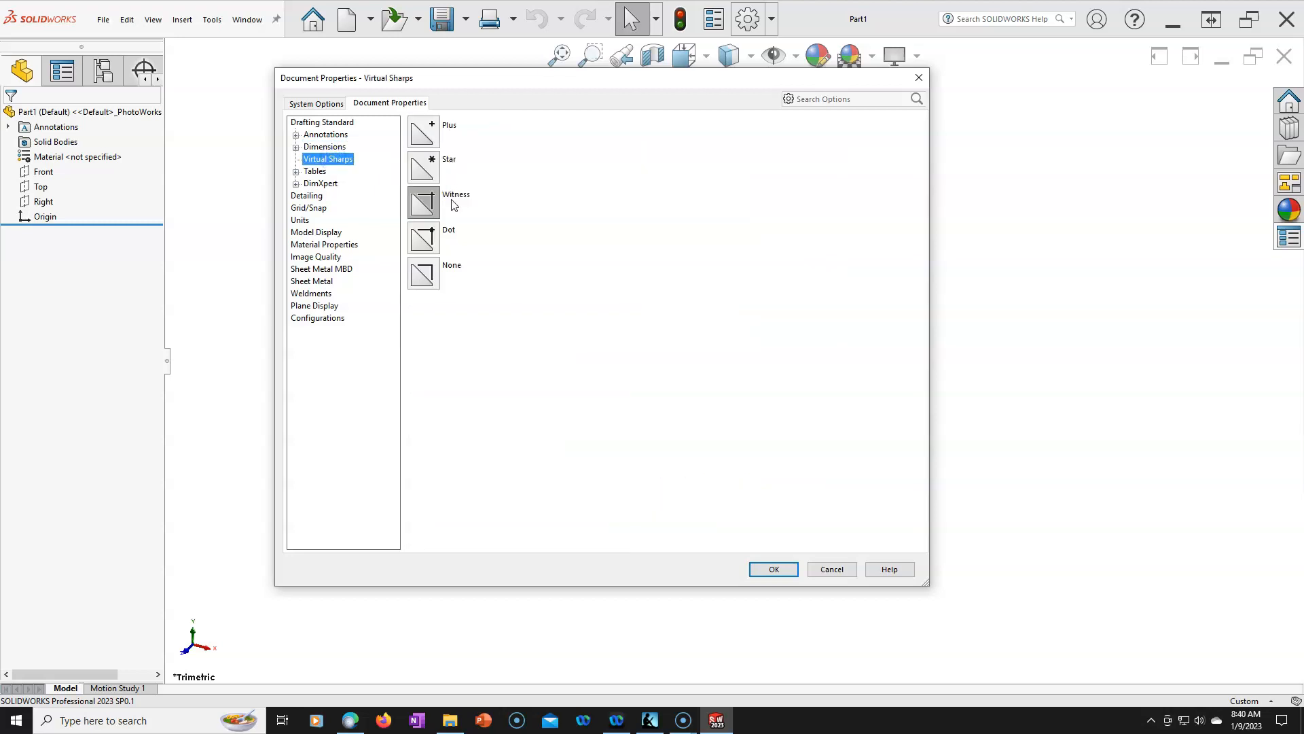
click(428, 204)
Examine the tables, DimXpert, detailing and grid/snap settings in the document properties.
click(313, 173)
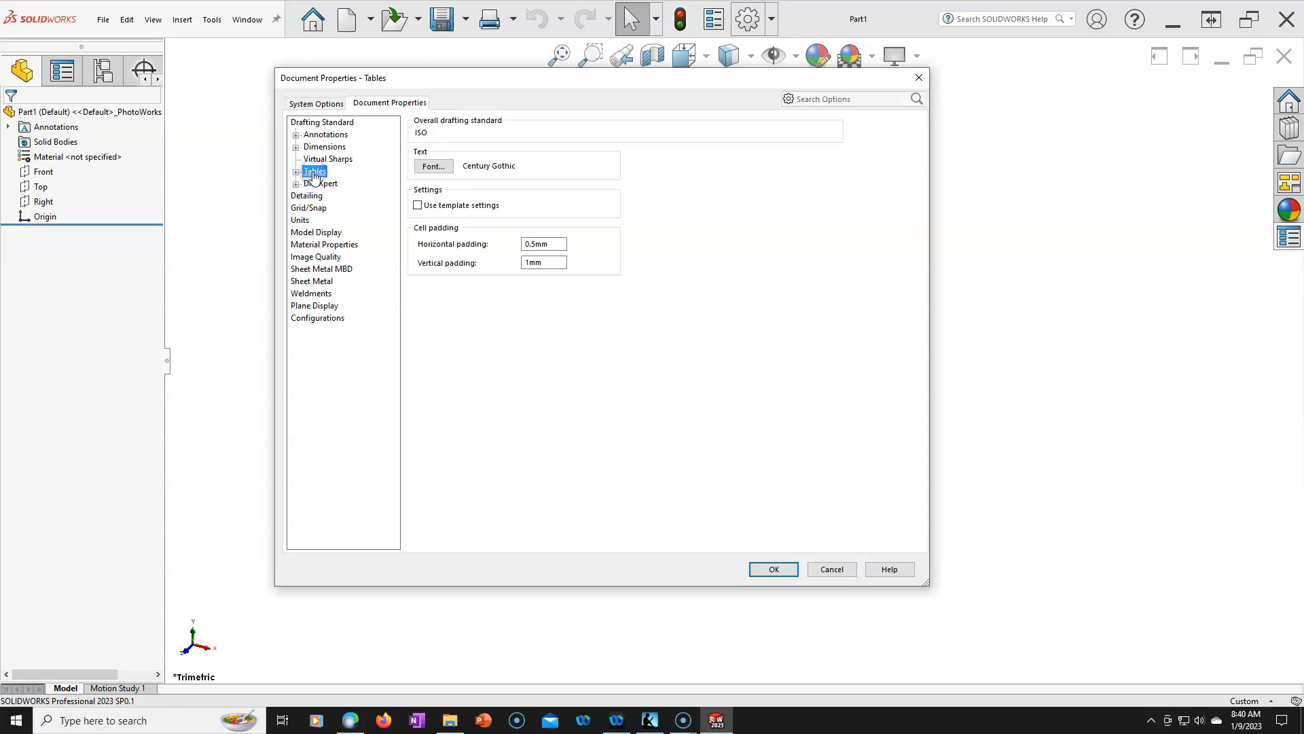
click(296, 172)
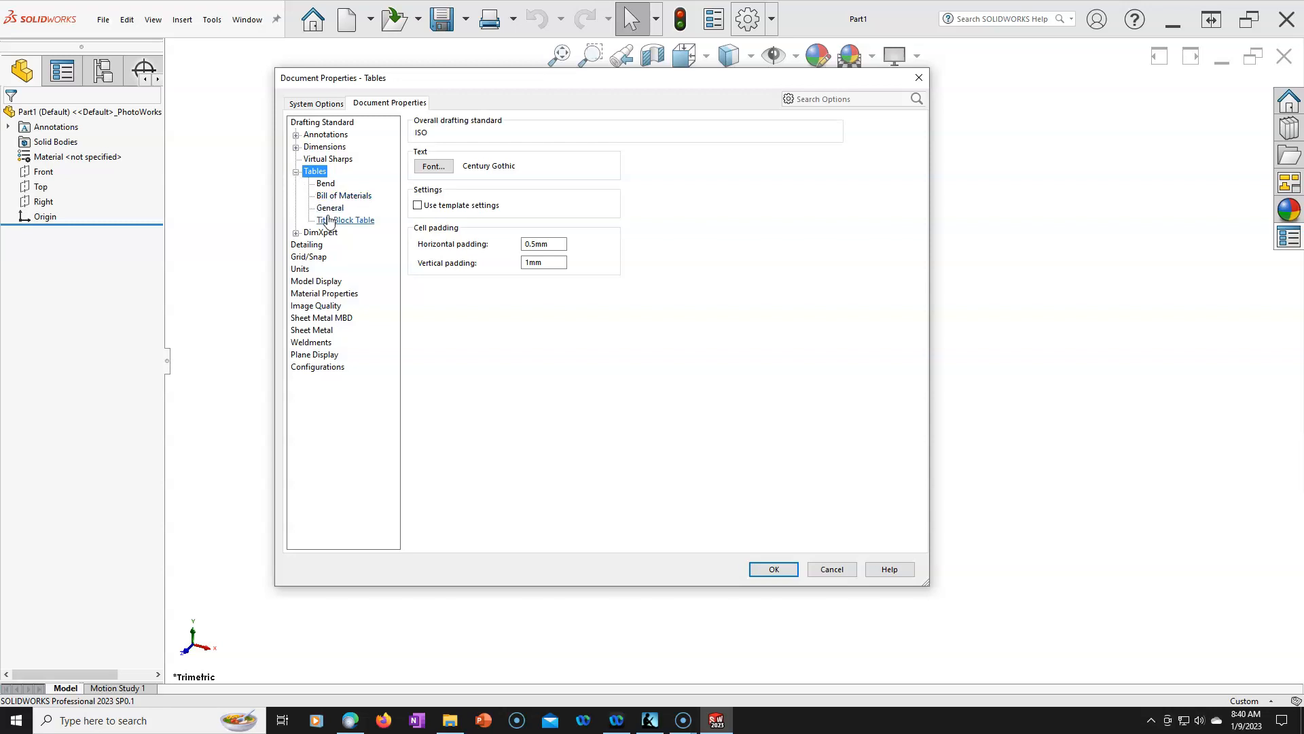
click(297, 174)
click(296, 184)
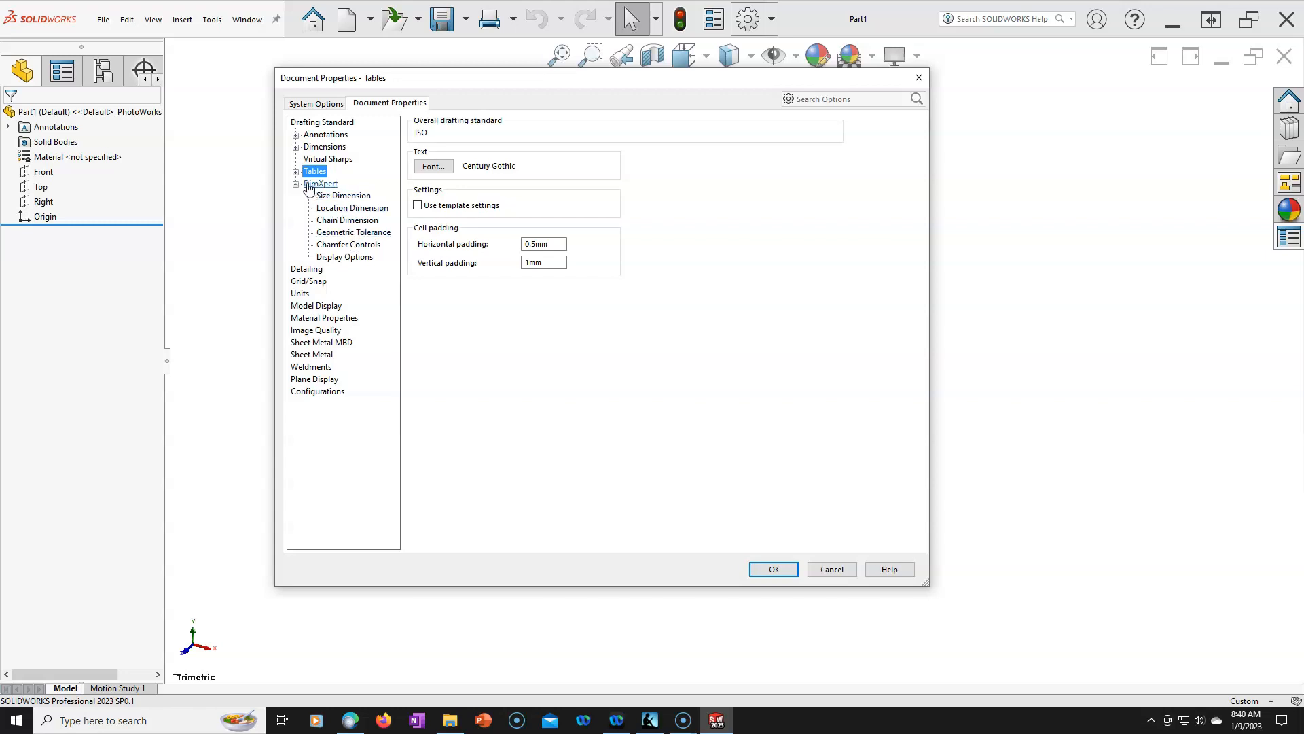
click(296, 185)
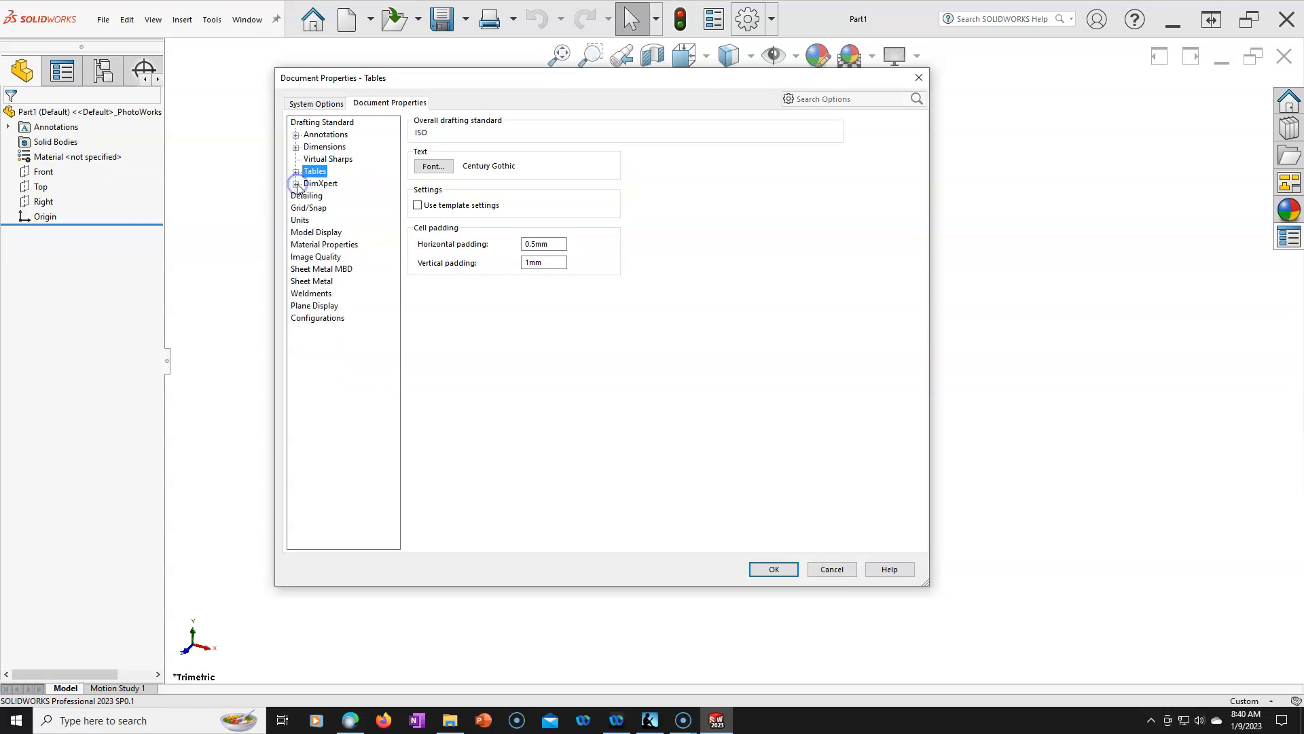
click(304, 197)
click(517, 132)
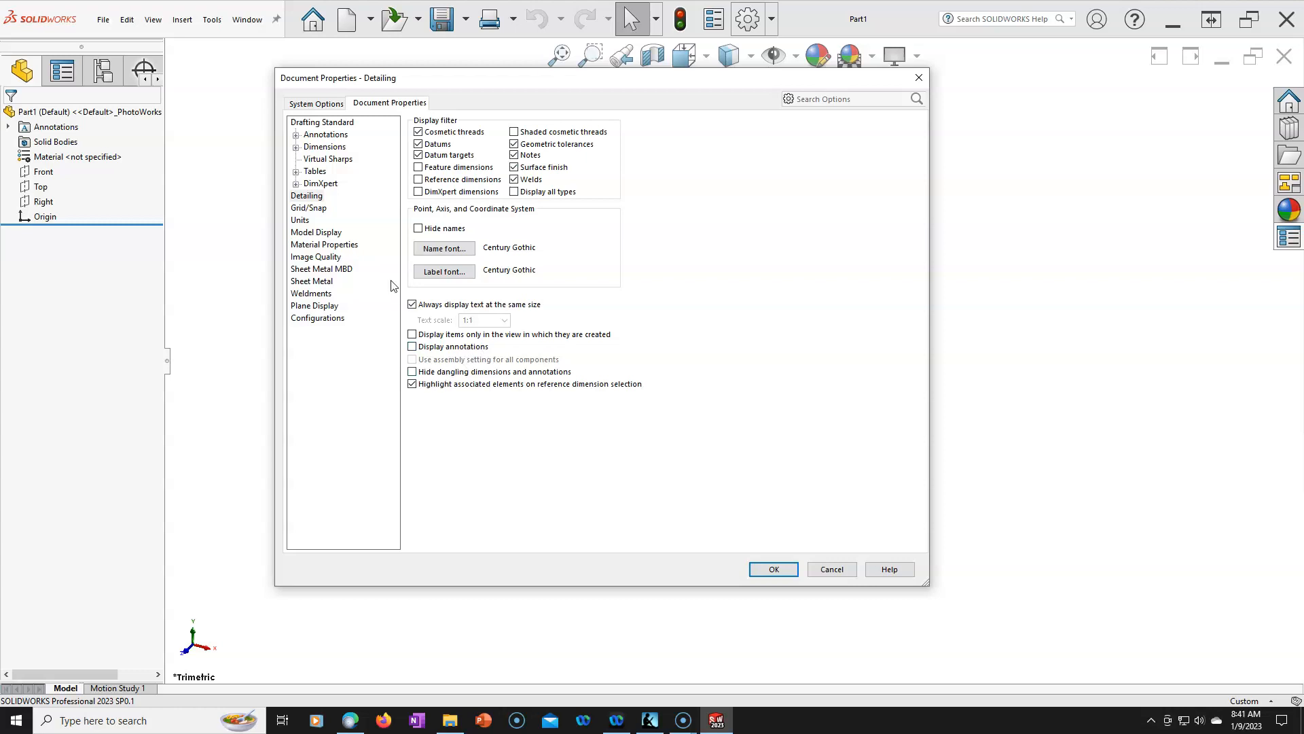
click(311, 210)
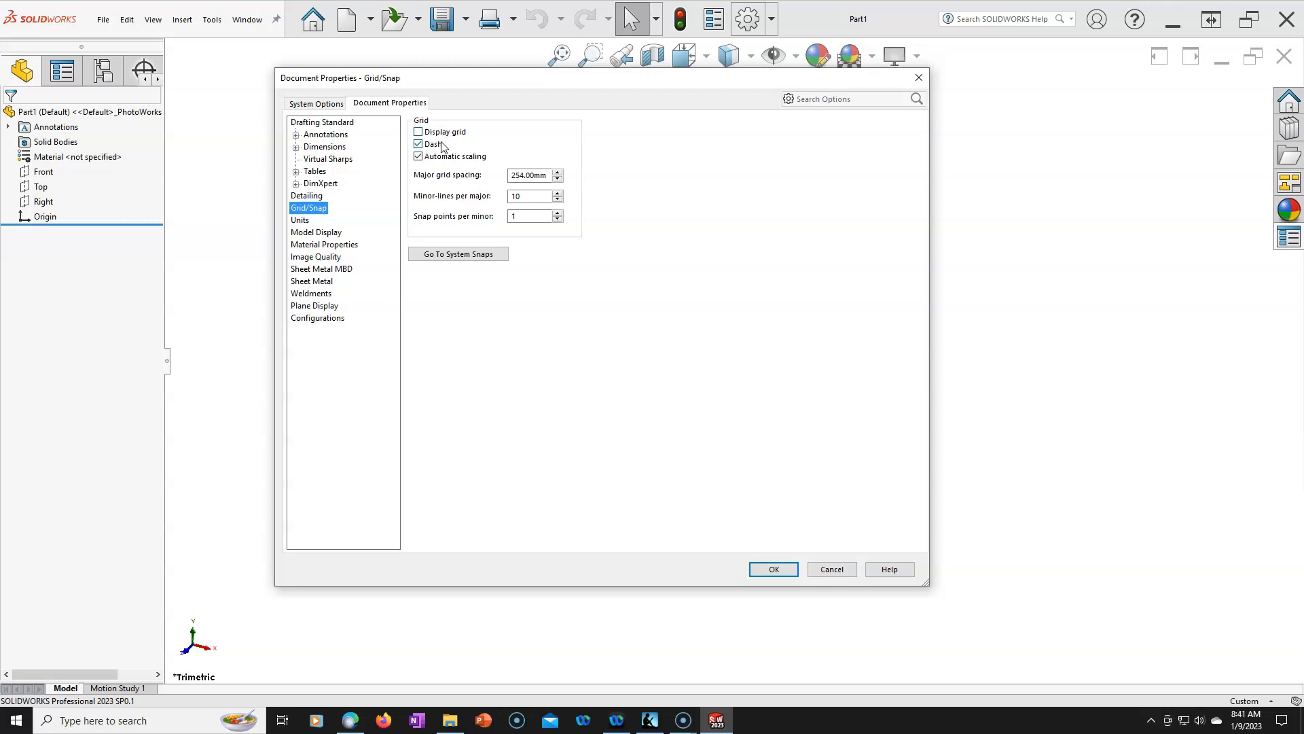
click(511, 177)
Set the angle units of the part to one decimal place (.1).
click(302, 222)
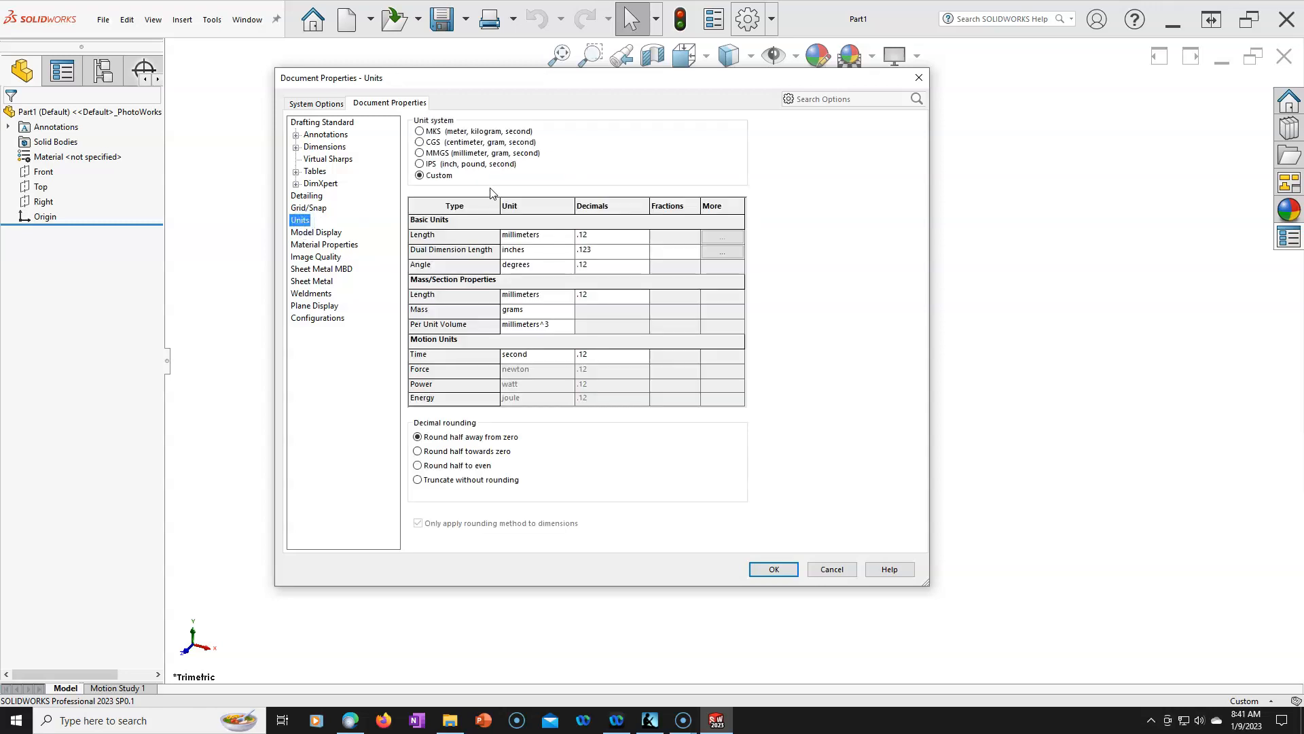
click(606, 266)
click(642, 265)
scroll(608, 291, up, 1)
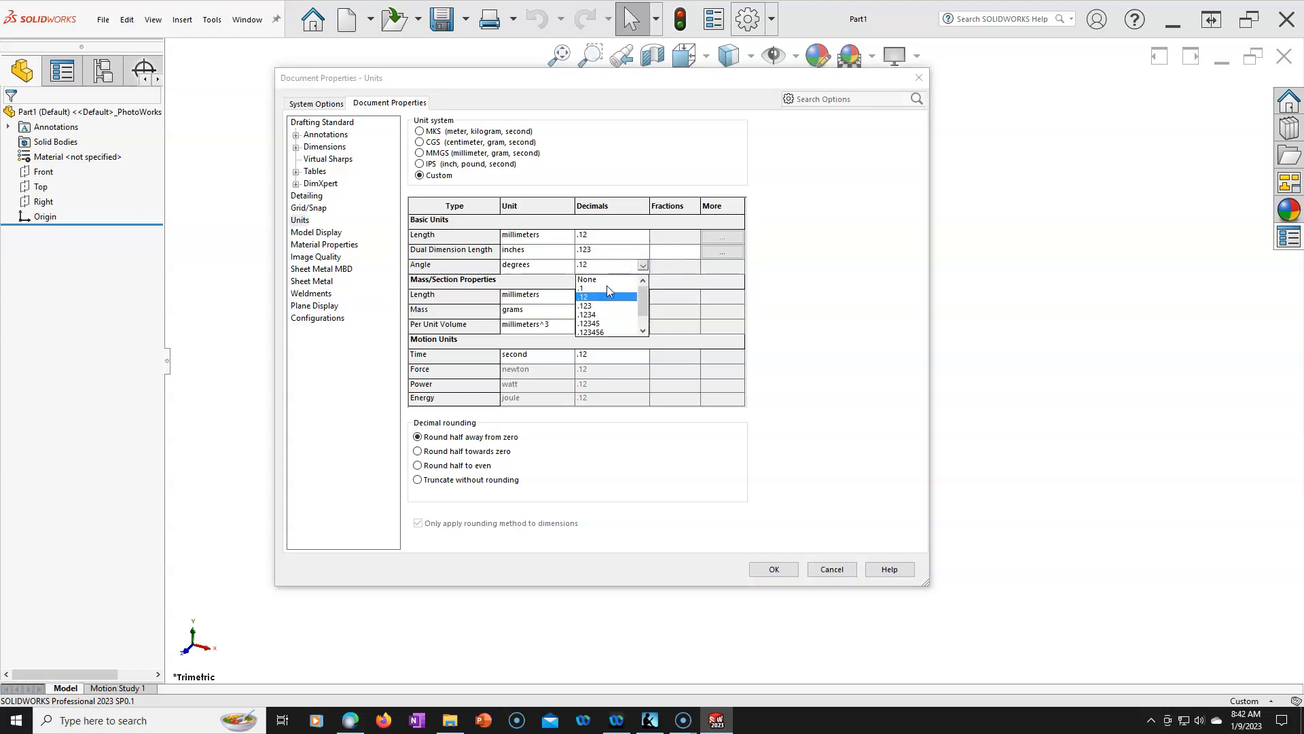
click(587, 296)
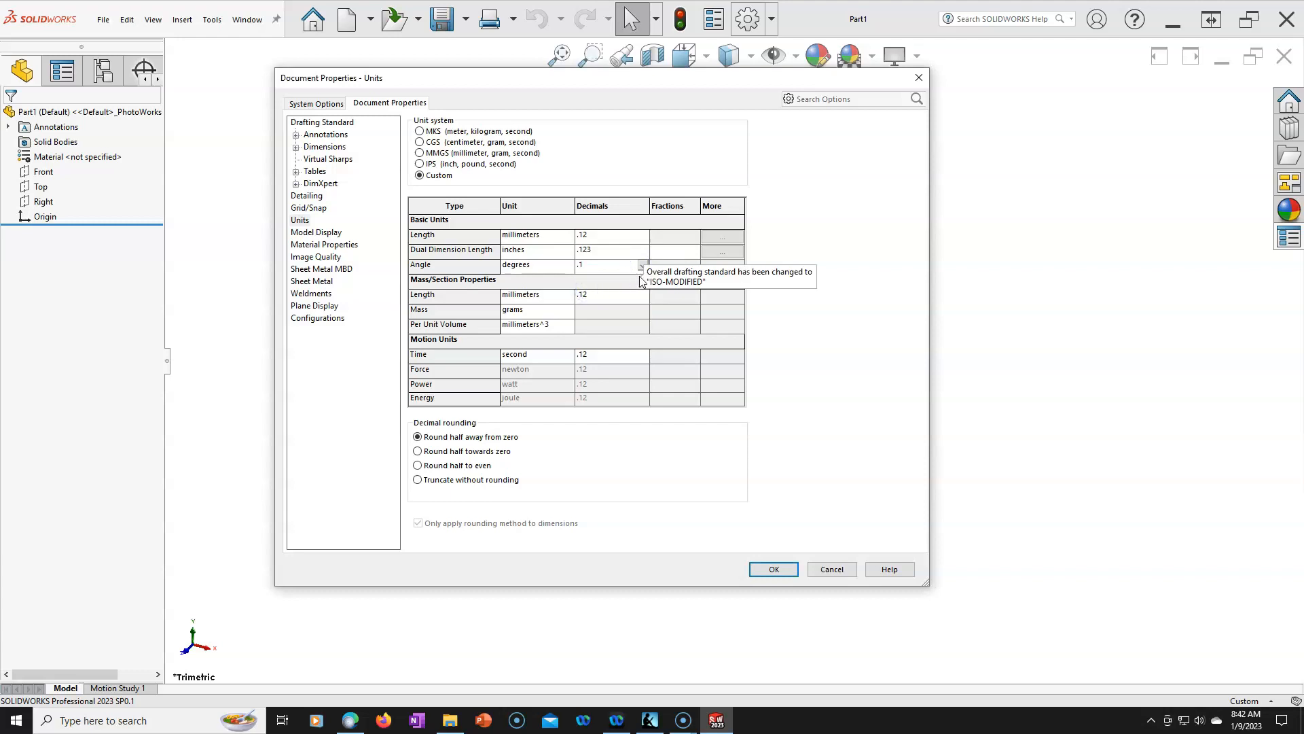
click(789, 176)
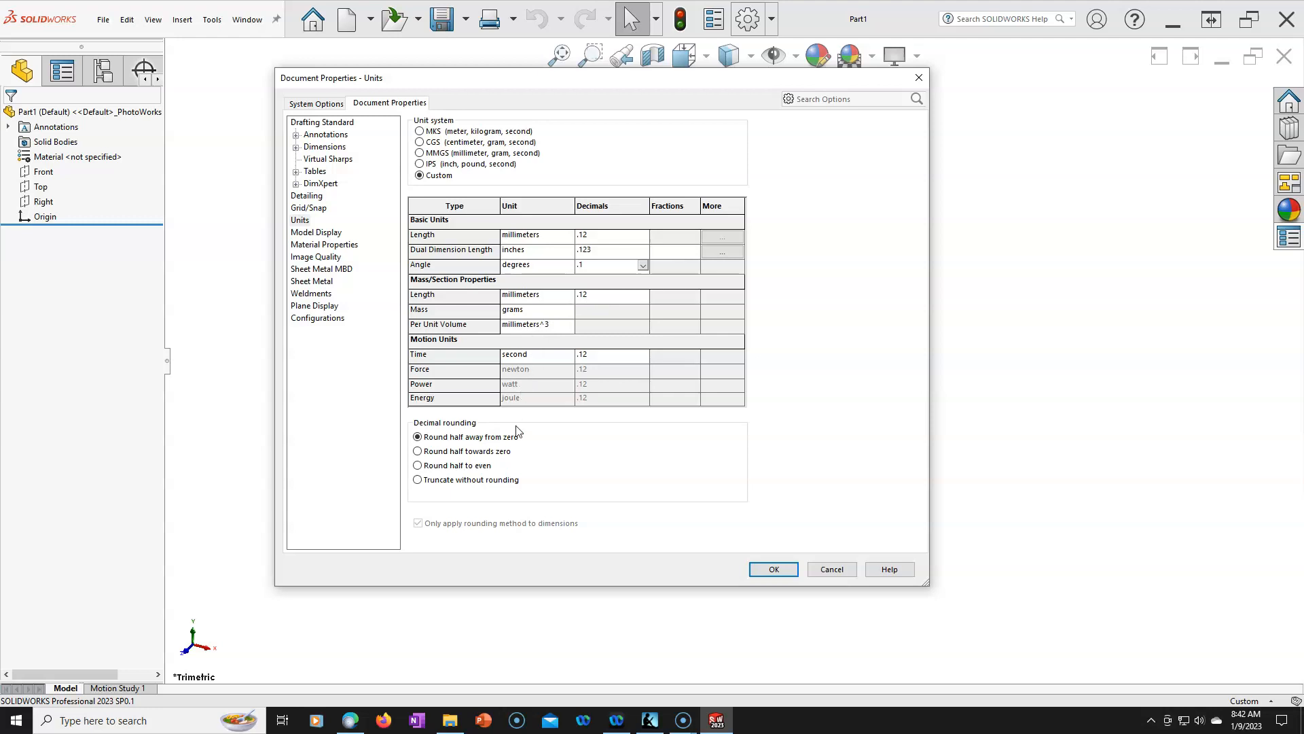
Review the remaining document properties from model display through configurations and accept the document settings.
click(319, 235)
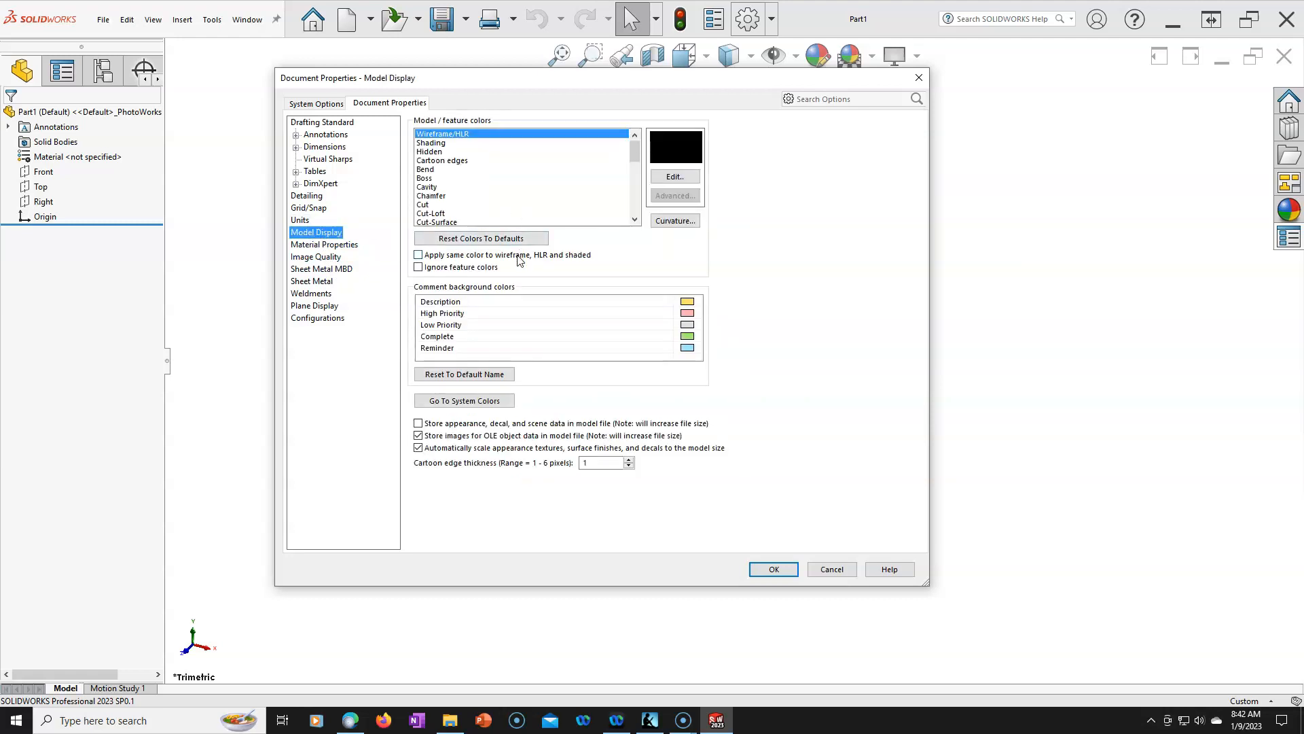
click(323, 245)
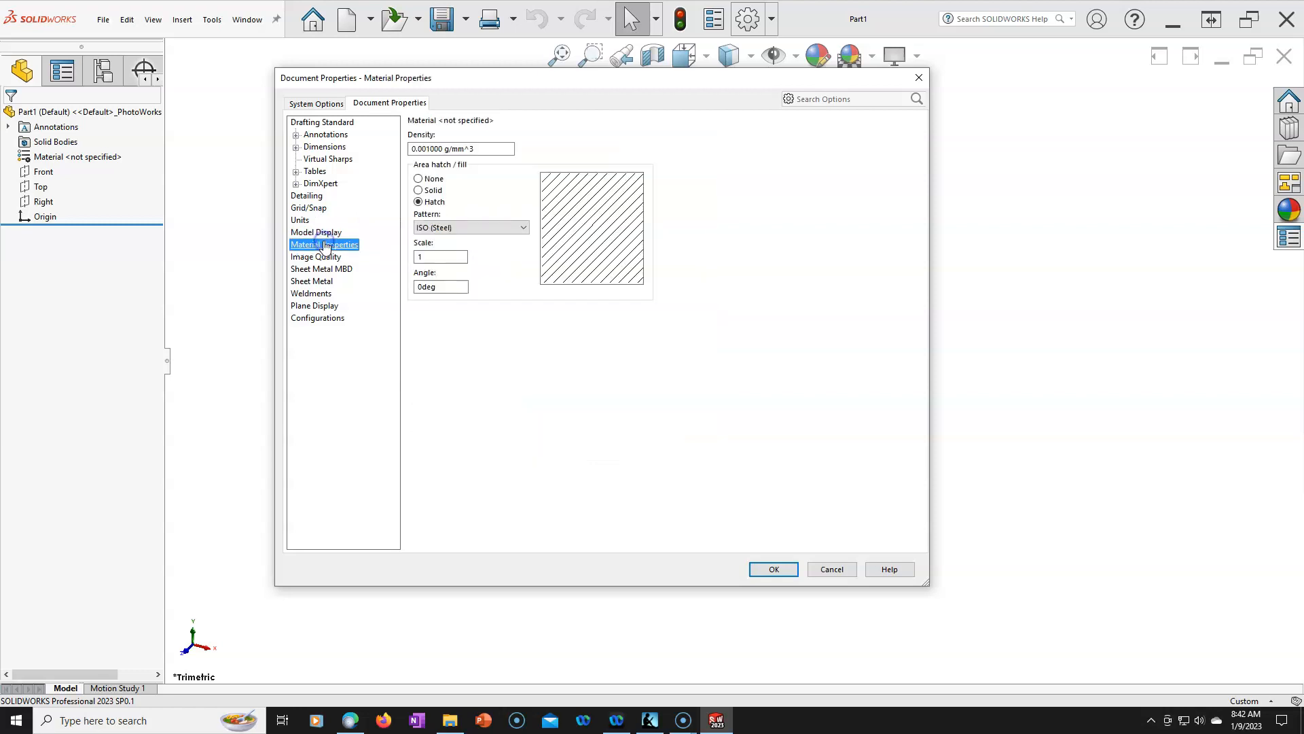
click(322, 258)
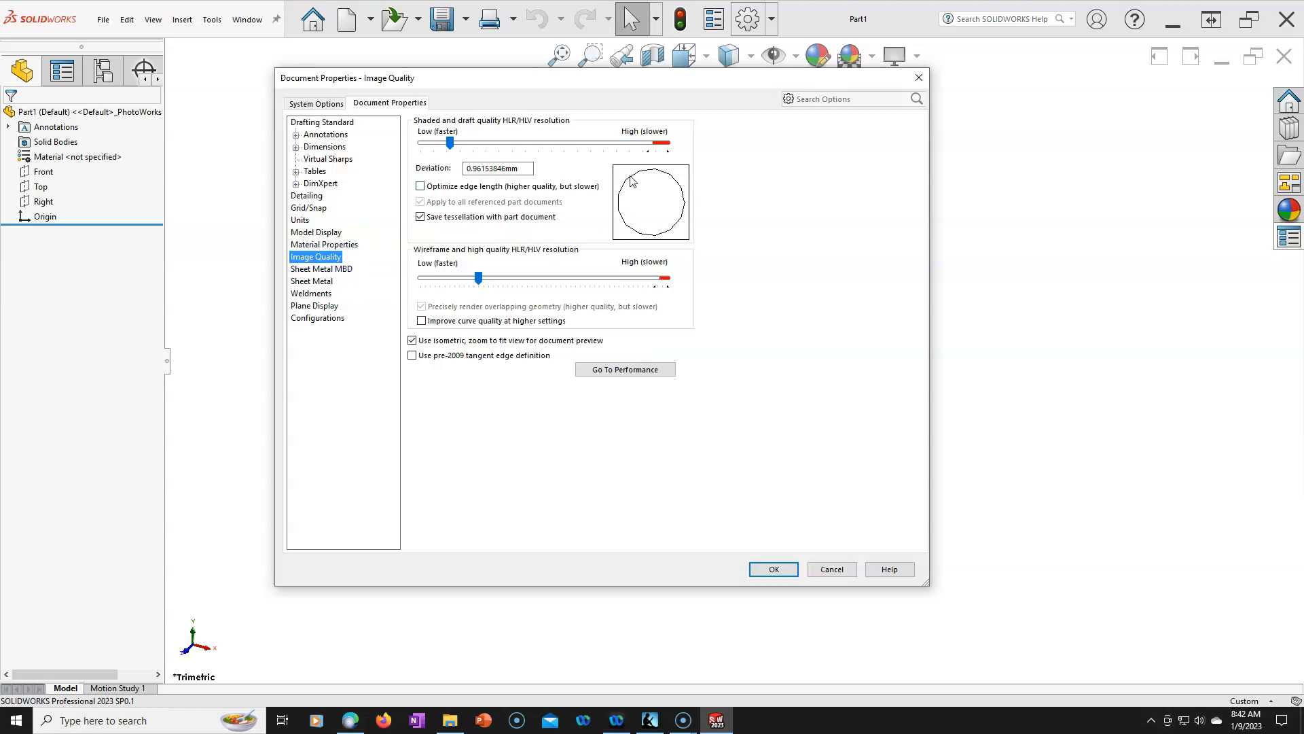
click(307, 272)
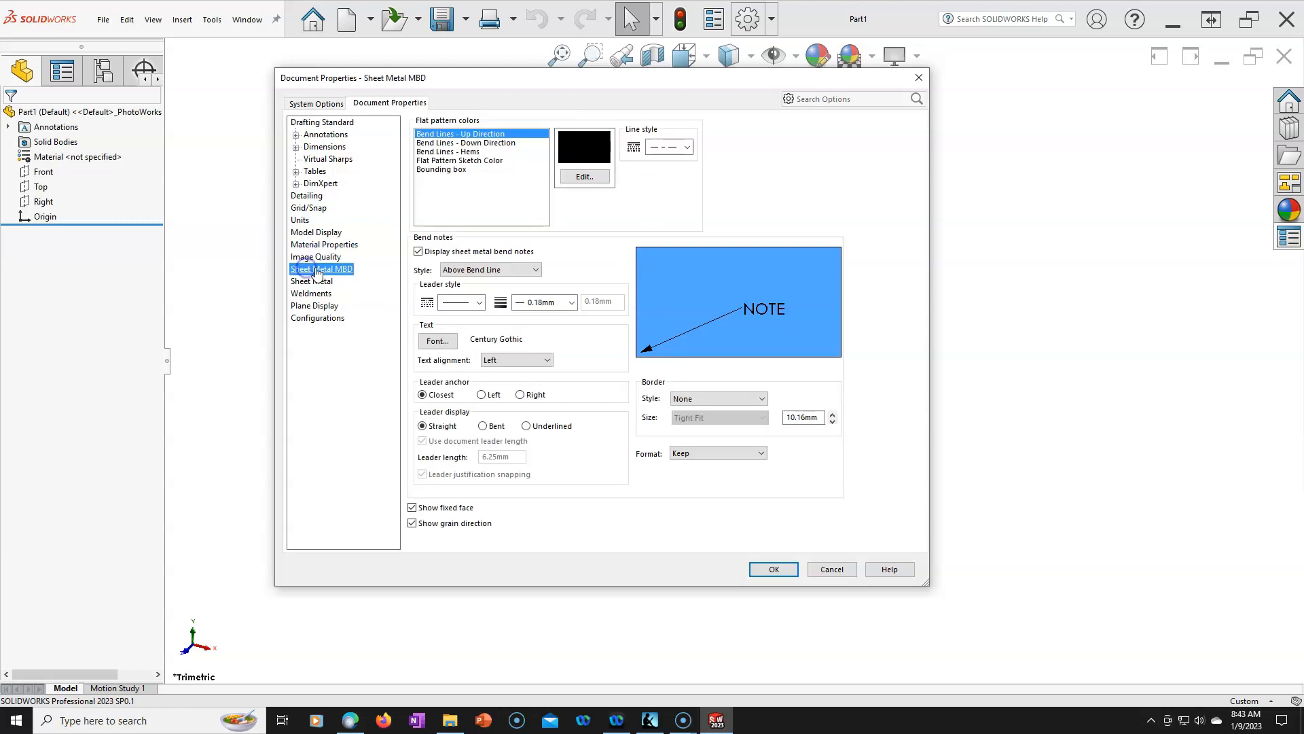
click(313, 283)
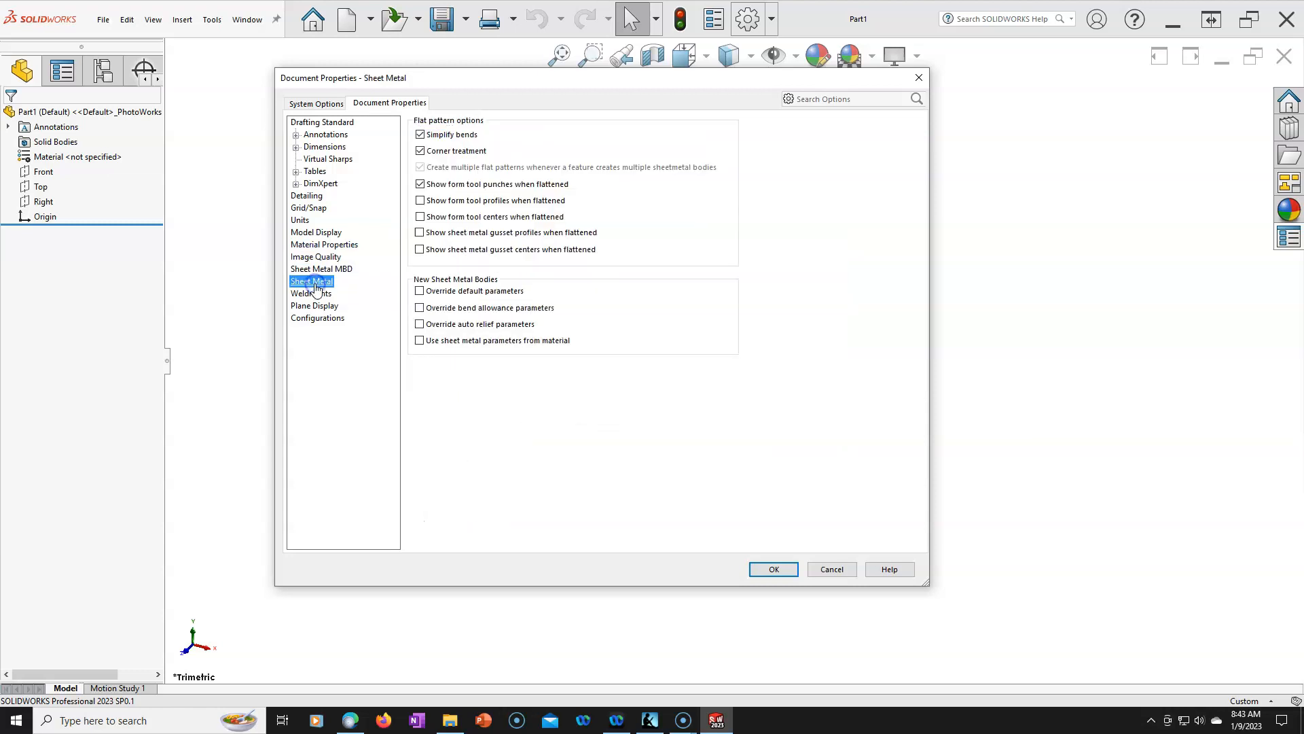
click(317, 294)
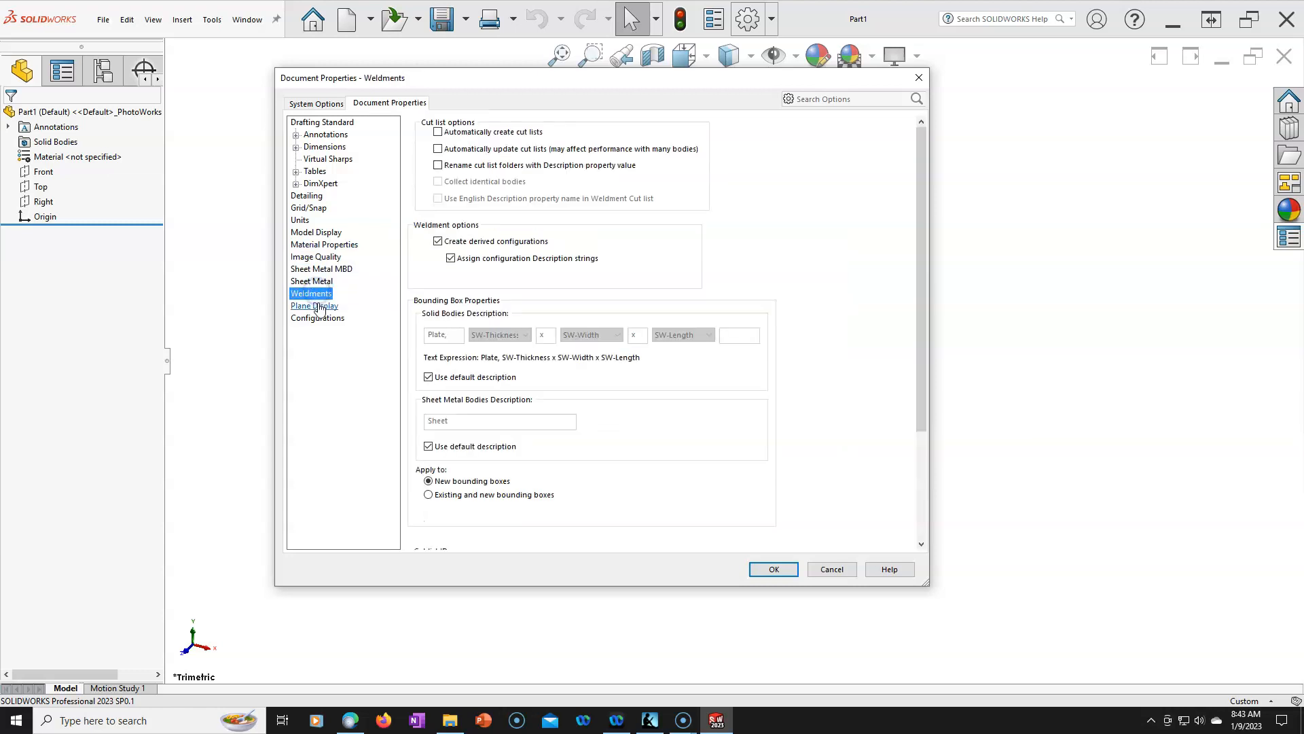
click(315, 306)
click(319, 319)
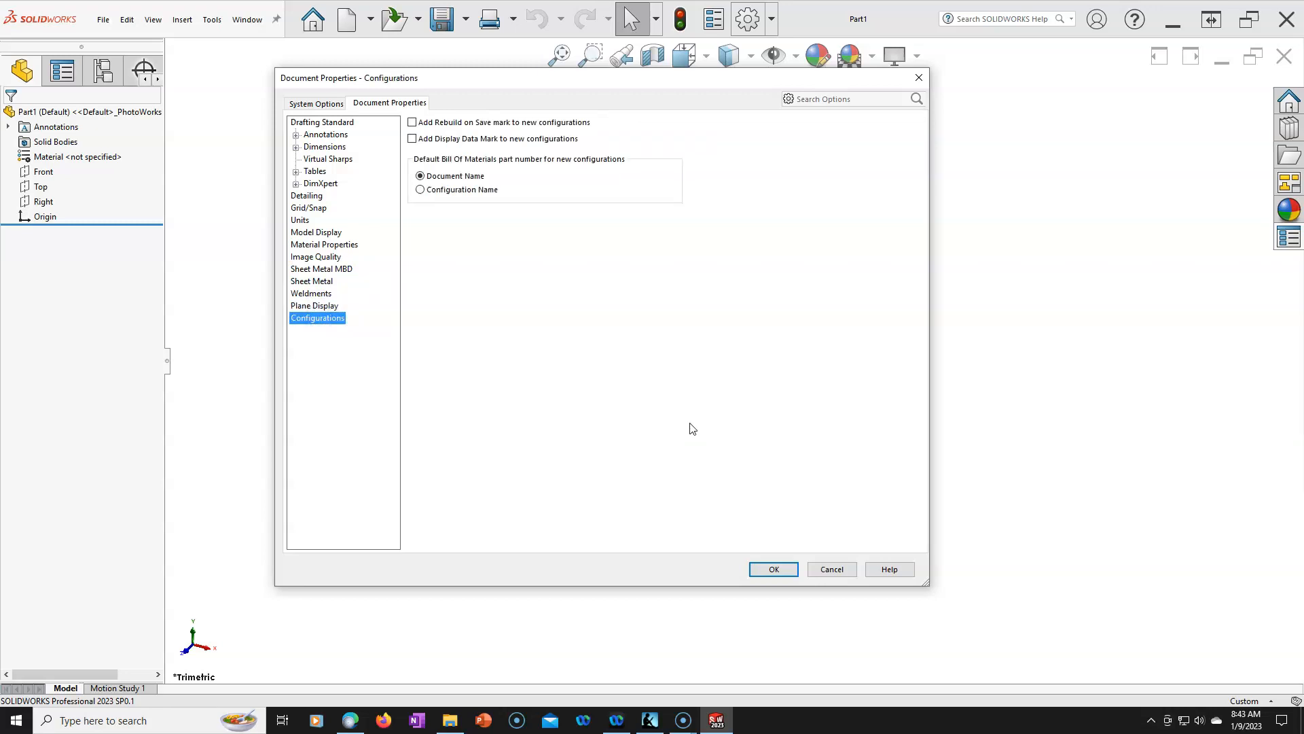
click(784, 572)
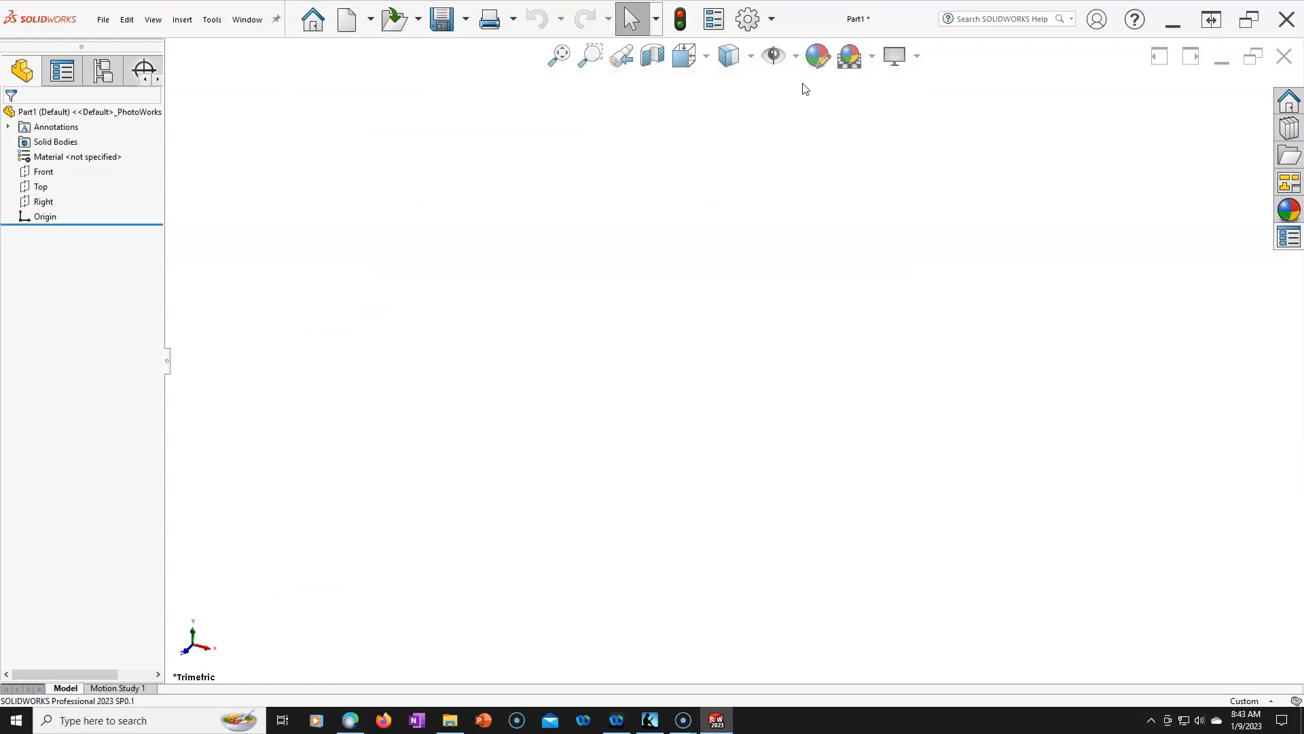
Examine the available scene backgrounds, graphics view settings and item visibility options for the empty part.
click(872, 61)
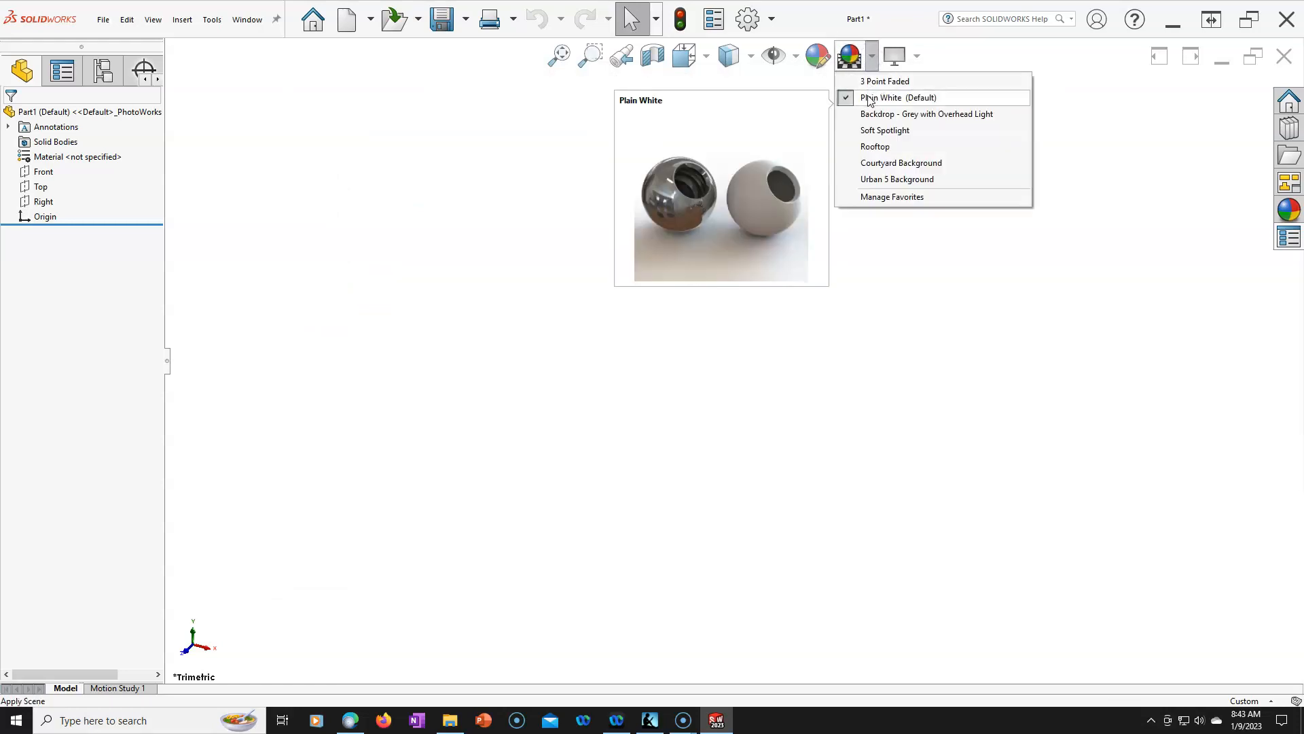
click(919, 58)
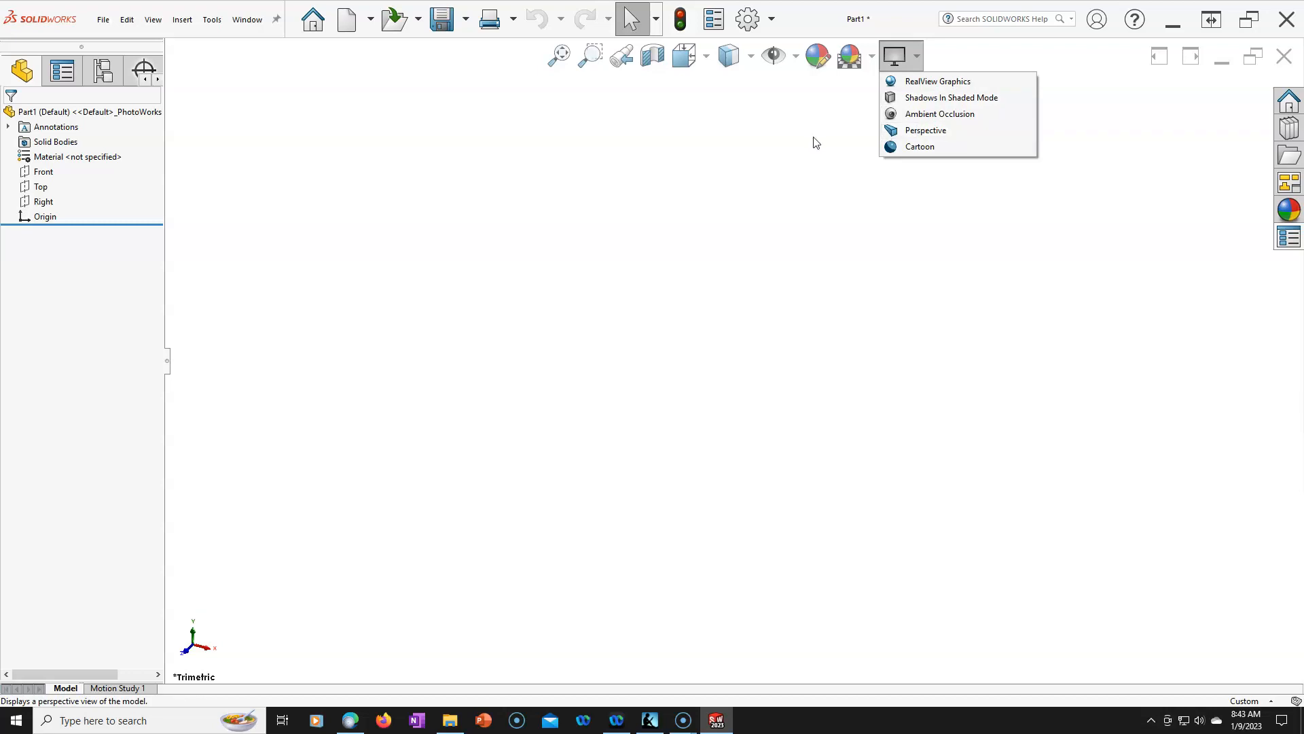
click(847, 119)
click(871, 57)
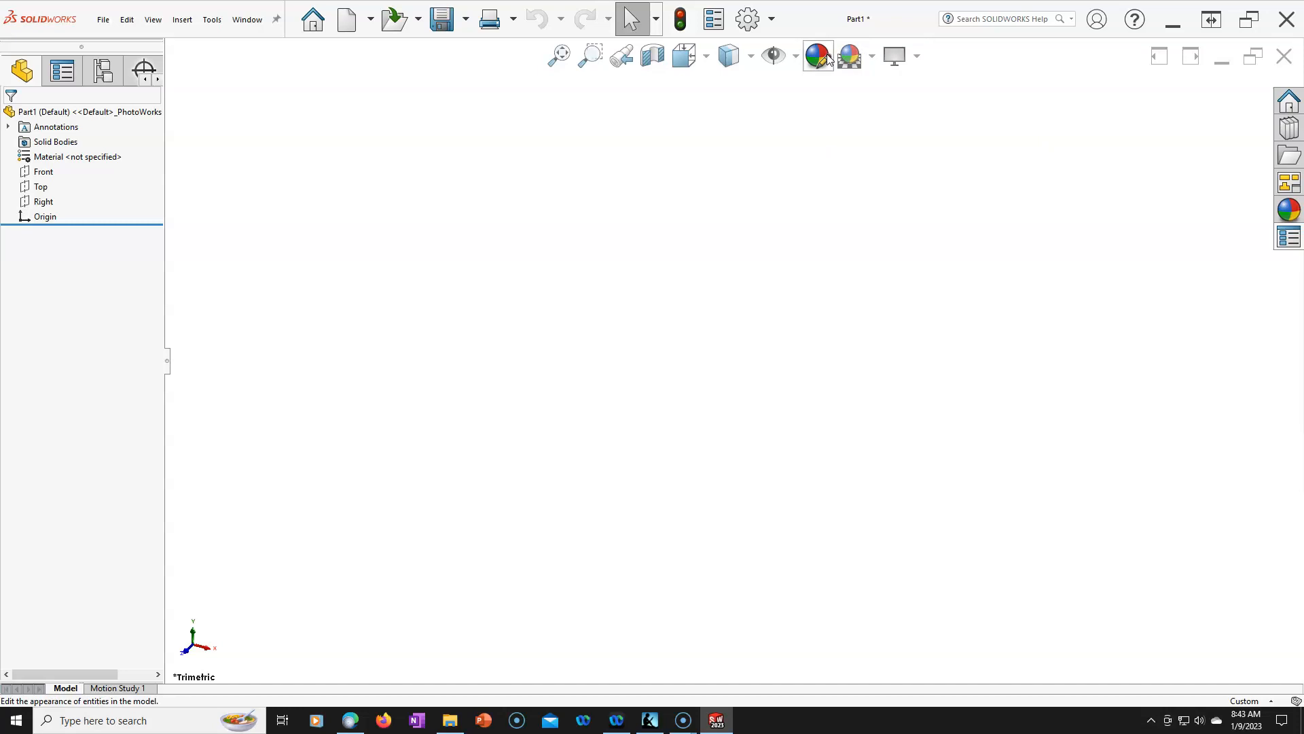
mouse_move(778, 57)
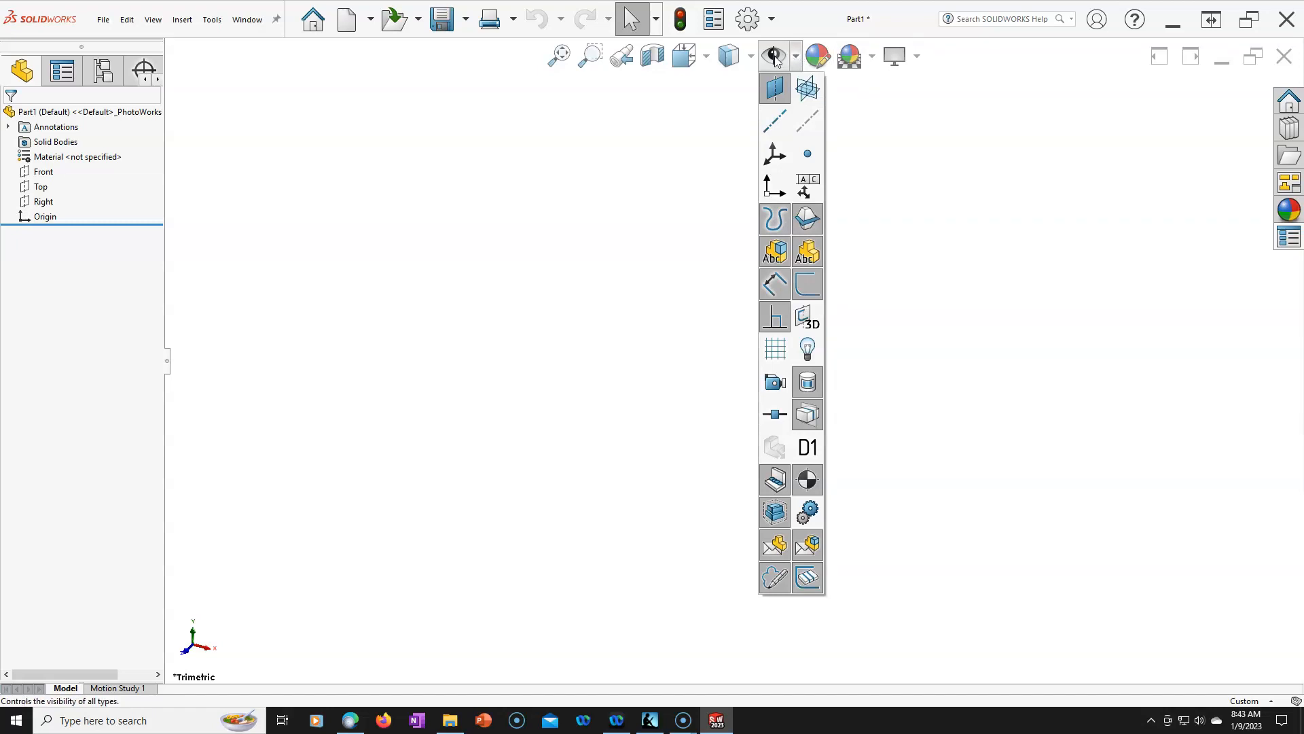
Show origins and hide sketch relations in the part's item visibility settings.
click(776, 55)
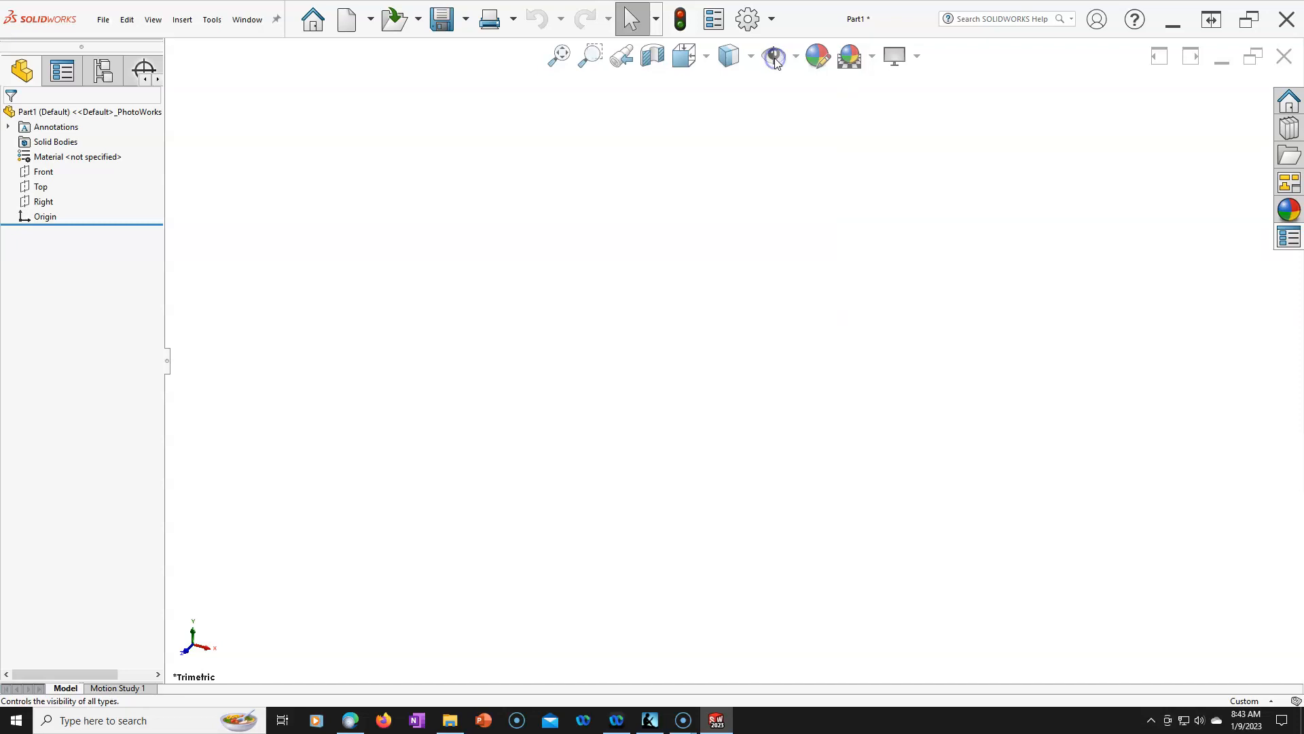
click(780, 58)
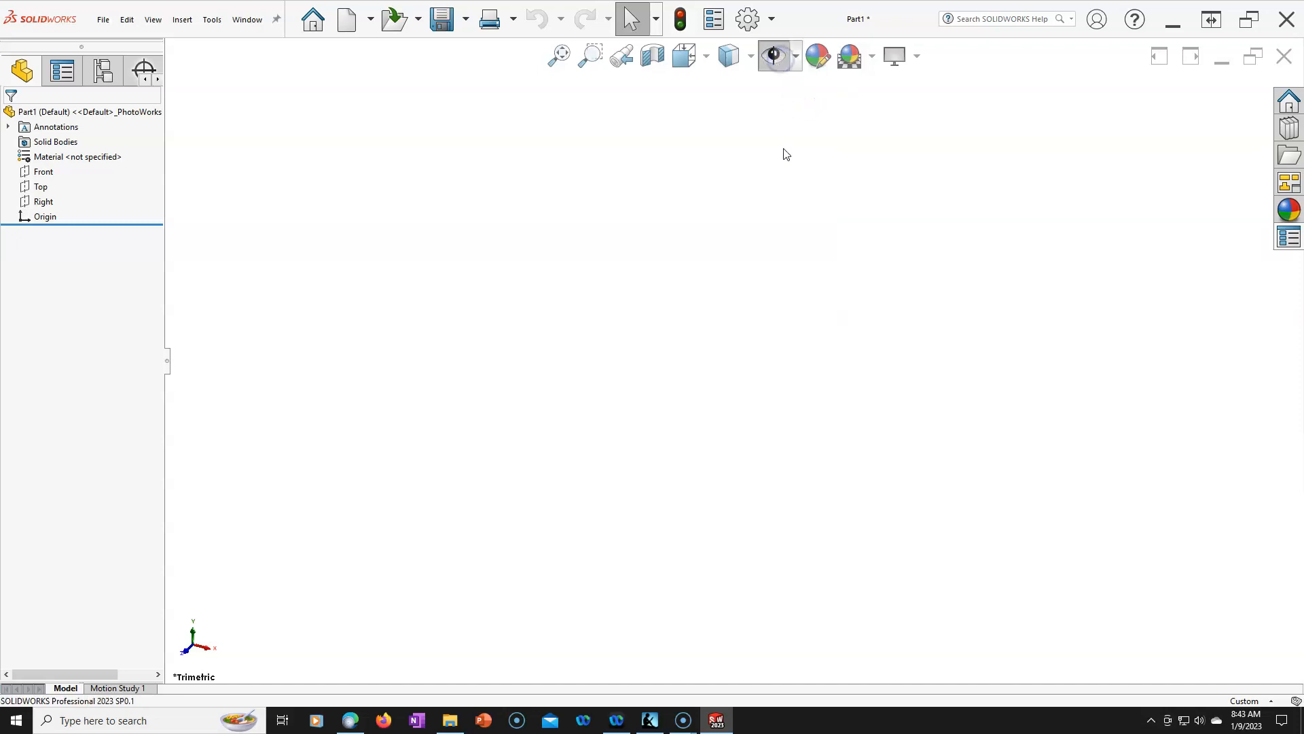
click(773, 55)
mouse_move(795, 56)
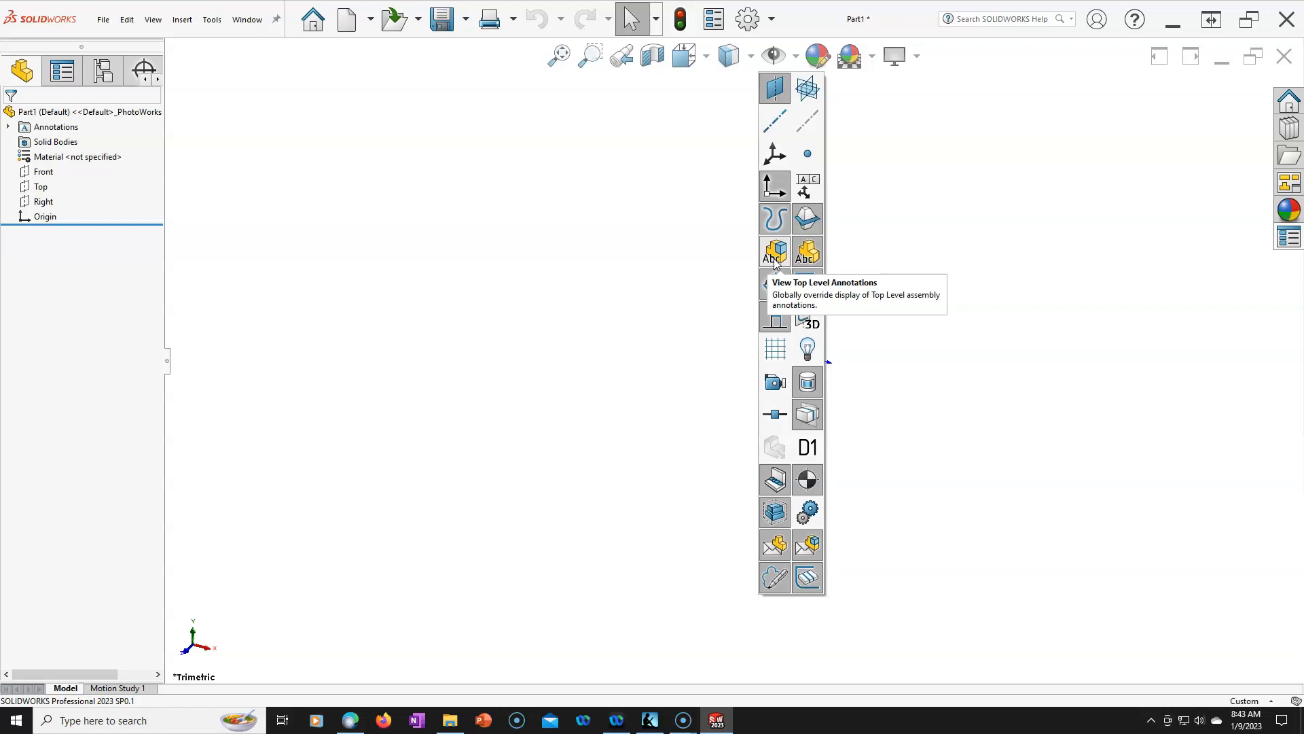
click(779, 324)
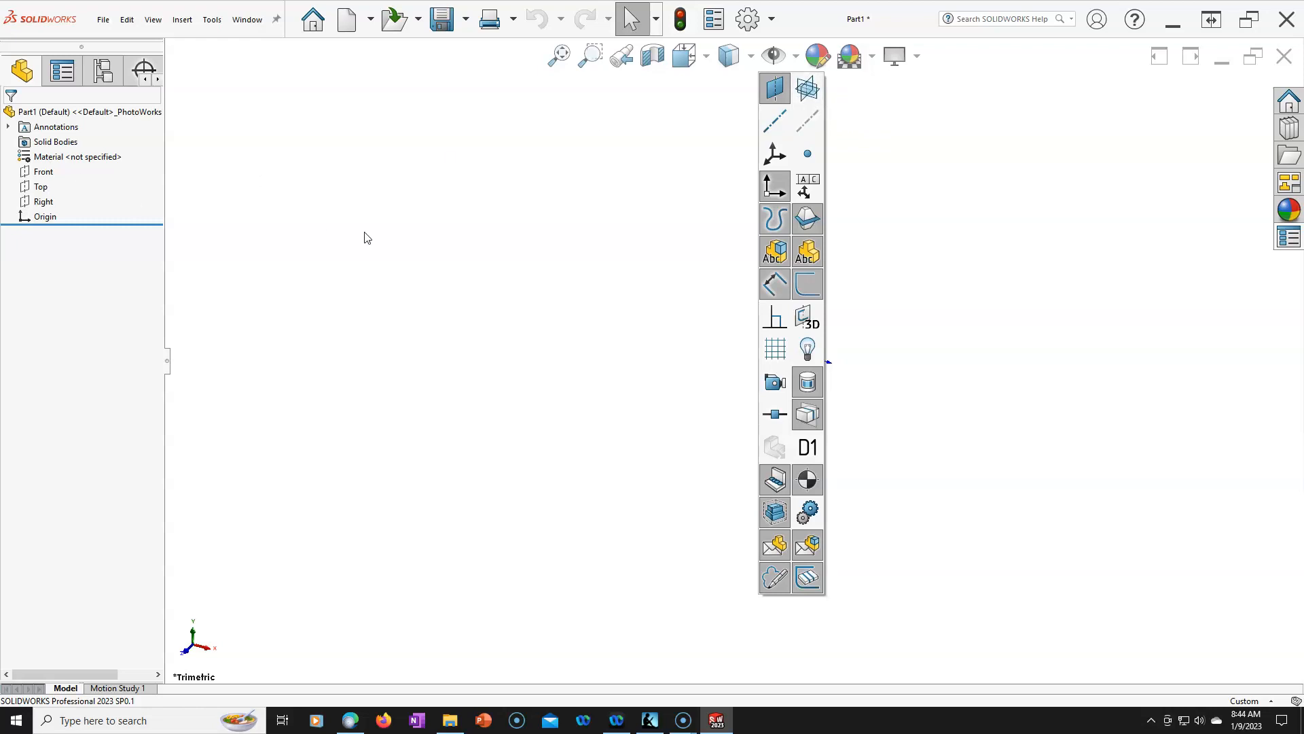
click(533, 303)
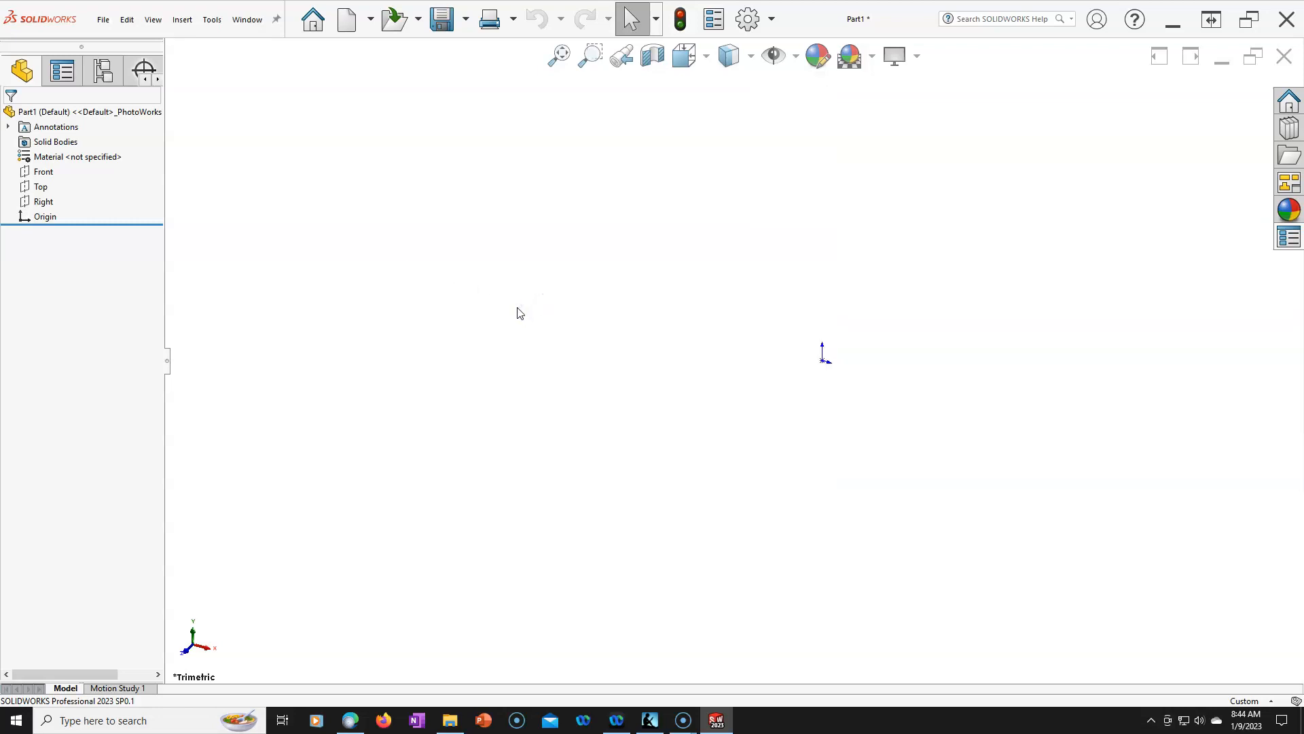
Examine the standard view orientations using the orientation dialog and view cube.
key(space)
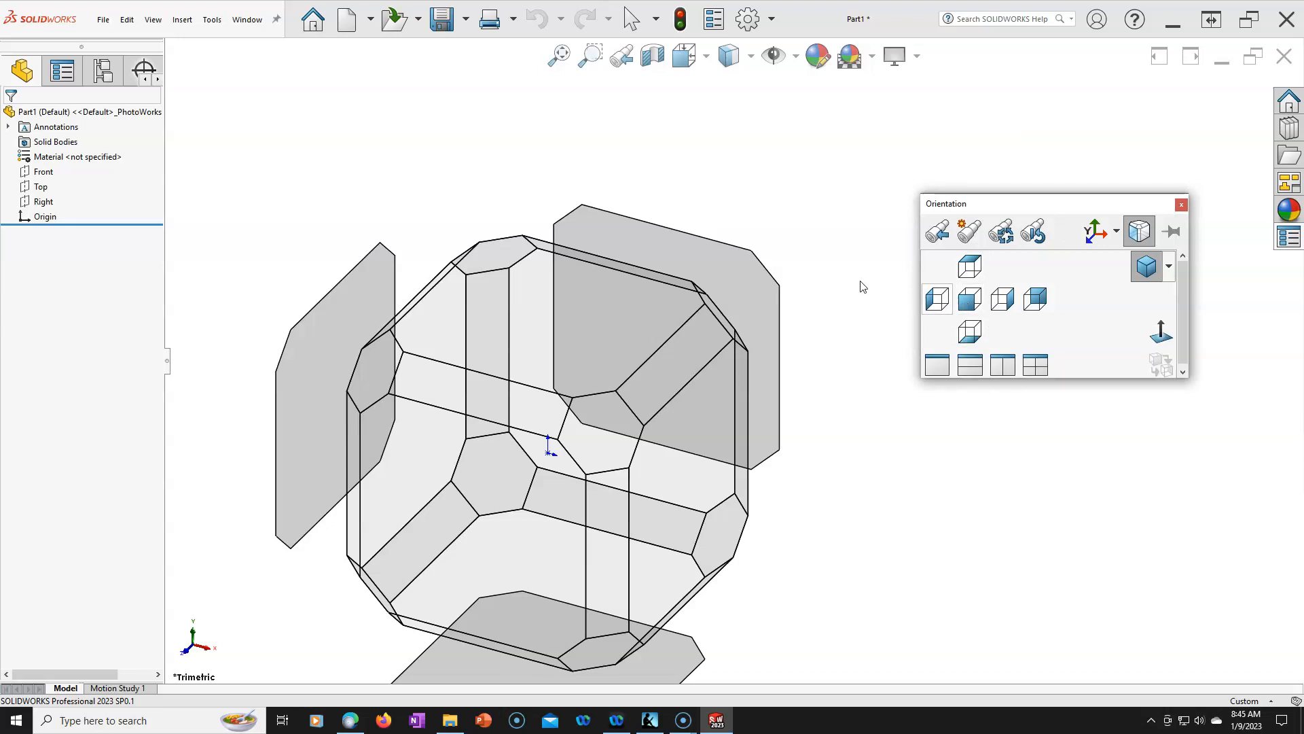
click(837, 229)
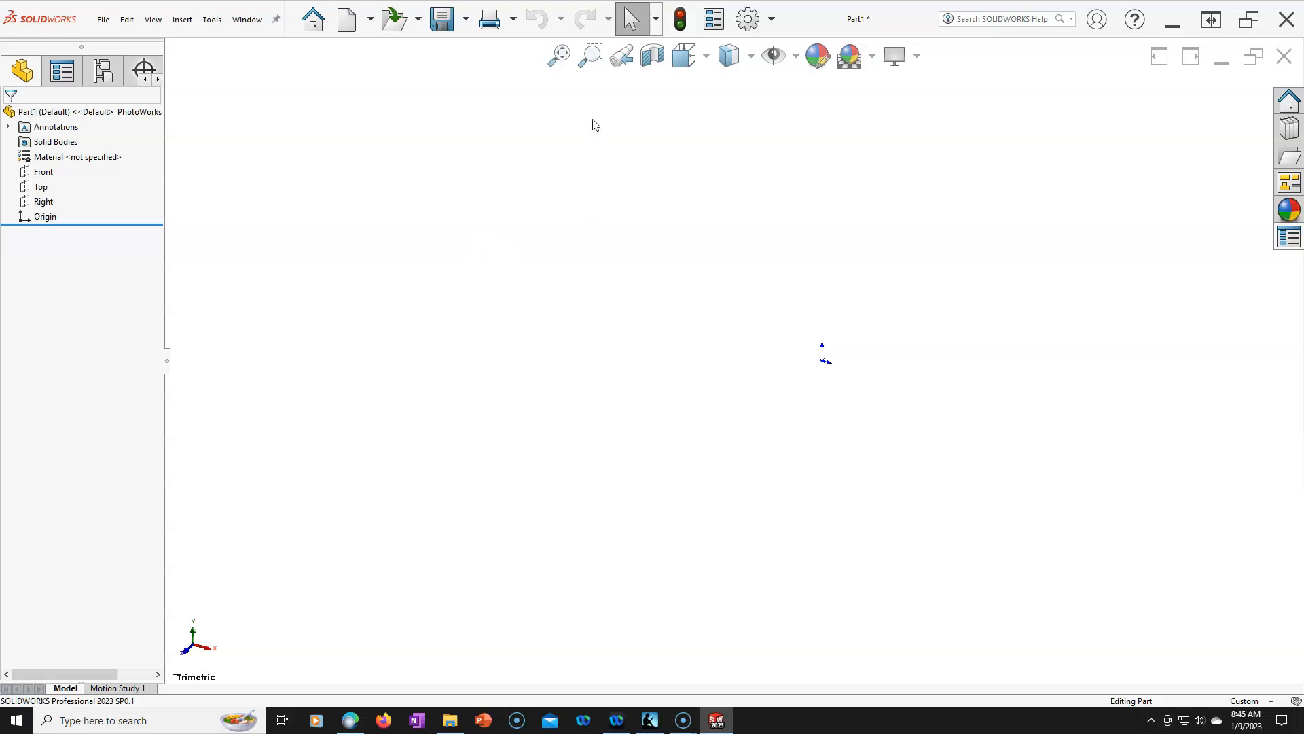
Customize the interface by enabling the CommandManager and unlocking the CommandManager and toolbars.
right_click(796, 18)
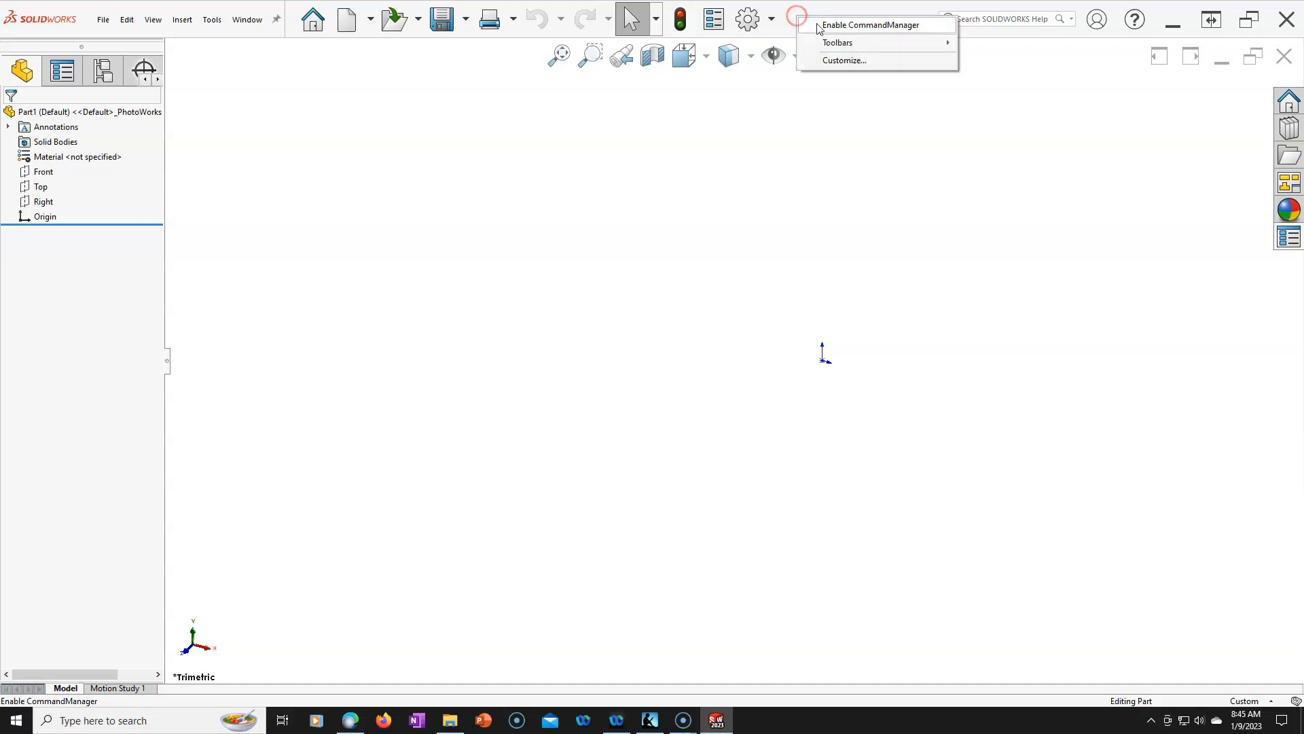
click(772, 19)
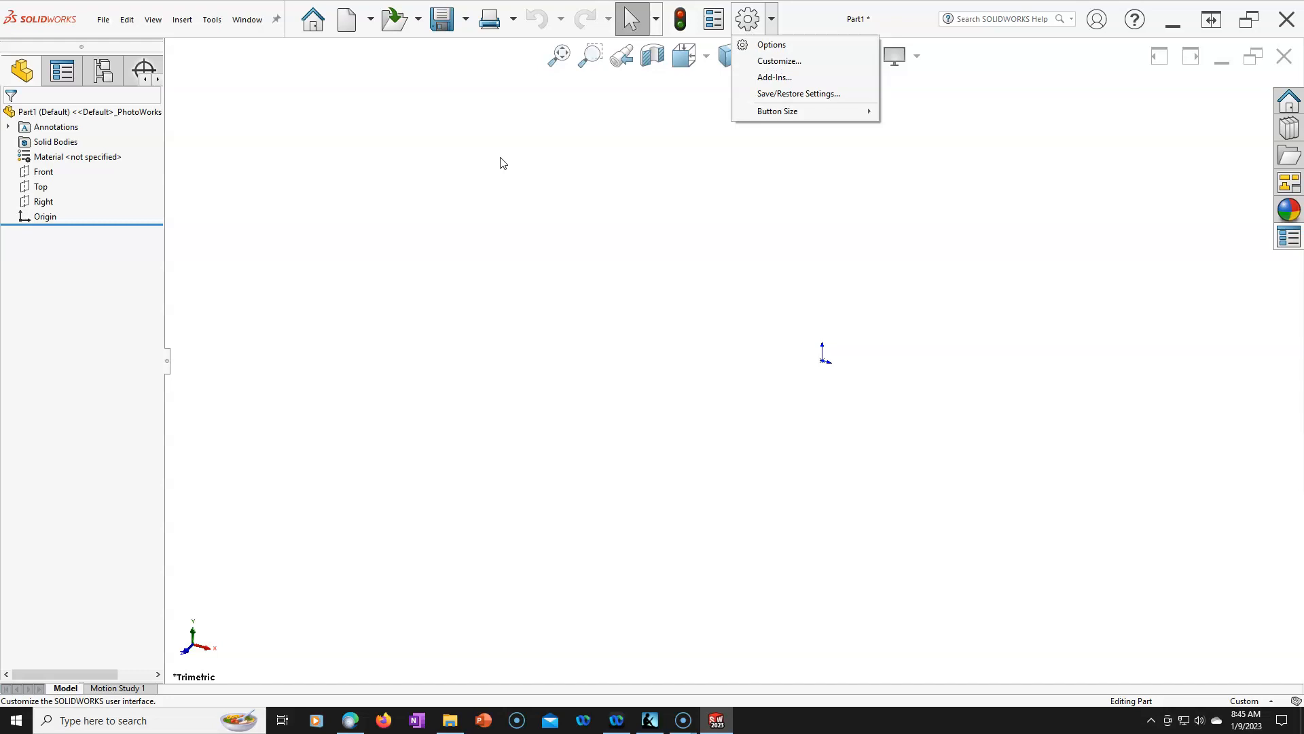
click(797, 66)
drag(686, 177, 662, 102)
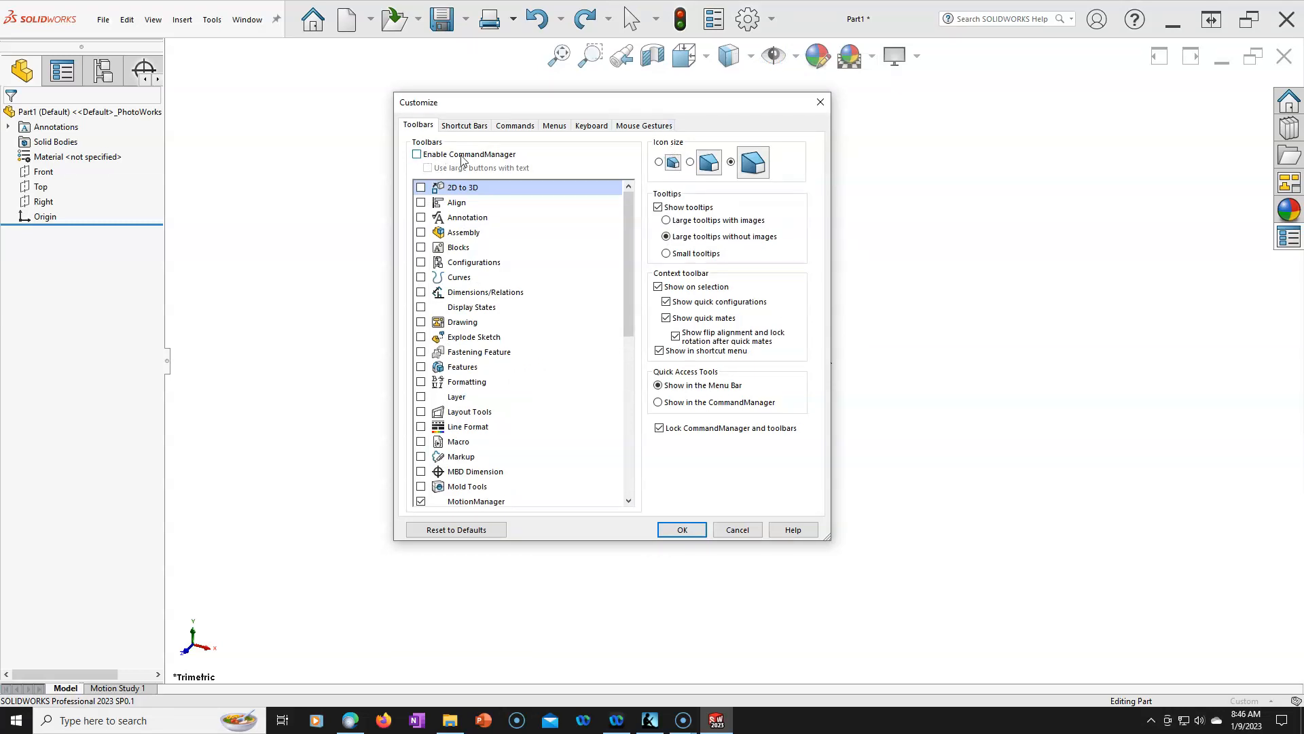
click(417, 155)
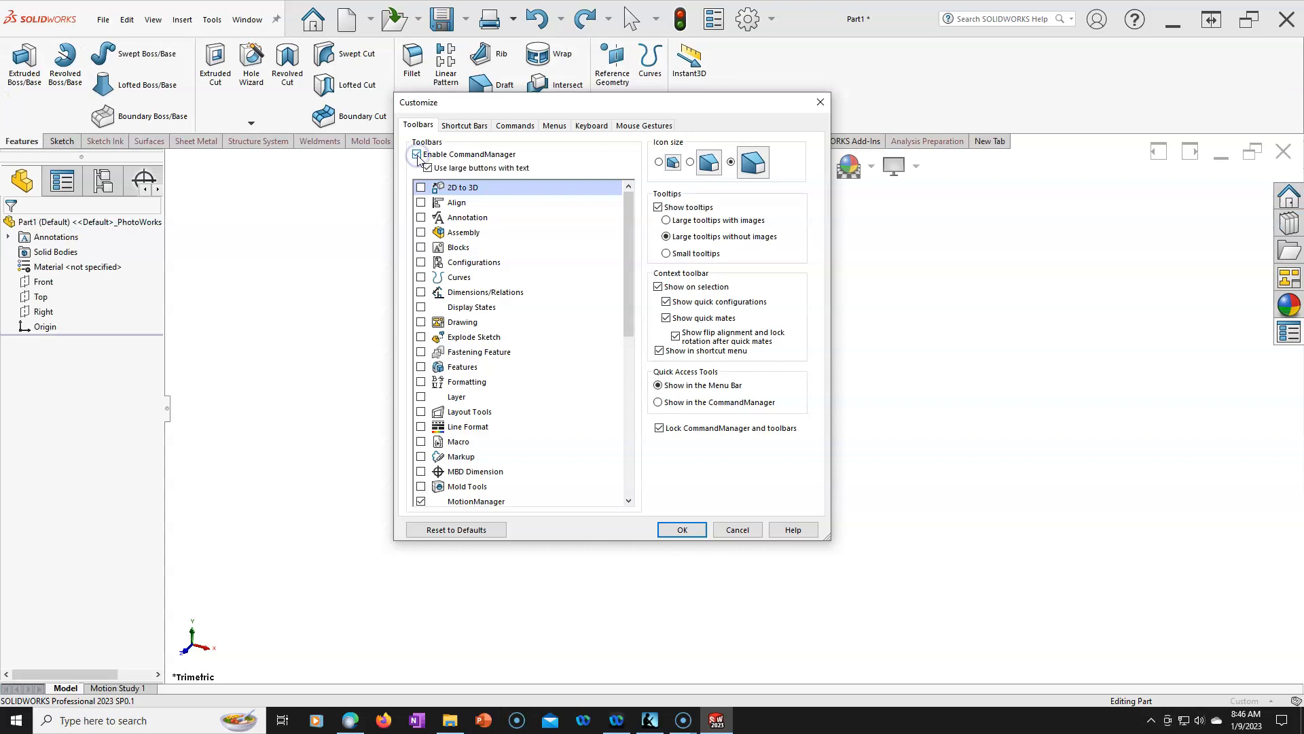
drag(538, 104, 532, 205)
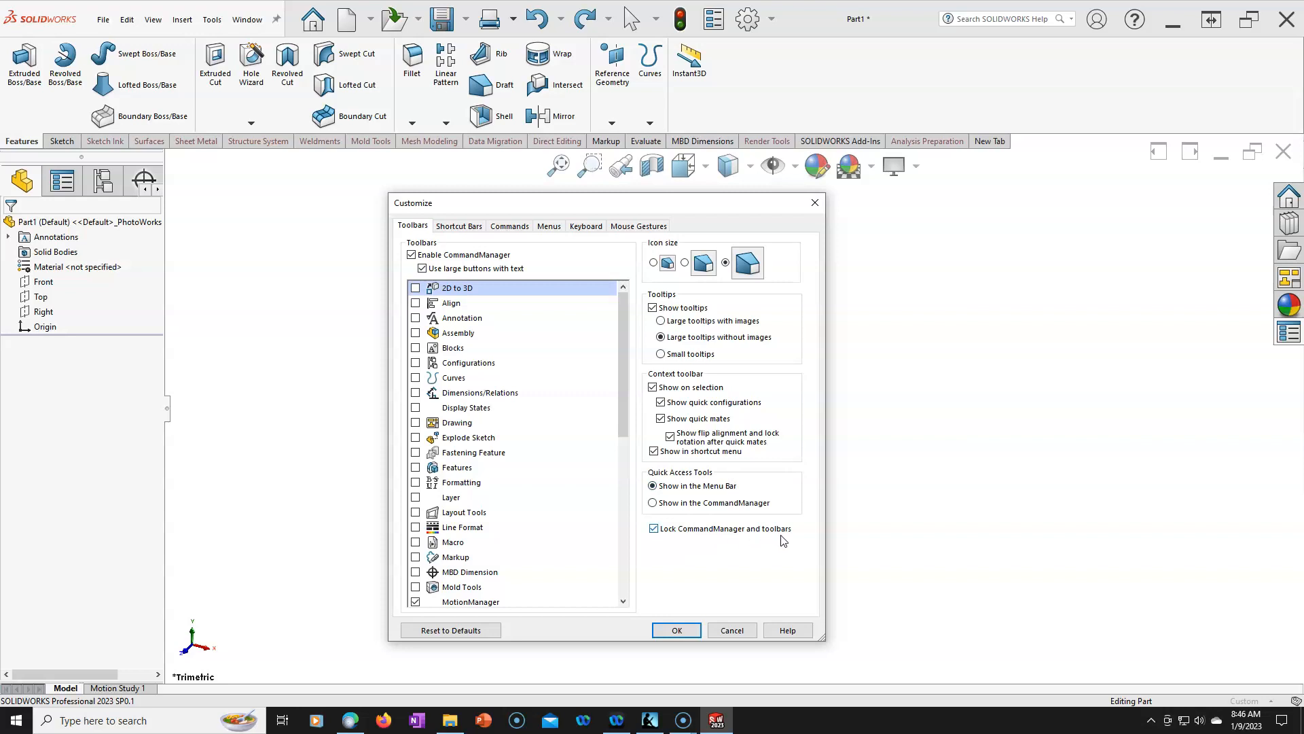
click(655, 529)
click(677, 630)
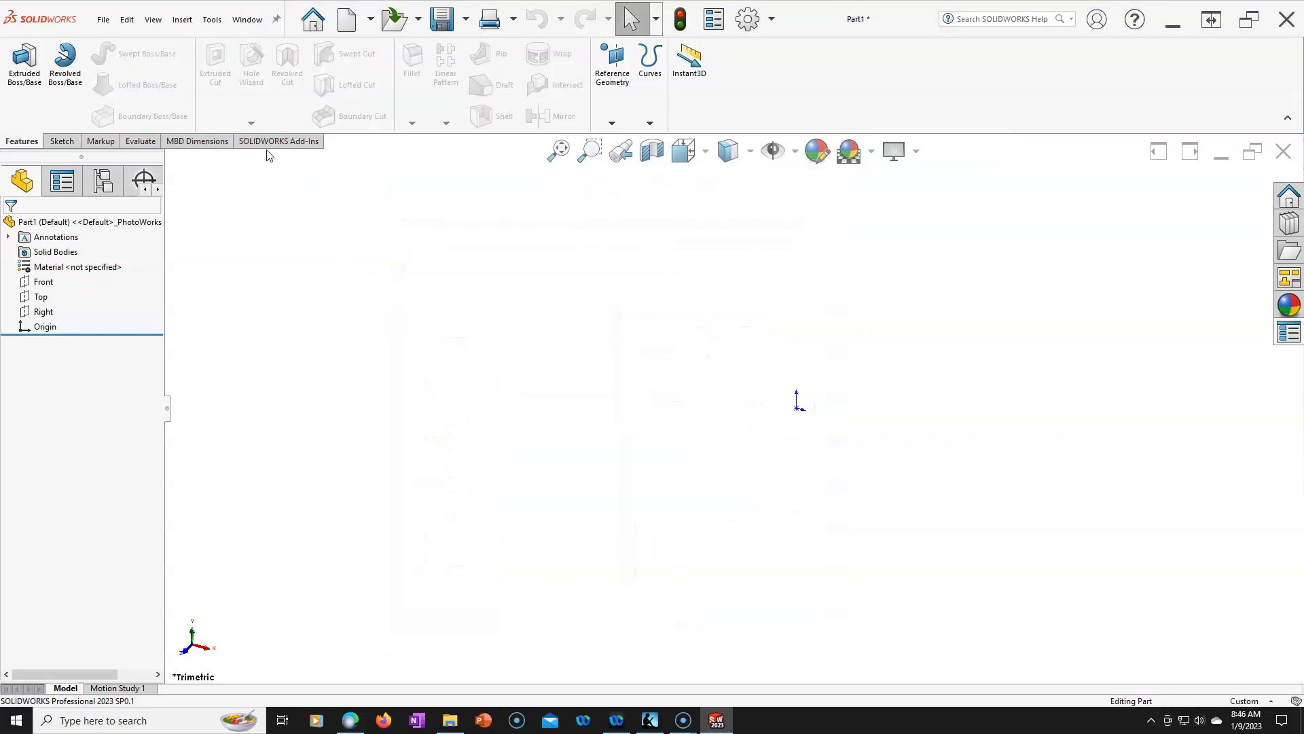
Float the CommandManager and dock it back above the graphics area, then try moving the SOLIDWORKS Resources pane.
drag(301, 194, 344, 208)
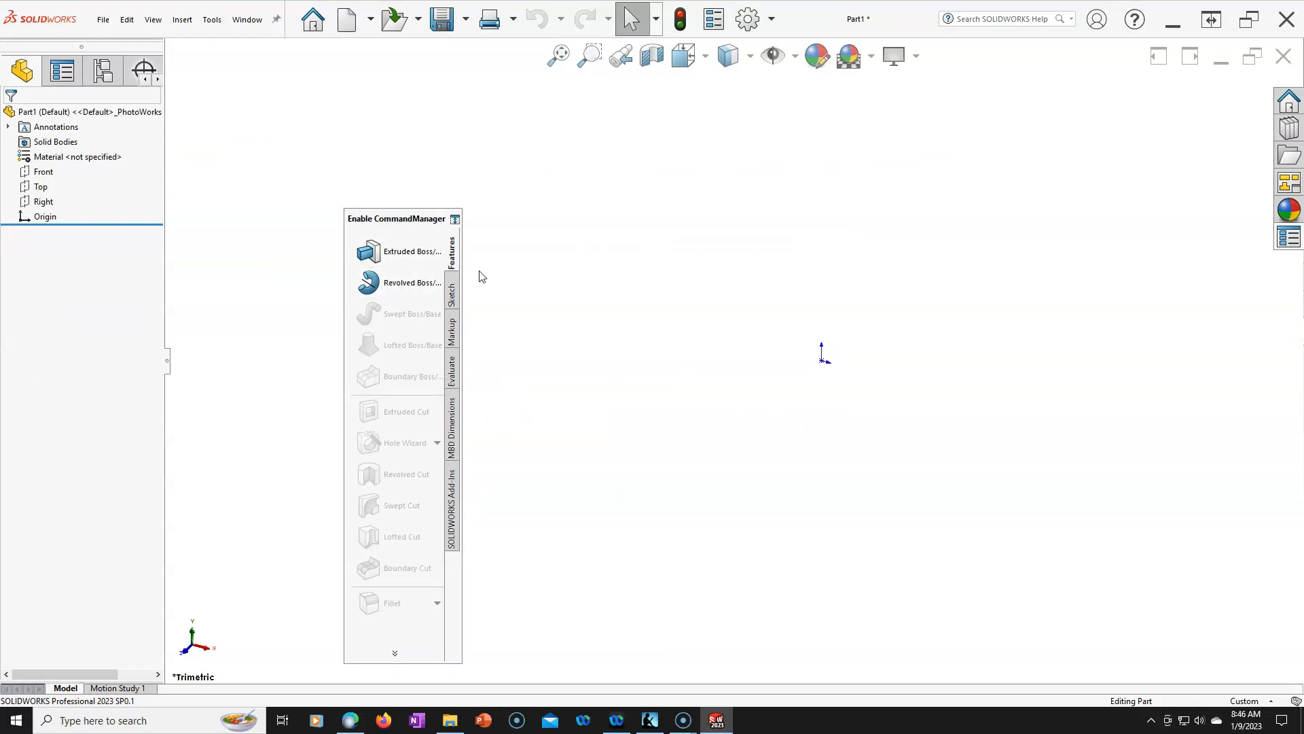
drag(410, 218, 652, 63)
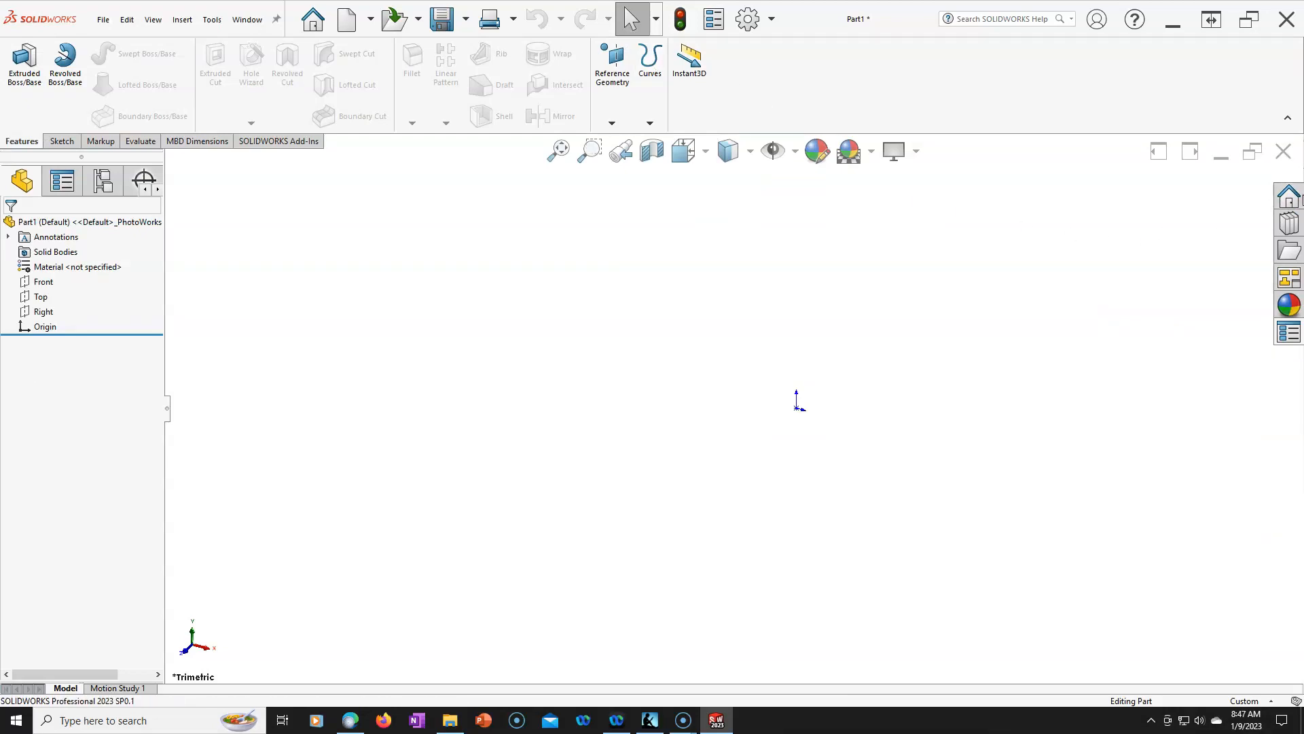
click(1289, 196)
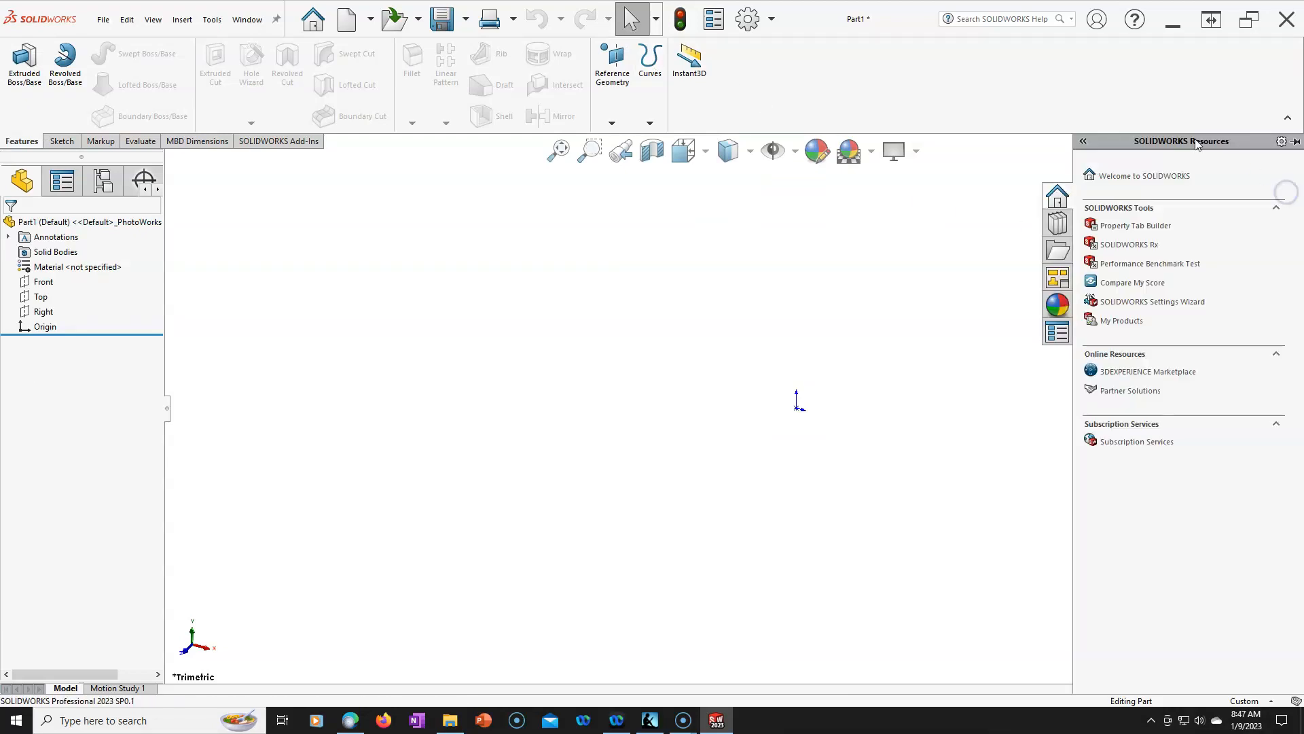
drag(1124, 146, 1285, 218)
Lock the CommandManager and toolbars in the interface customization.
right_click(873, 66)
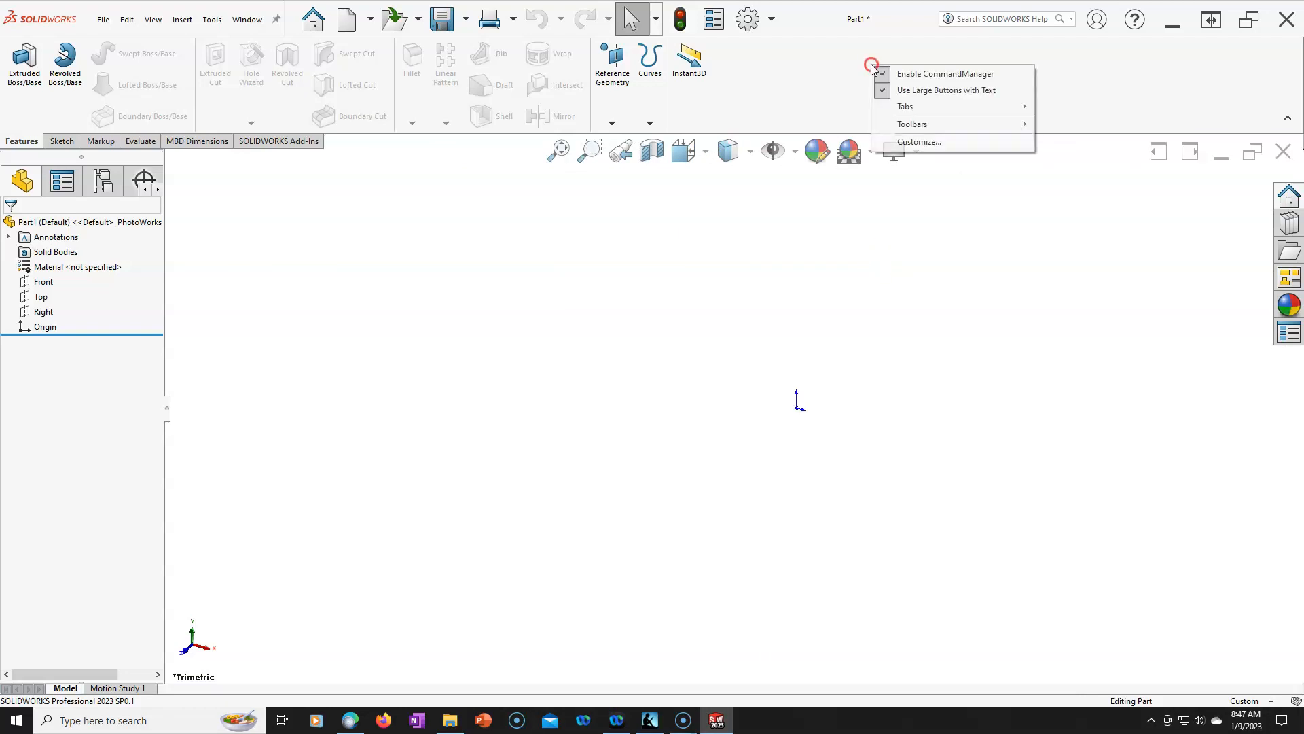
click(947, 149)
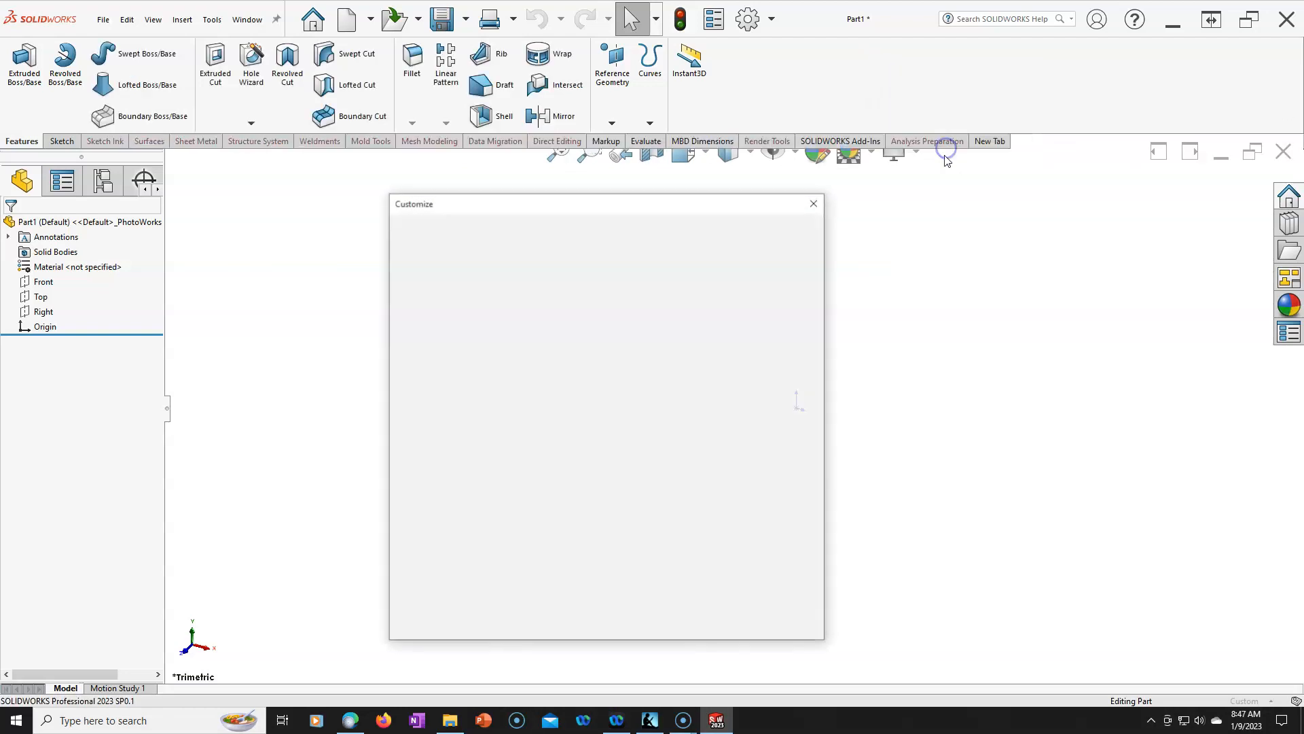
click(653, 529)
Search the shortcut bar commands for "sketch" and add the plain Sketch command to the part shortcuts toolbar instead of the Sketch flyout.
click(458, 225)
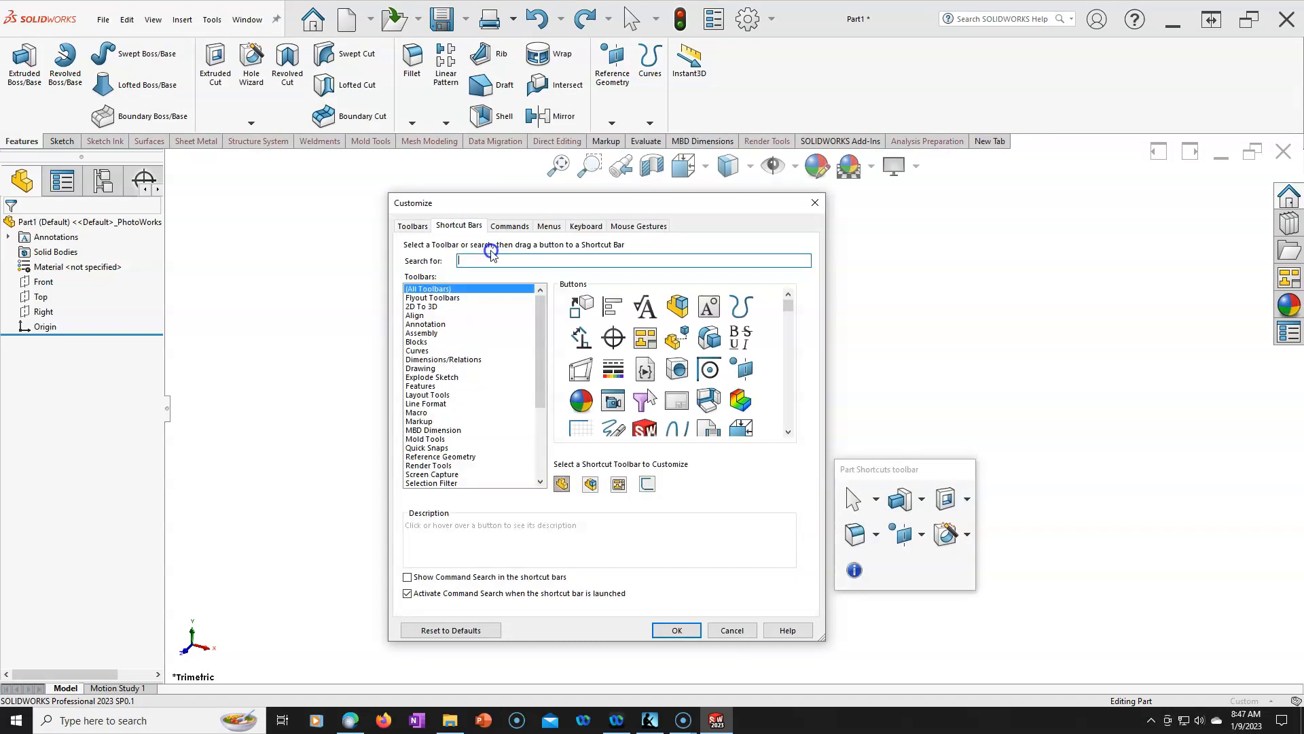
drag(540, 203, 490, 216)
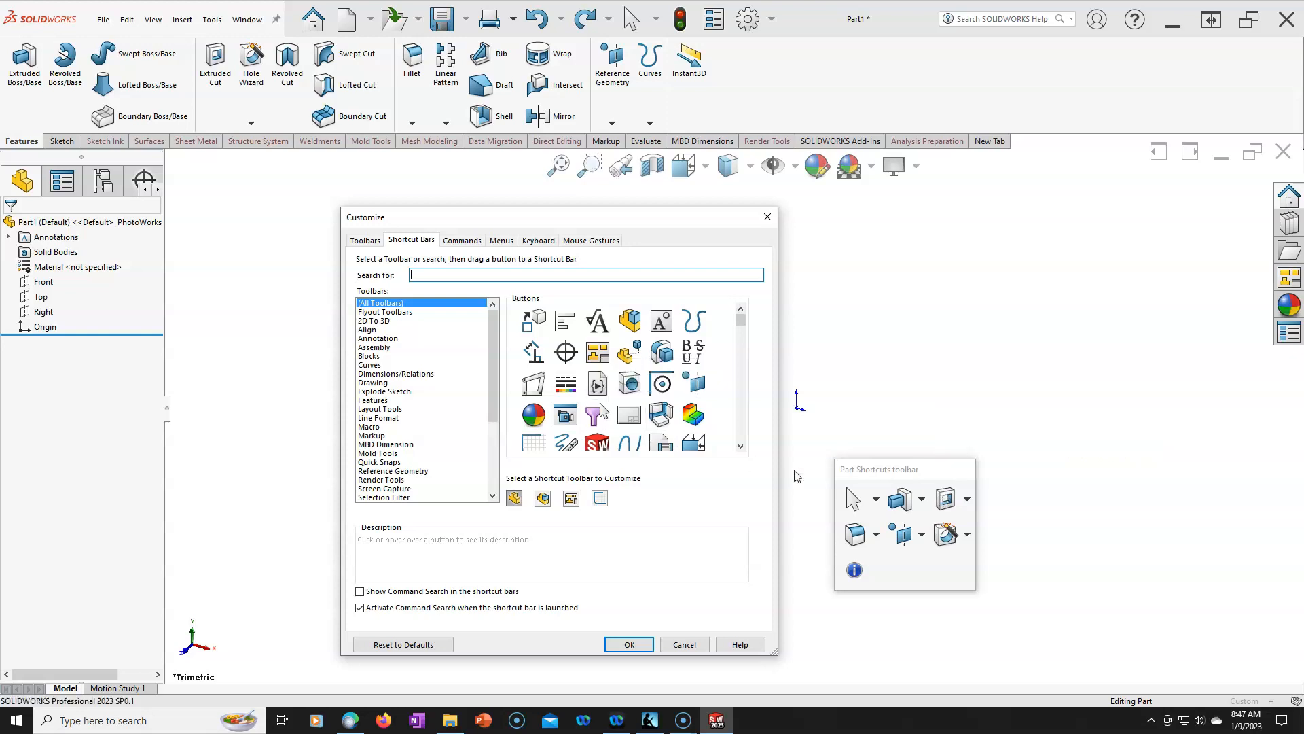
click(741, 332)
drag(743, 328, 743, 333)
click(439, 274)
text(s)
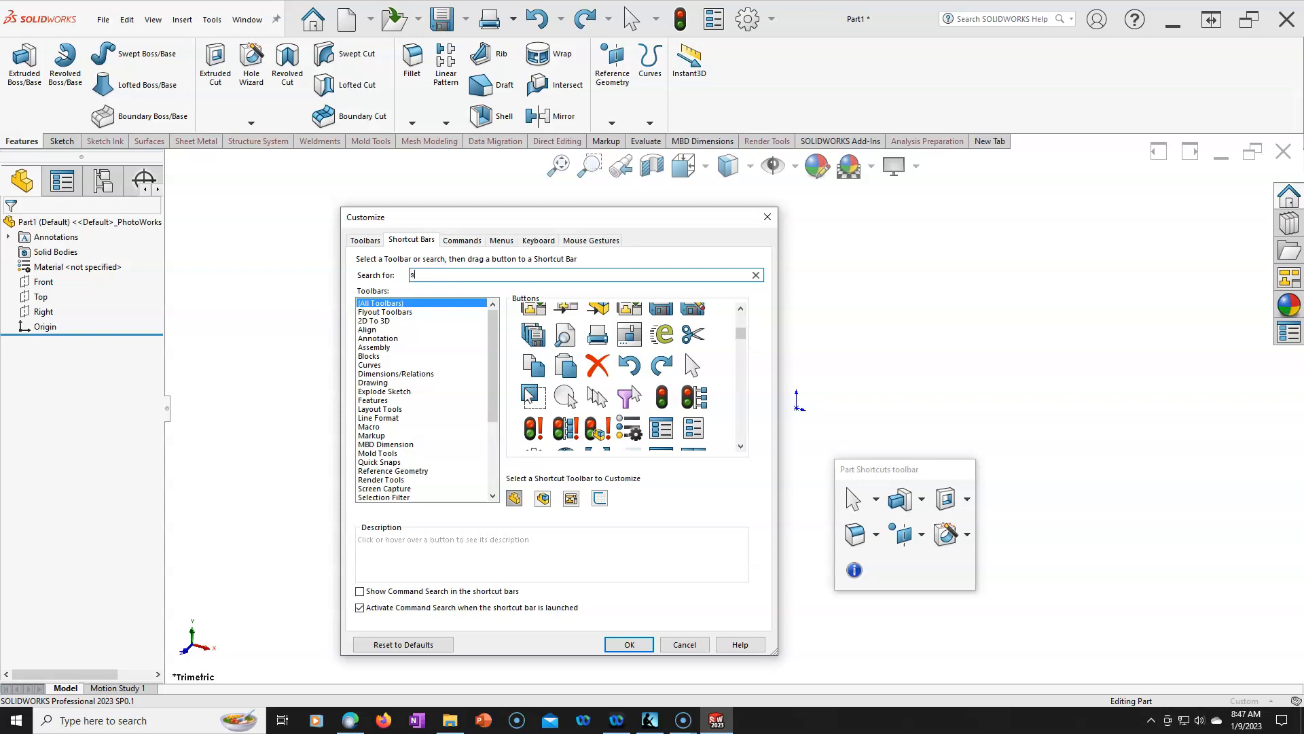
text(ketch)
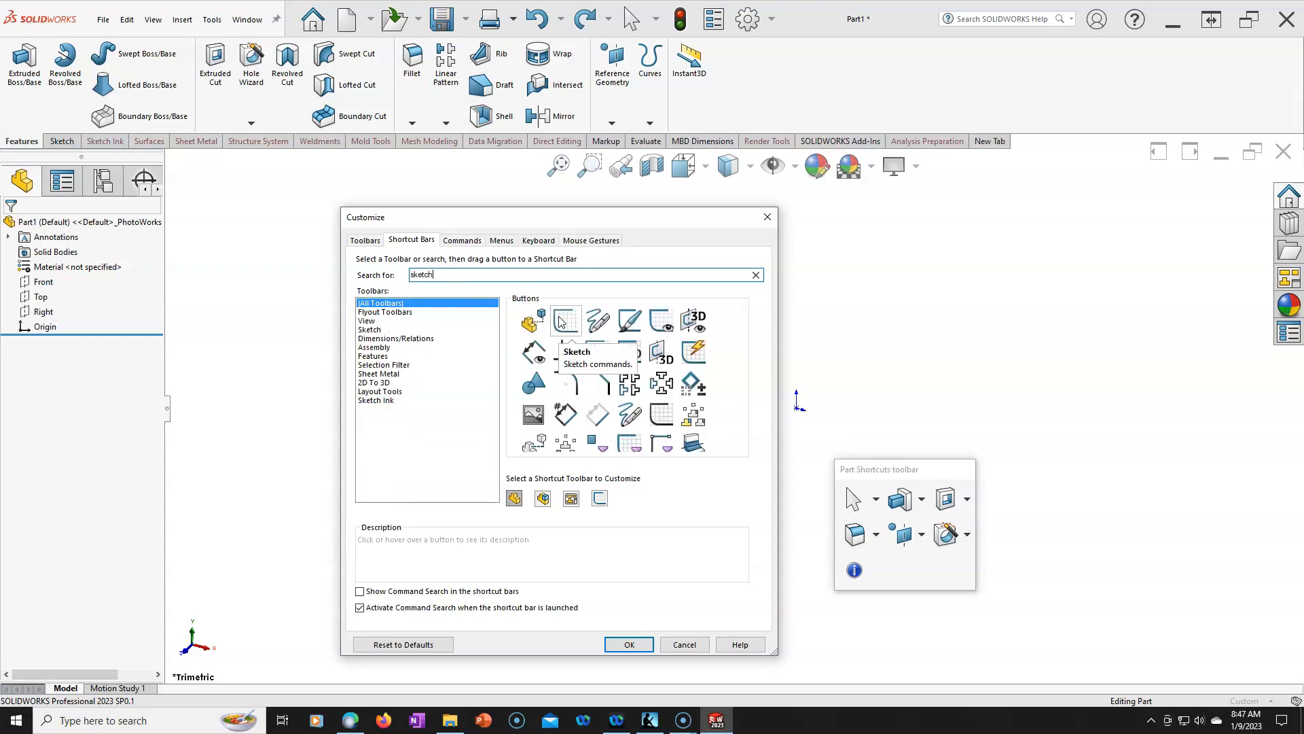
mouse_move(561, 322)
mouse_down()
mouse_move(747, 533)
mouse_move(921, 601)
mouse_move(887, 567)
mouse_move(924, 574)
mouse_move(882, 591)
mouse_move(970, 559)
mouse_up()
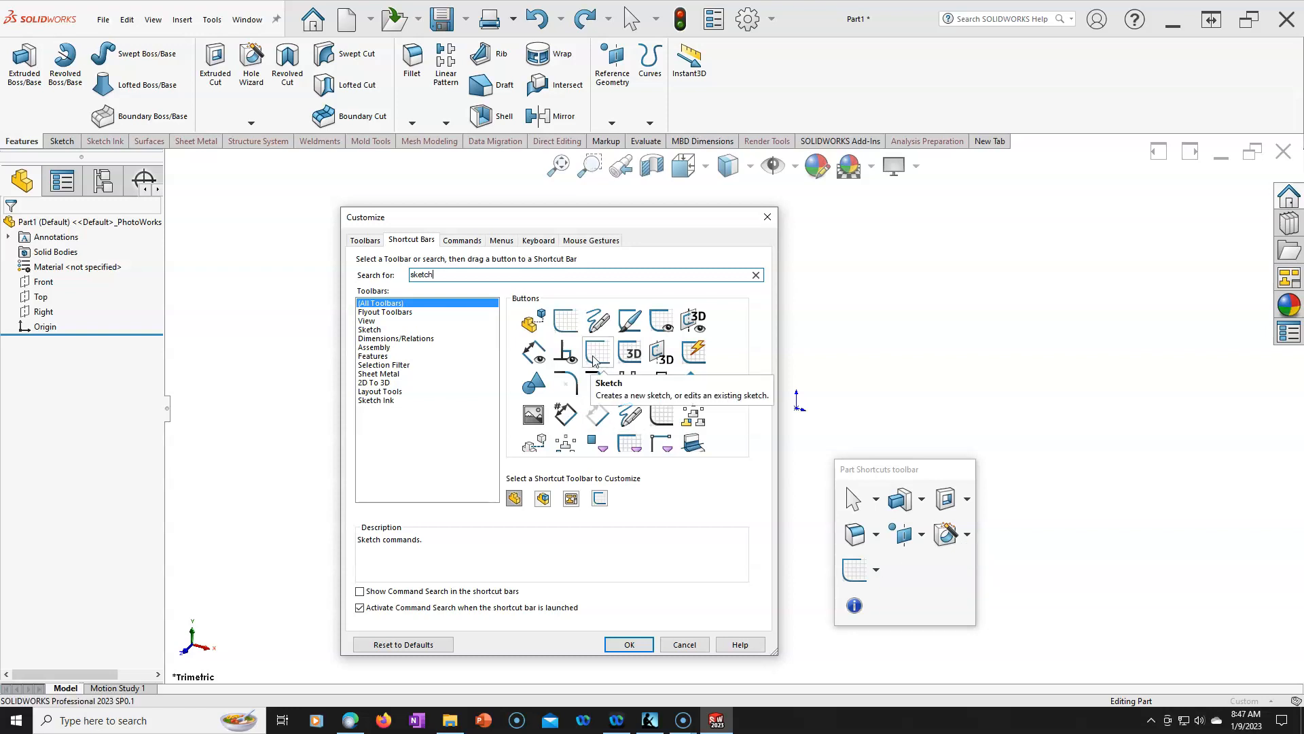
mouse_move(855, 569)
mouse_down()
mouse_move(568, 357)
mouse_move(602, 359)
mouse_move(877, 540)
mouse_move(949, 547)
mouse_move(975, 534)
mouse_up()
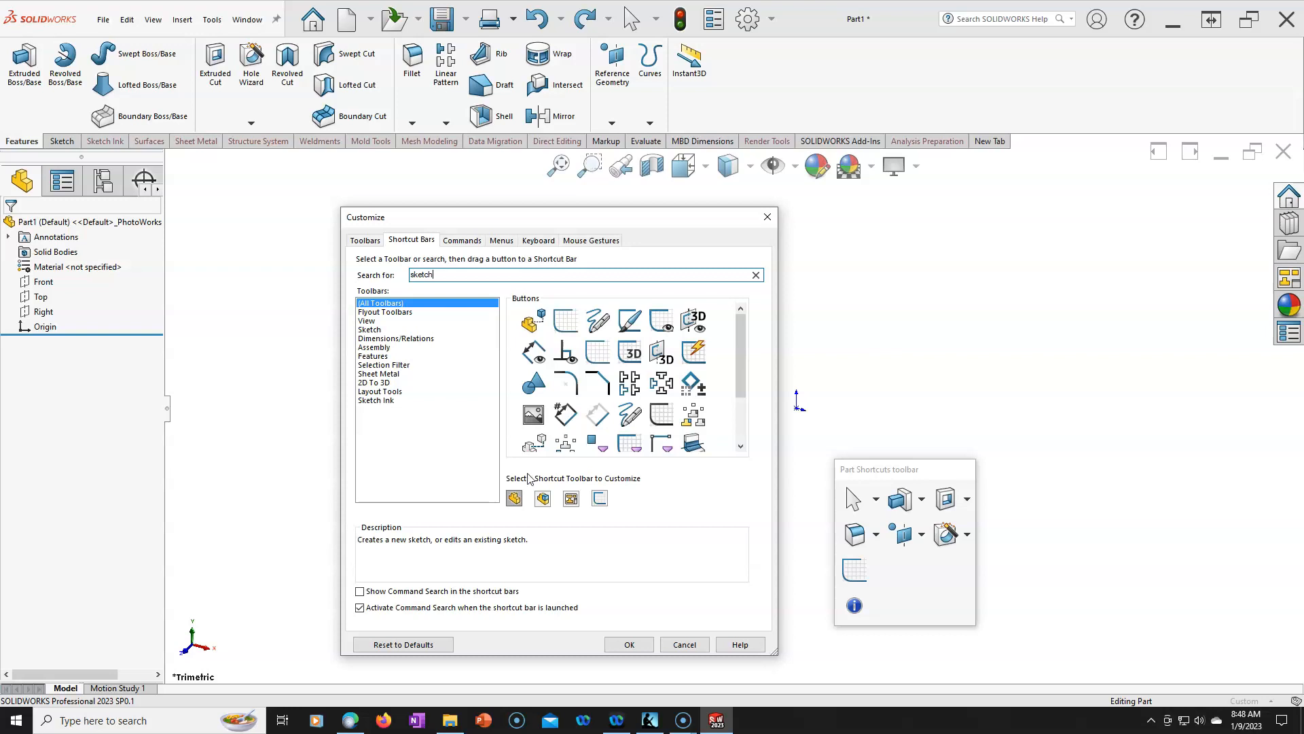
Add the Linear Sketch Pattern and circular sketch pattern commands to the sketch shortcuts toolbar.
click(543, 499)
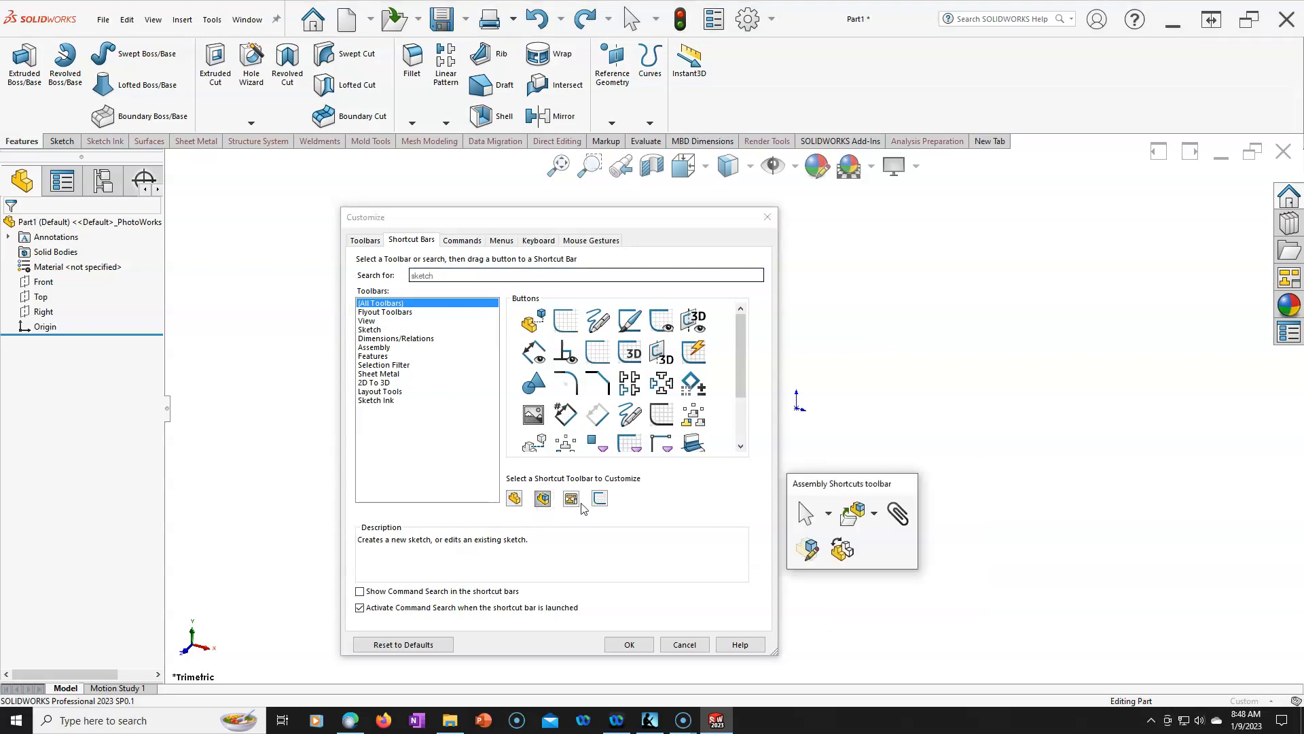
click(574, 503)
click(601, 502)
drag(877, 488, 879, 260)
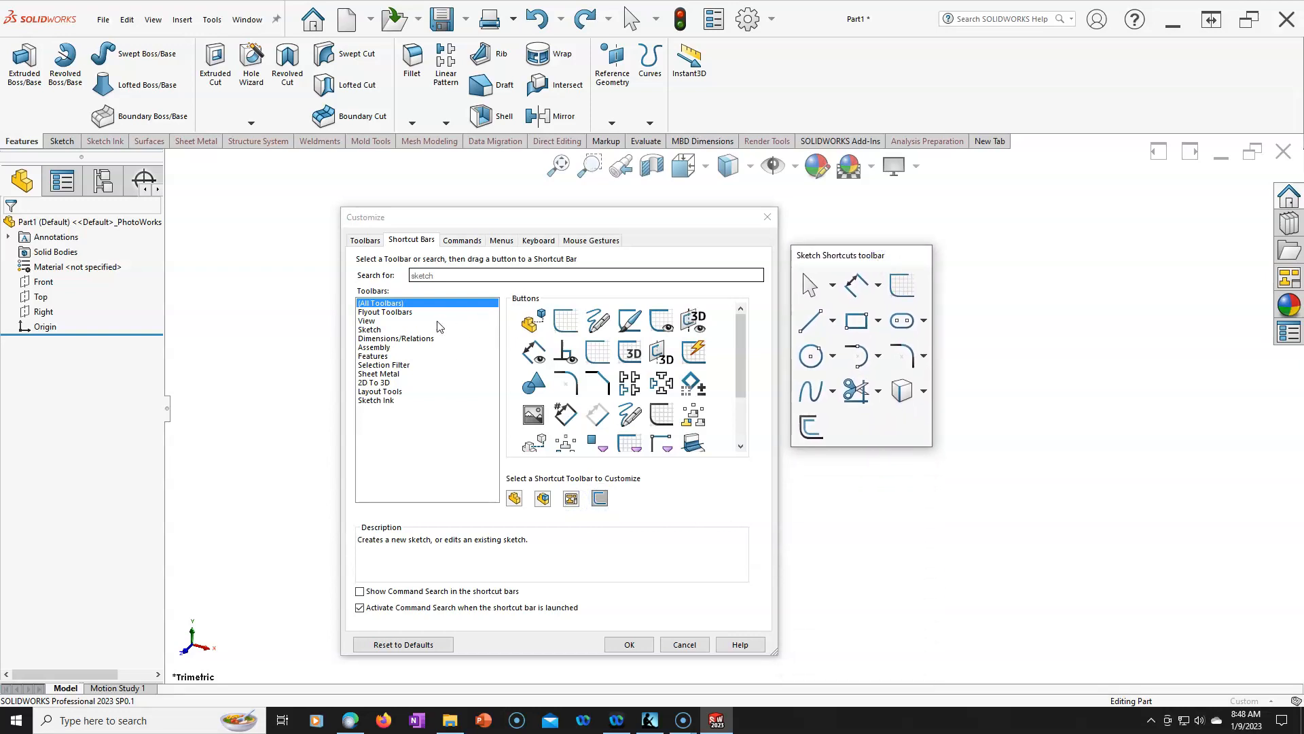
click(418, 240)
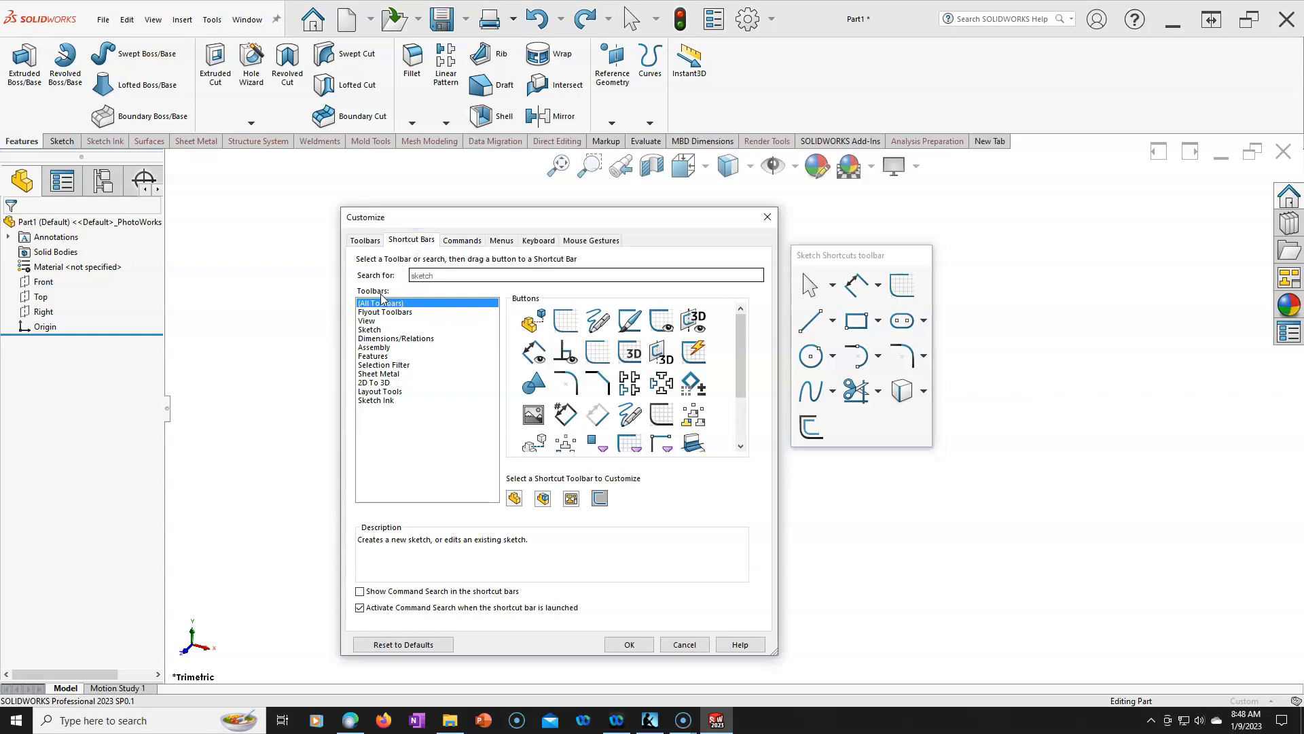
click(370, 329)
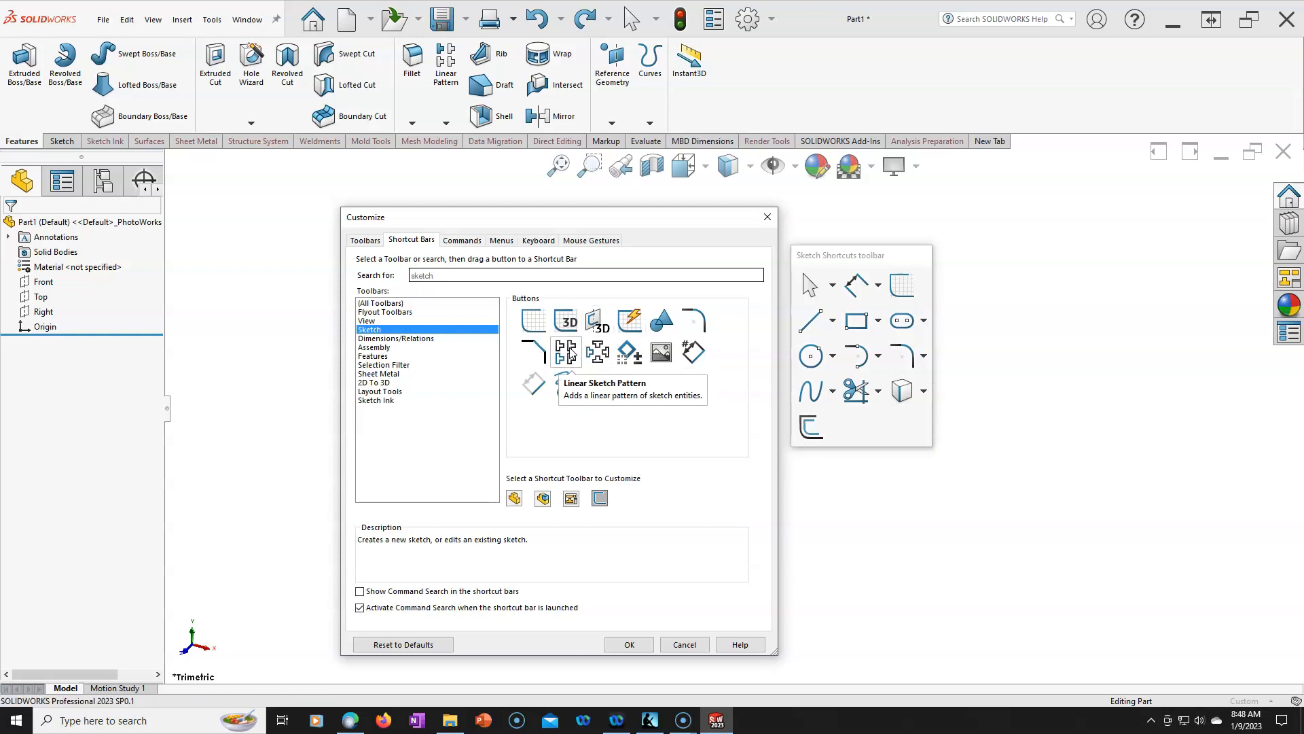
mouse_move(563, 347)
mouse_down()
mouse_move(861, 428)
mouse_move(845, 437)
mouse_up()
drag(597, 351, 868, 433)
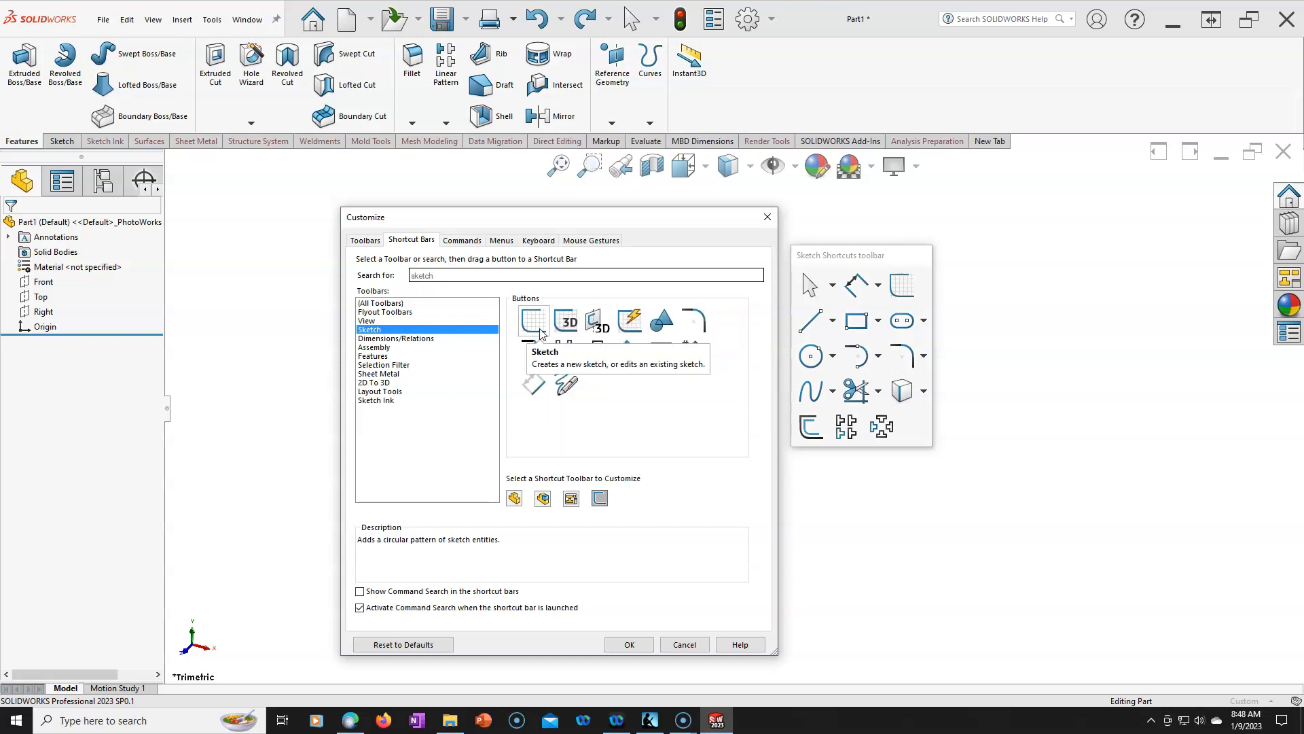
Examine the sketch-related shortcut commands offered for Dimensions/Relations, Assembly and all toolbars.
click(386, 338)
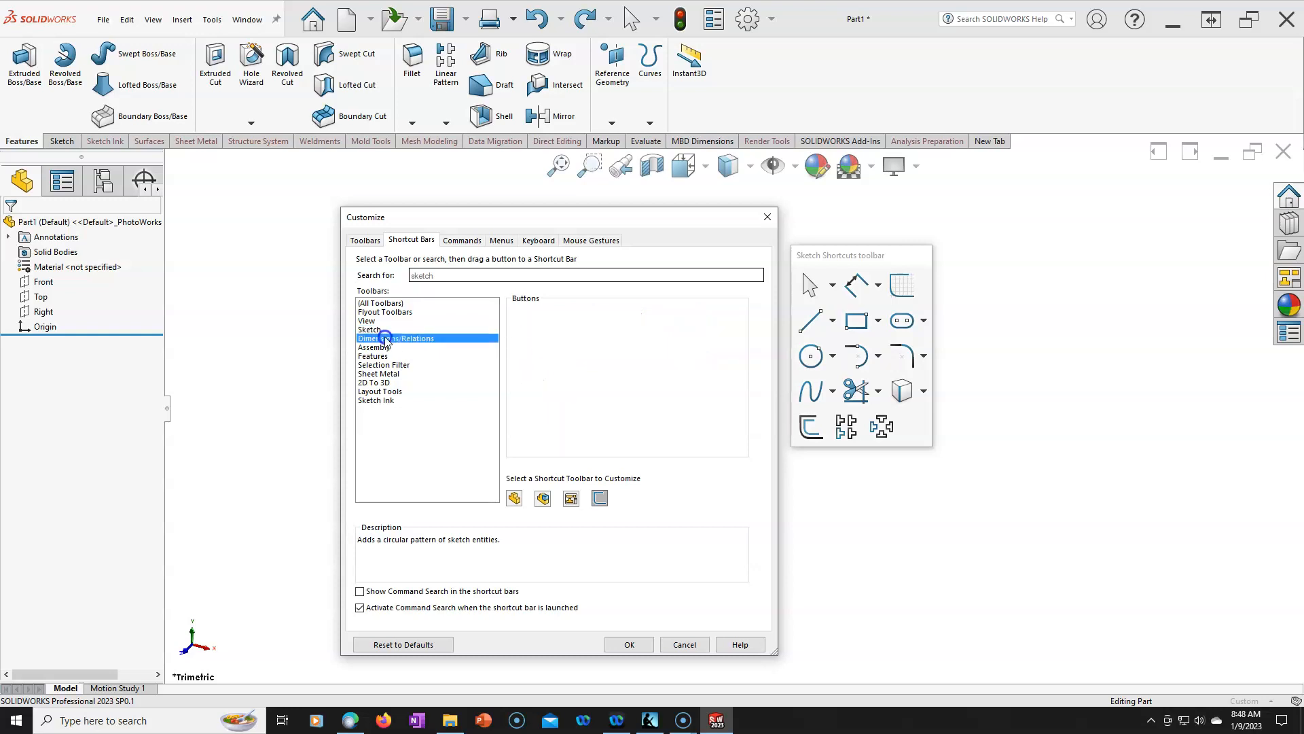
click(378, 347)
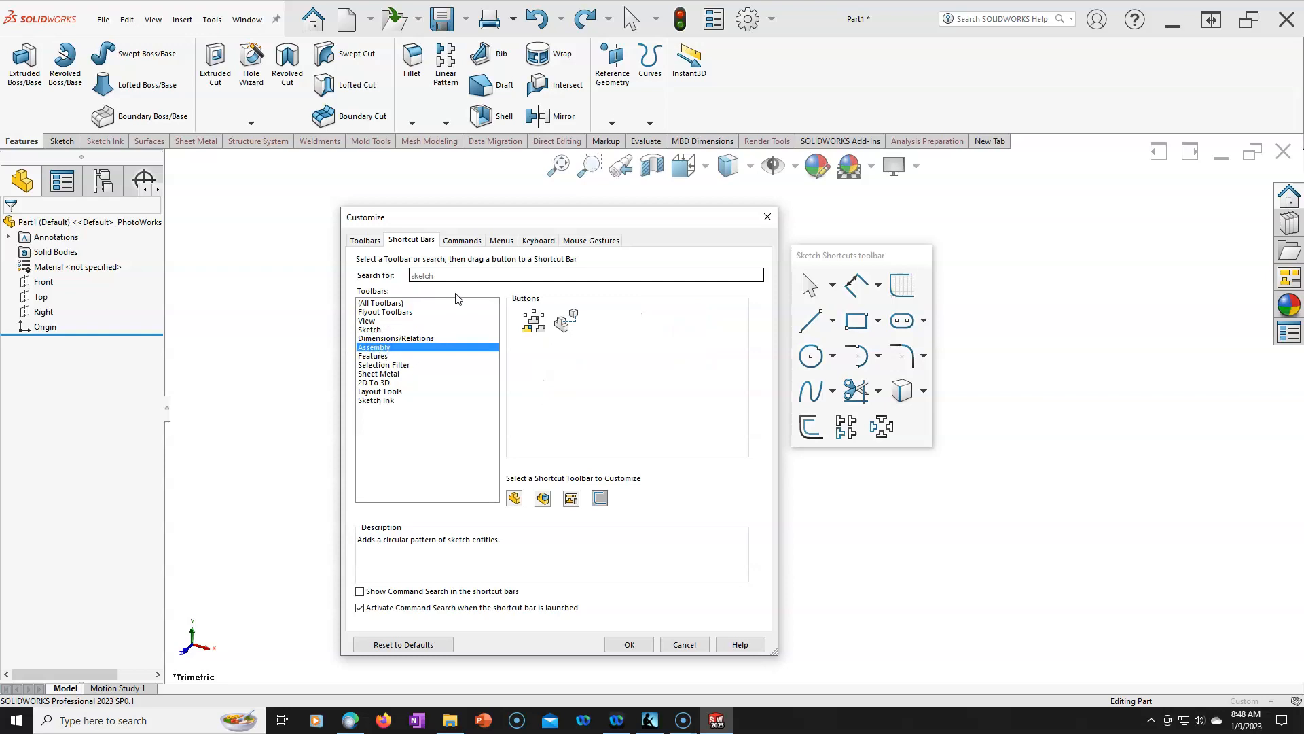
click(458, 242)
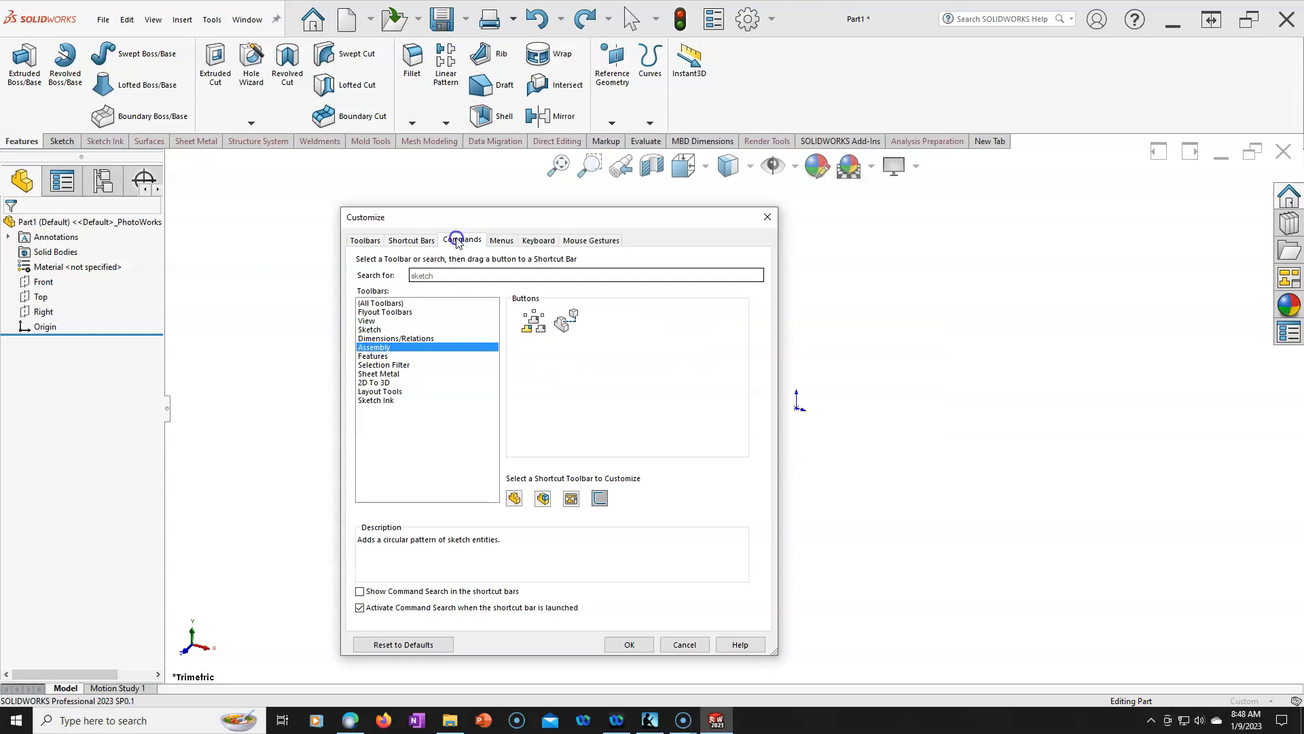
click(421, 241)
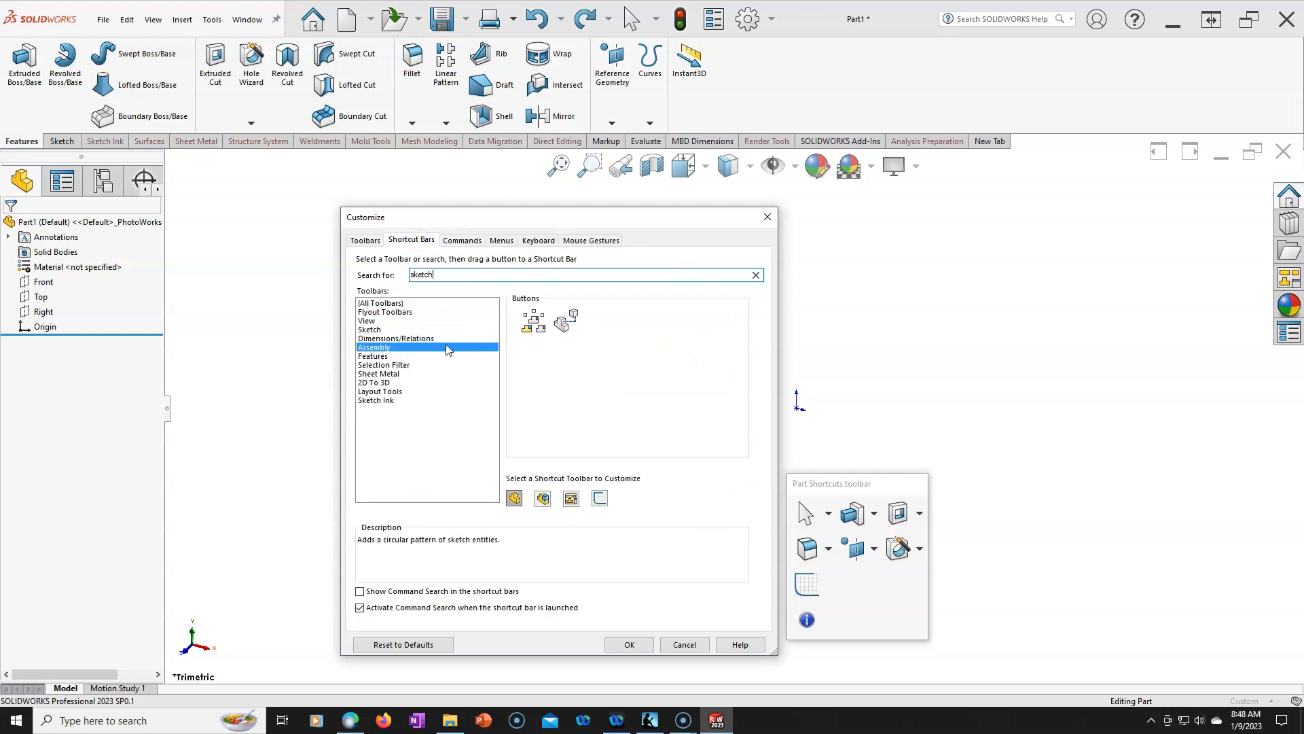
click(396, 303)
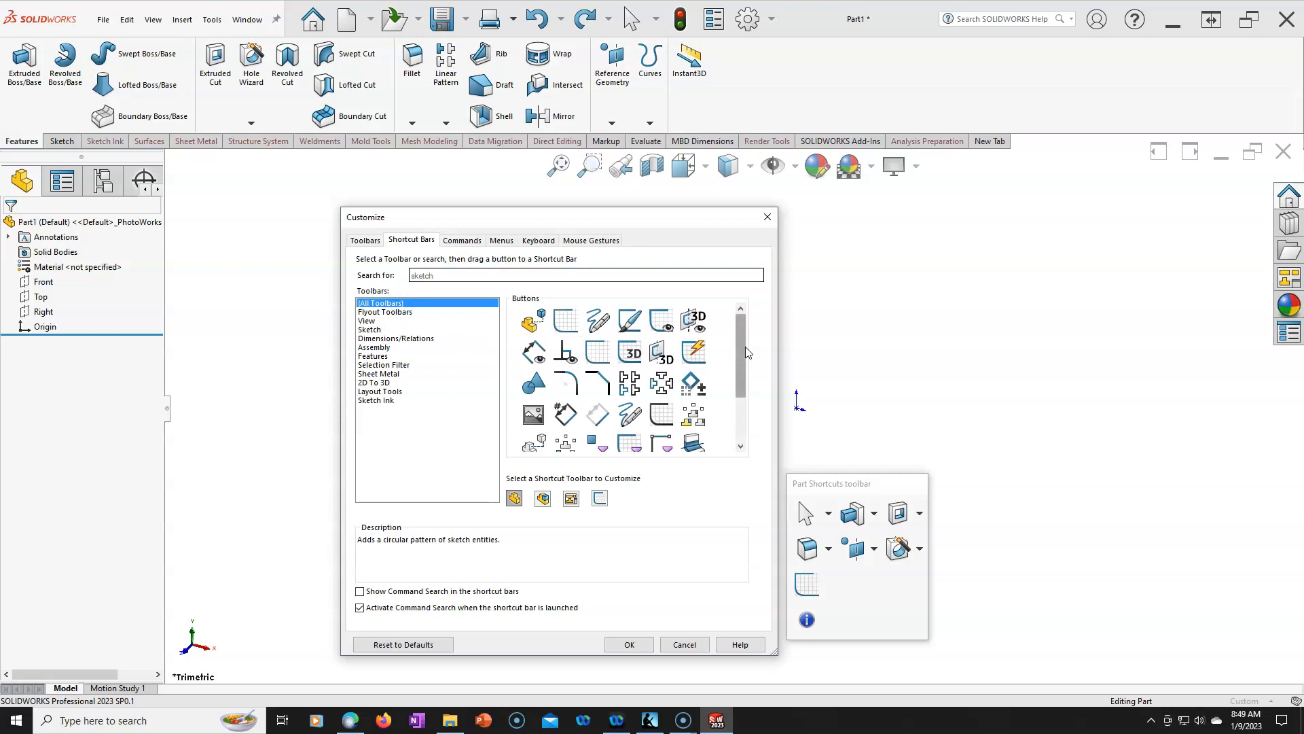
scroll(744, 353, down, 3)
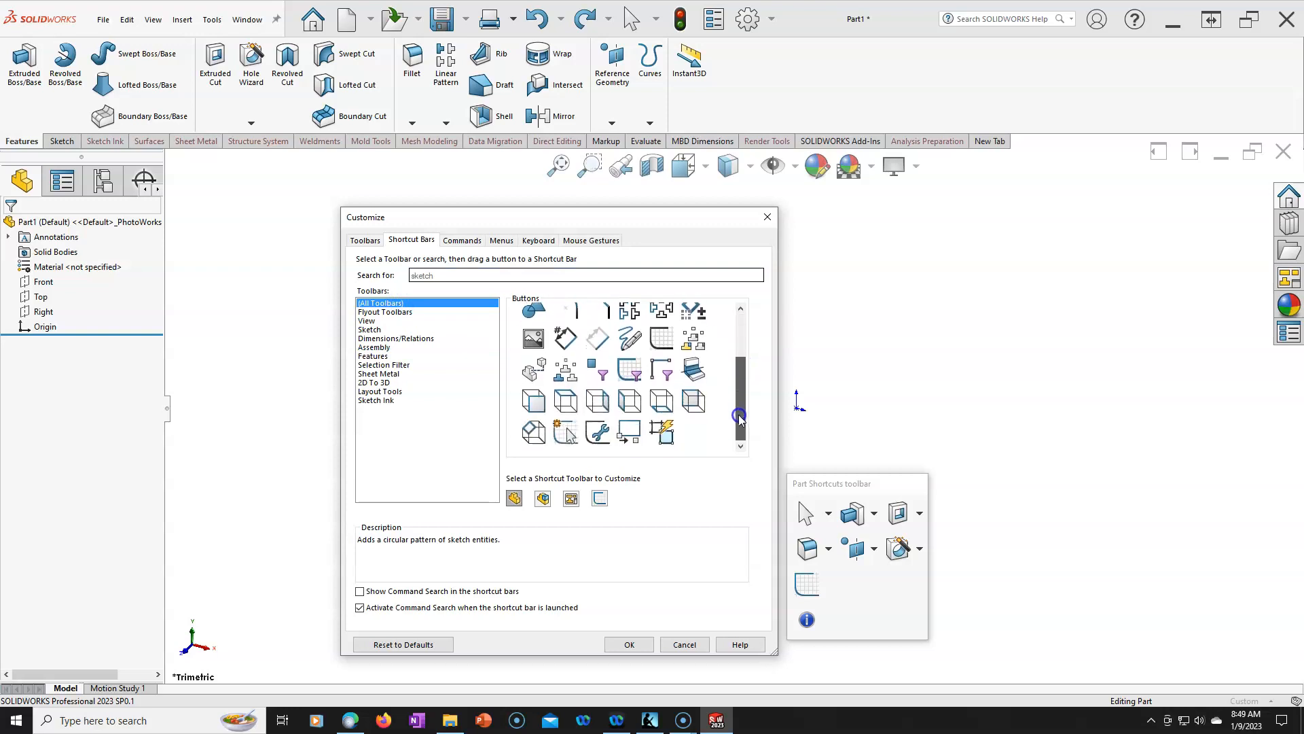
Search the shortcut bar commands for "mir" and add the sketch Mirror Entities command to the sketch shortcuts toolbar.
drag(740, 402, 740, 373)
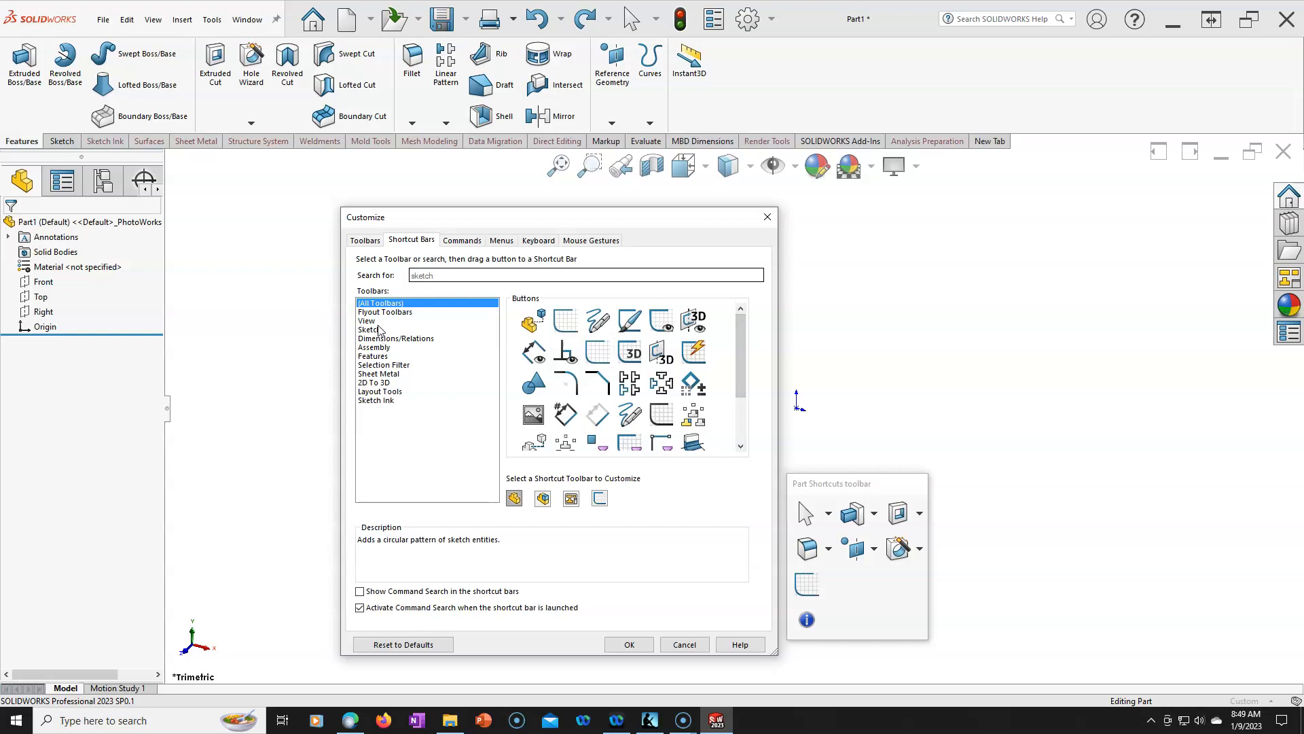
click(600, 498)
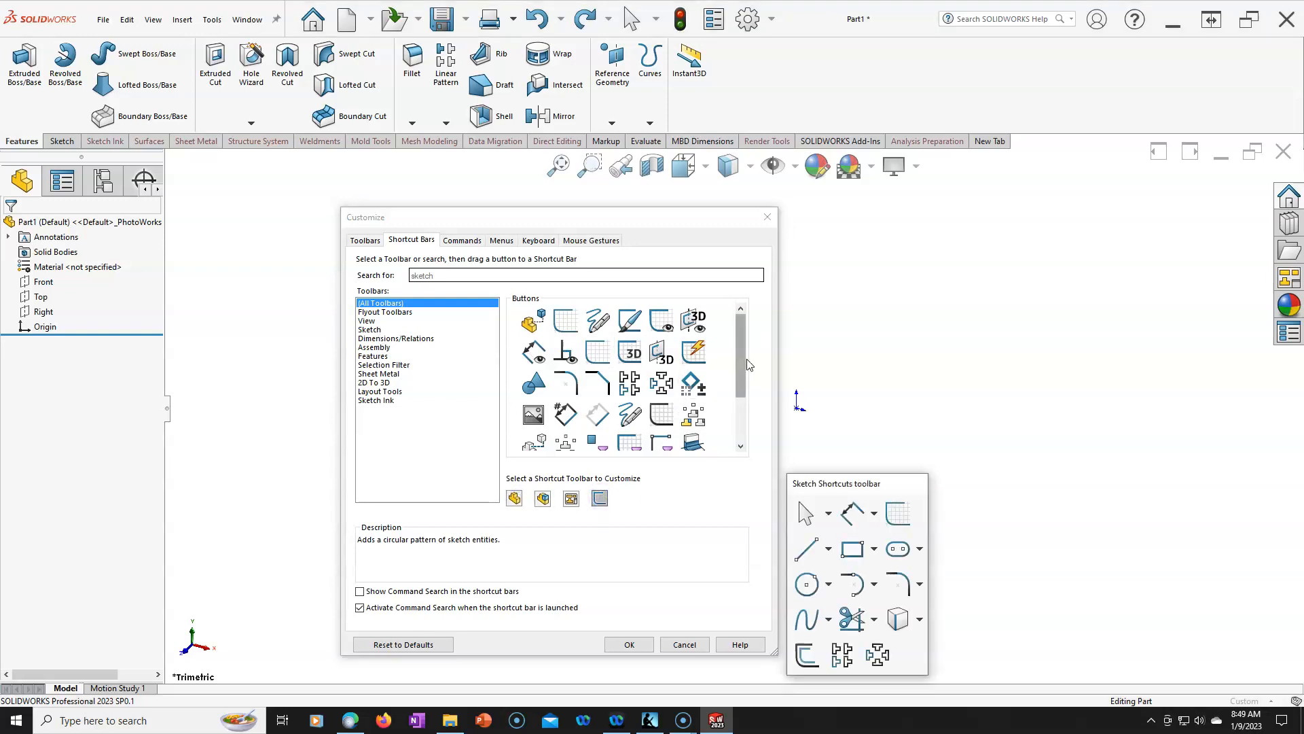
drag(741, 368, 741, 412)
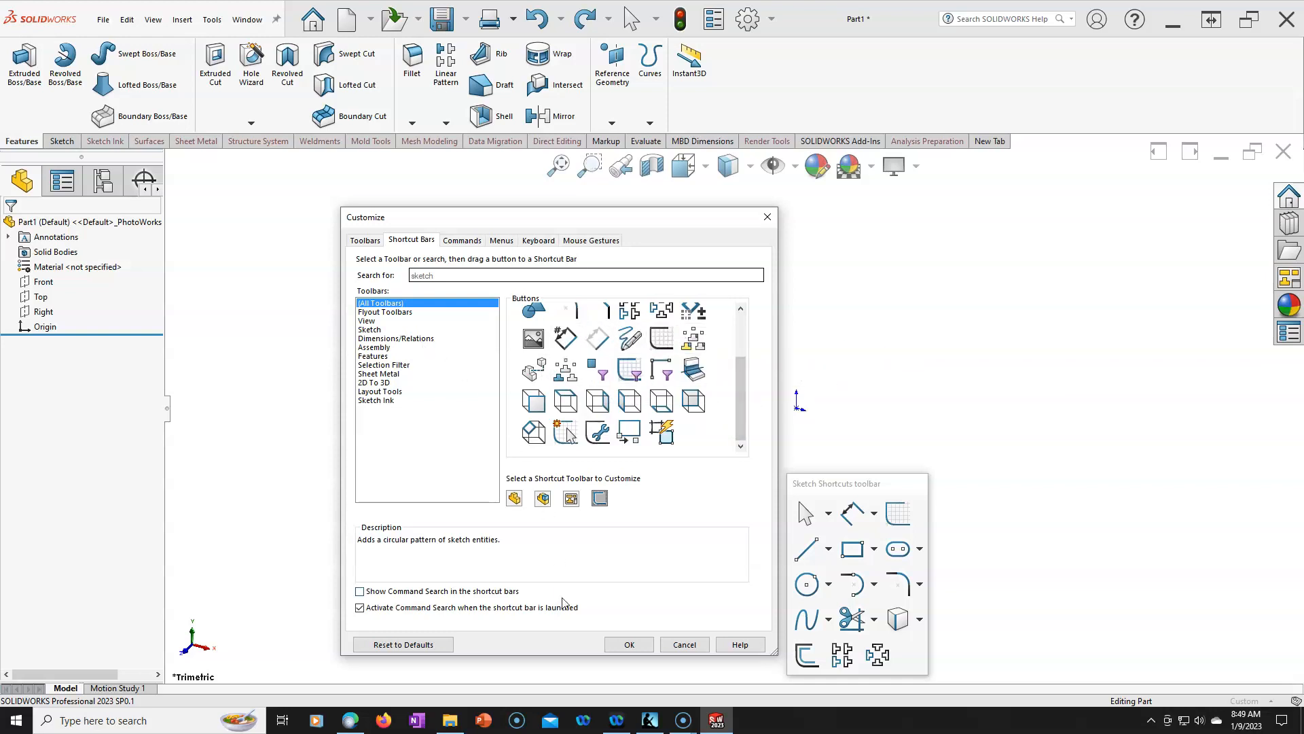
drag(437, 275, 386, 273)
text(mi)
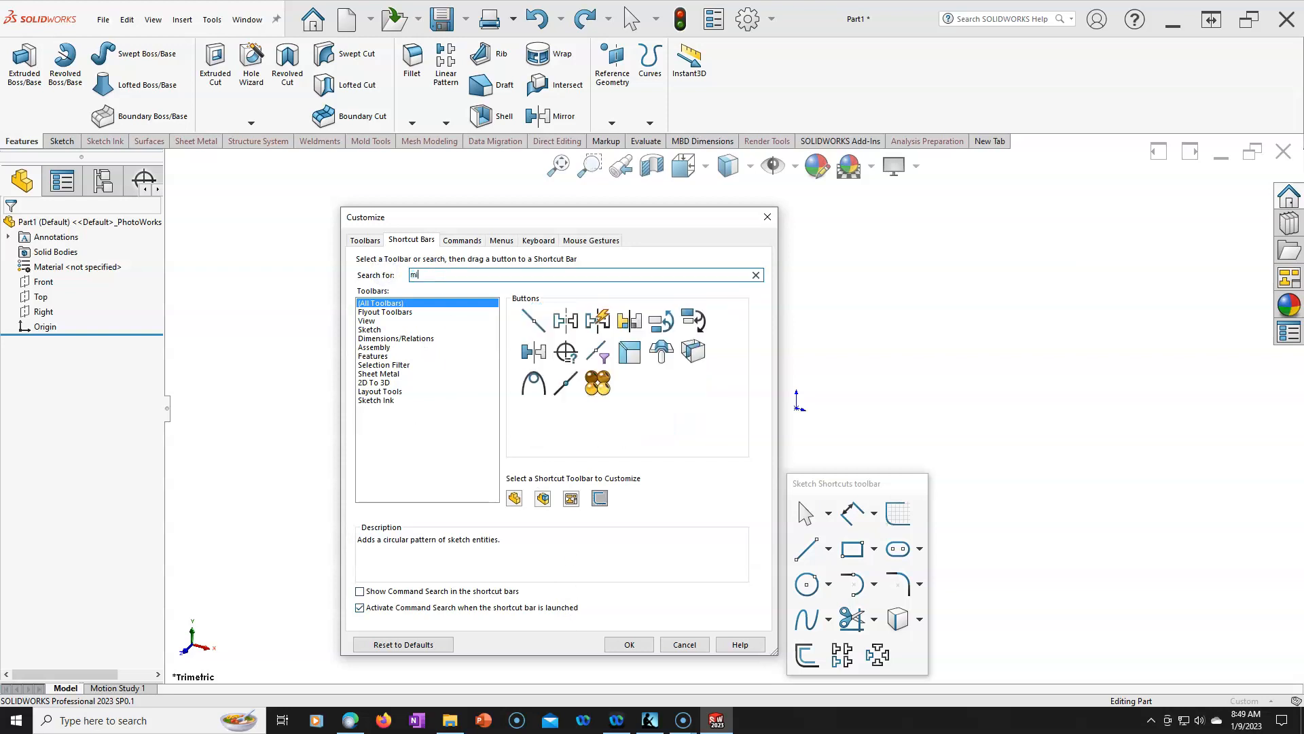
text(r)
drag(534, 319, 890, 654)
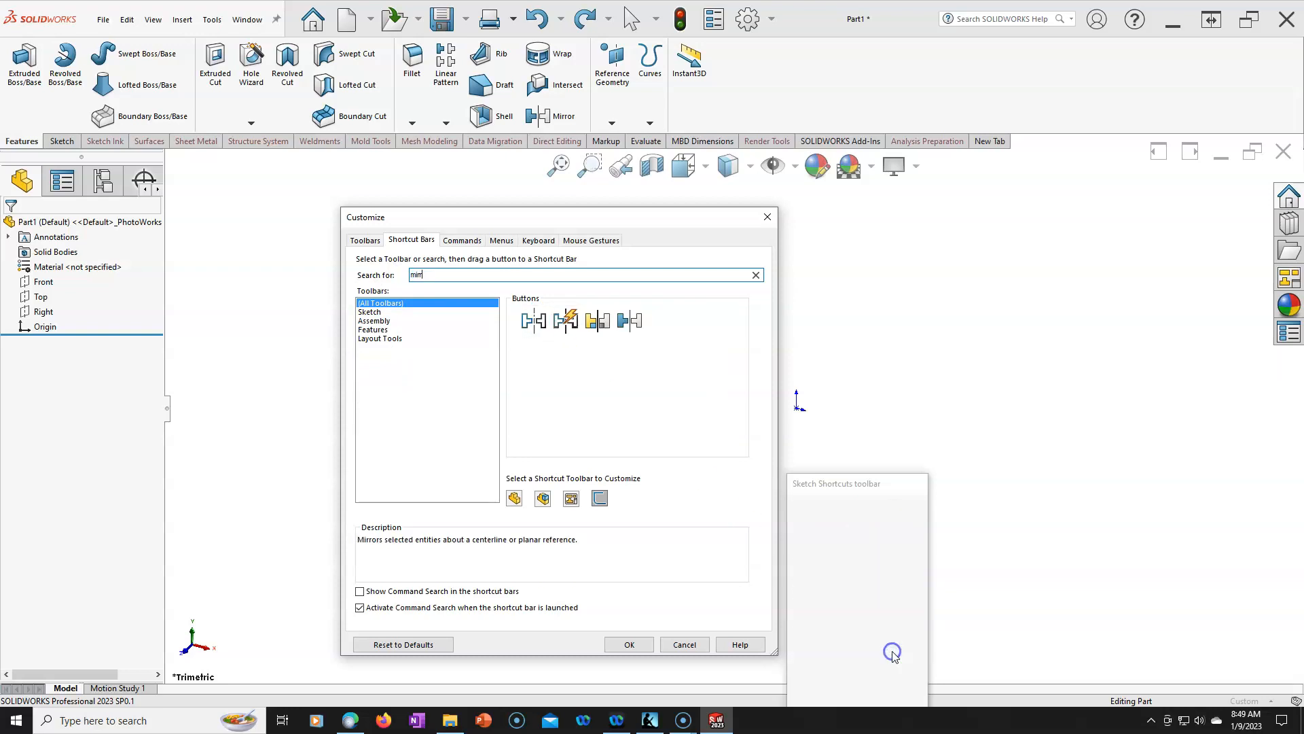
mouse_move(866, 484)
mouse_down()
mouse_move(855, 212)
mouse_move(860, 242)
mouse_up()
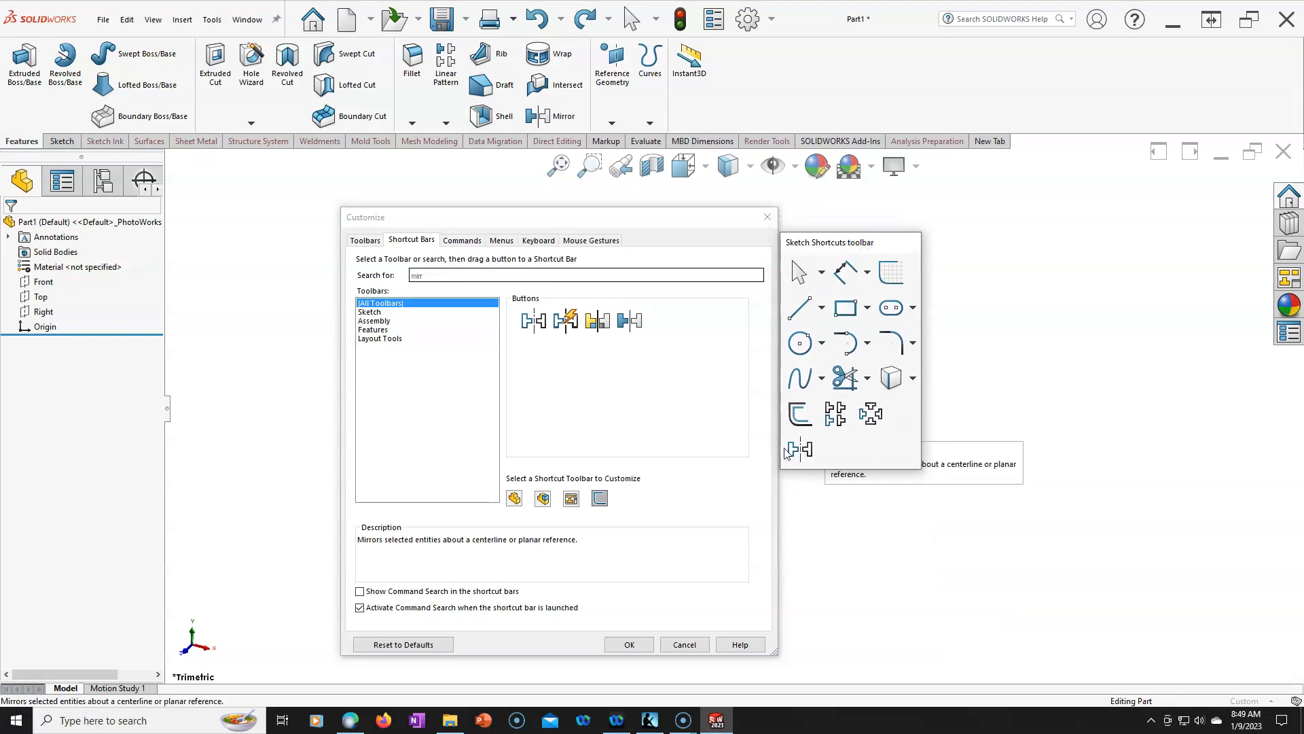
Clear the command search, show the Sketch category, and add the Point command to the sketch shortcuts toolbar.
click(379, 313)
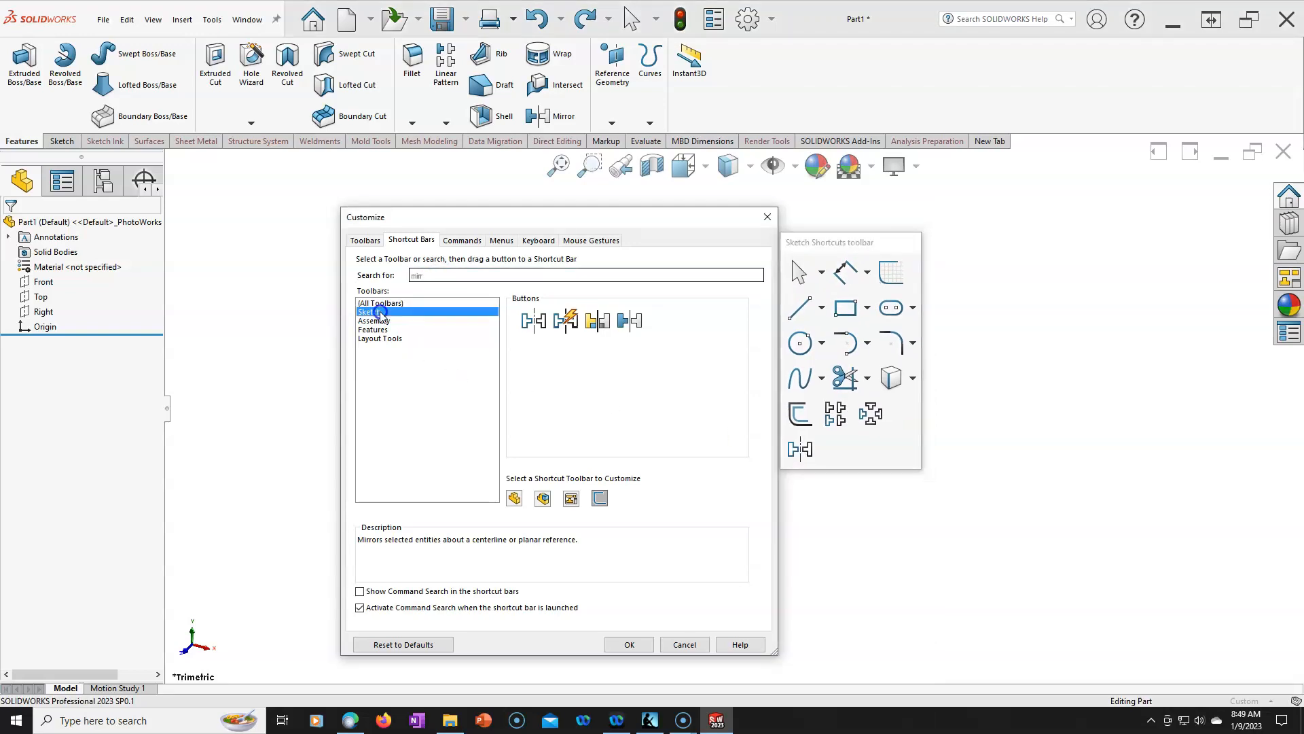
click(426, 276)
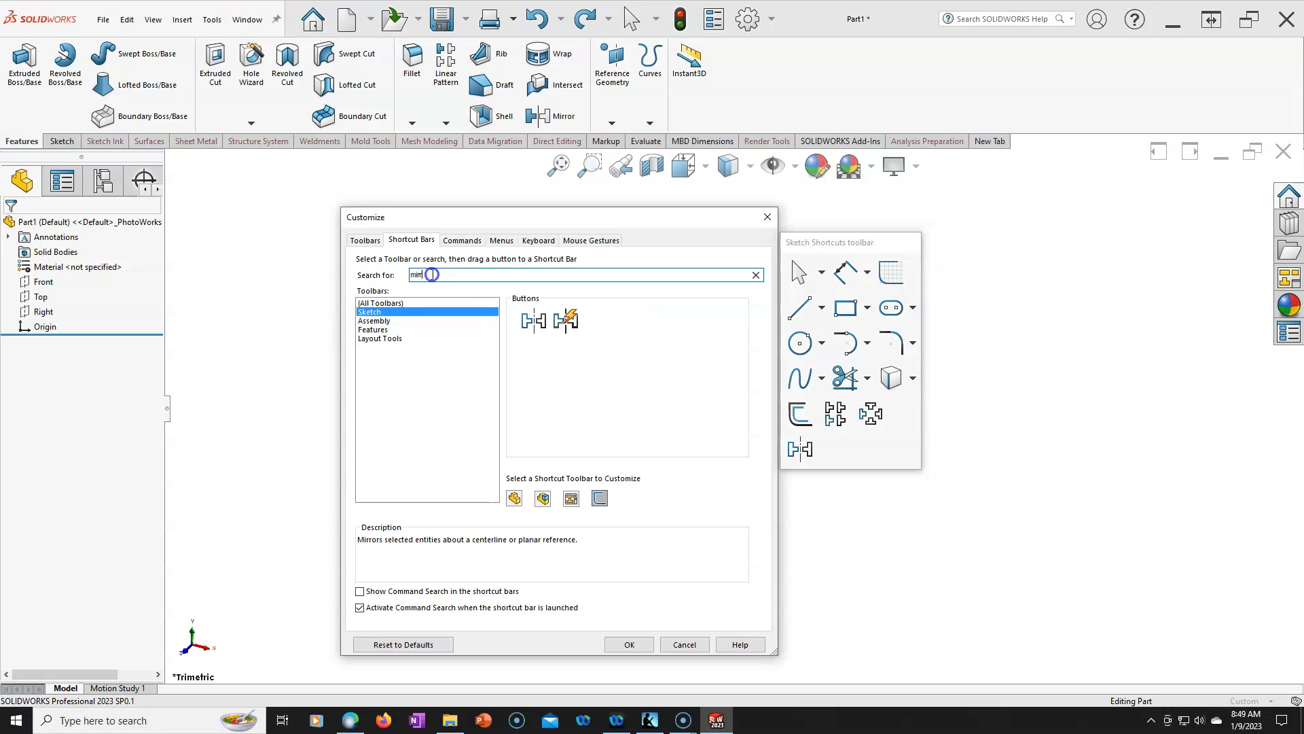
key(BackSpace)
click(383, 311)
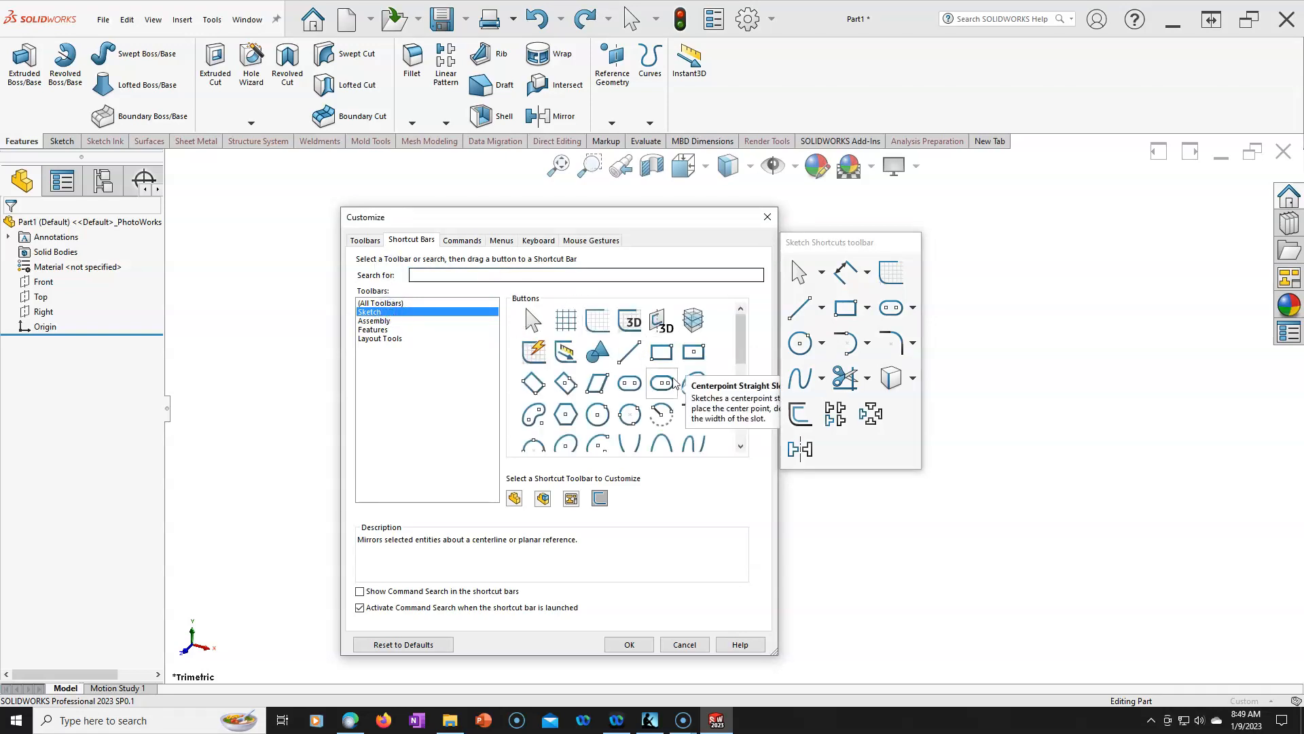
drag(742, 340, 739, 382)
mouse_move(631, 342)
mouse_down()
mouse_move(877, 454)
mouse_move(839, 454)
mouse_up()
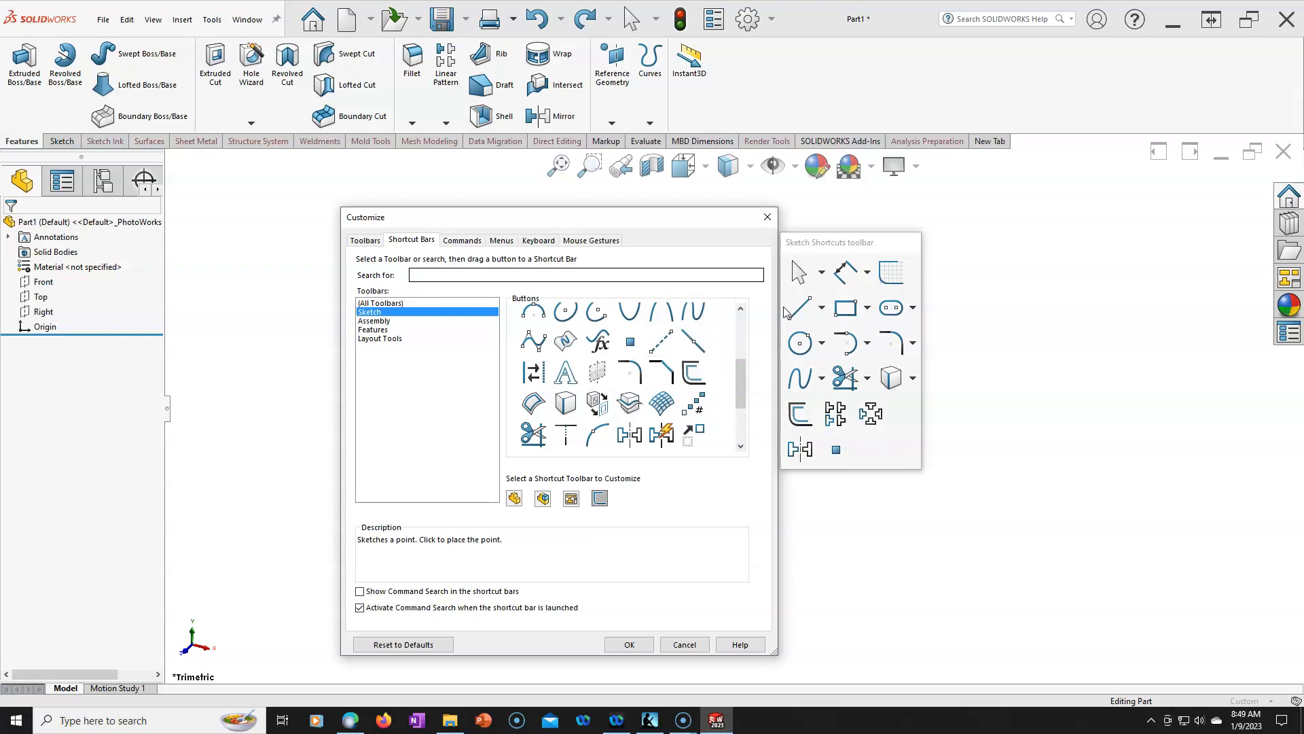
Add the Construction Geometry command to the sketch shortcuts toolbar beside the Point command.
mouse_move(742, 387)
mouse_down()
mouse_move(742, 432)
mouse_move(740, 383)
mouse_up()
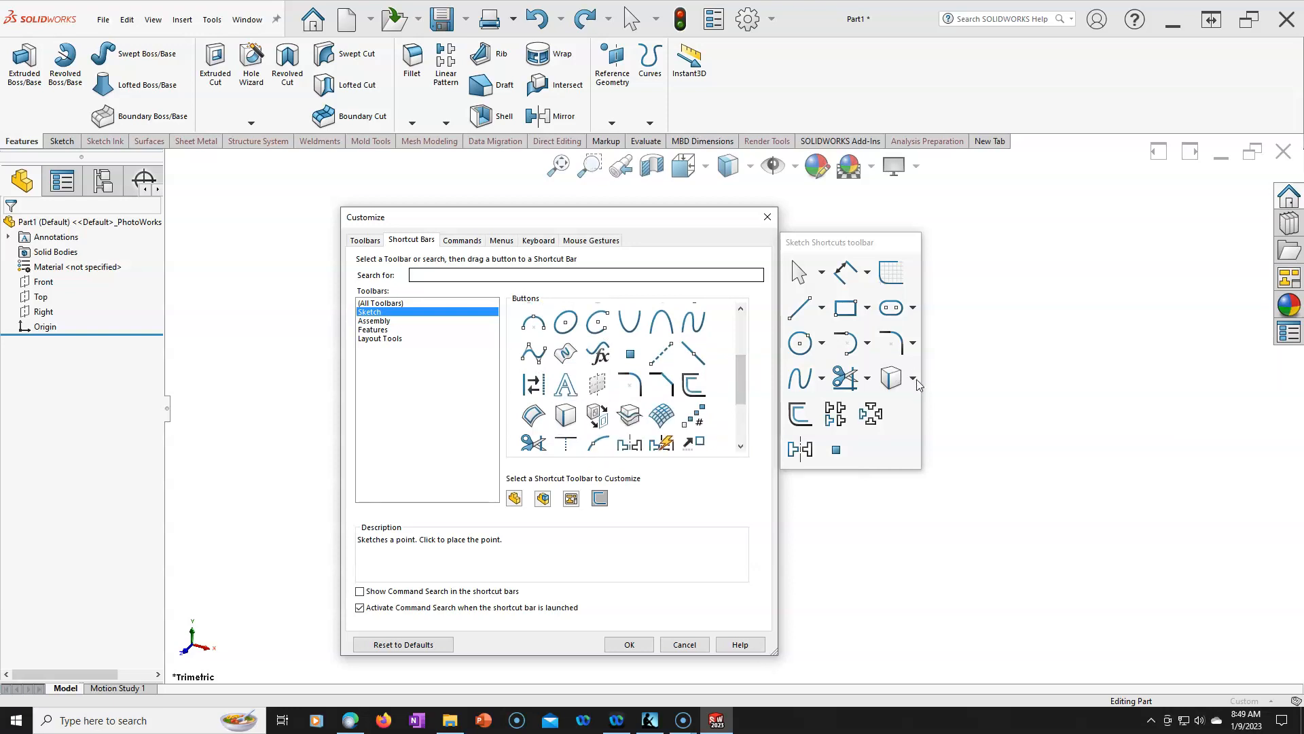
drag(591, 392, 858, 449)
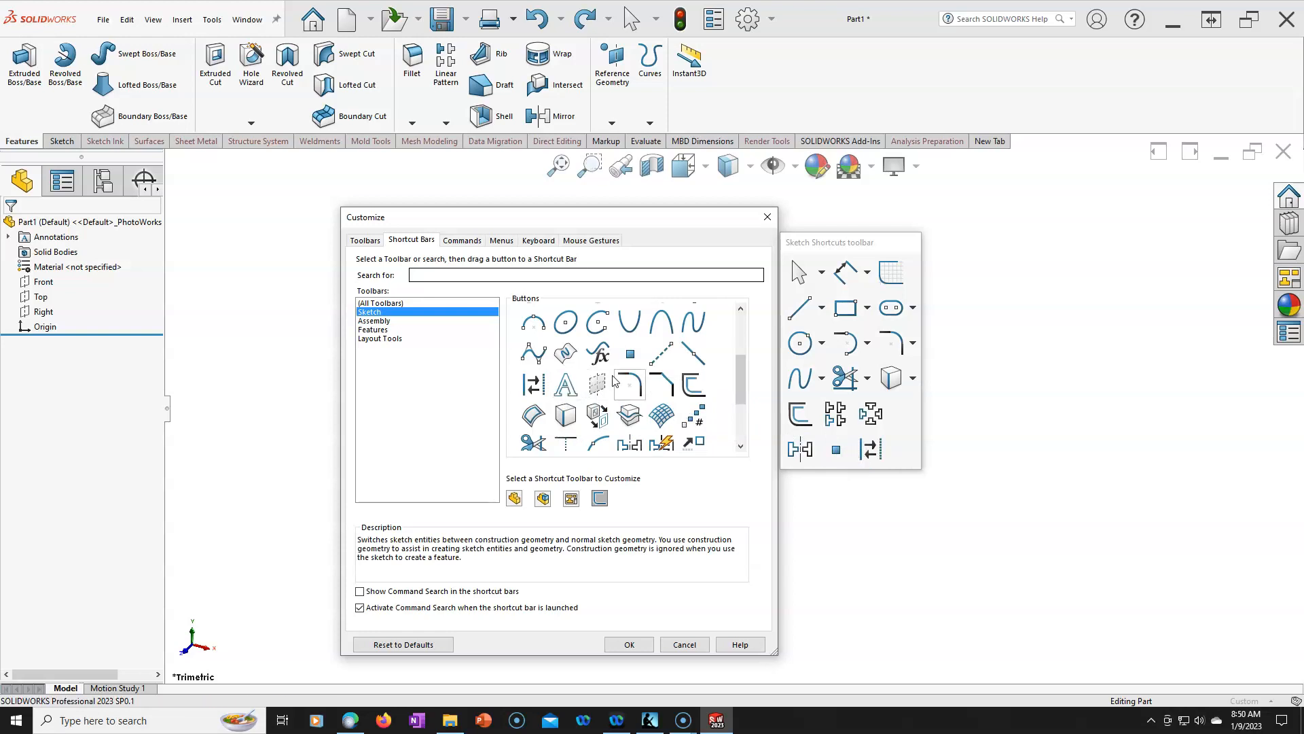
drag(742, 378, 744, 415)
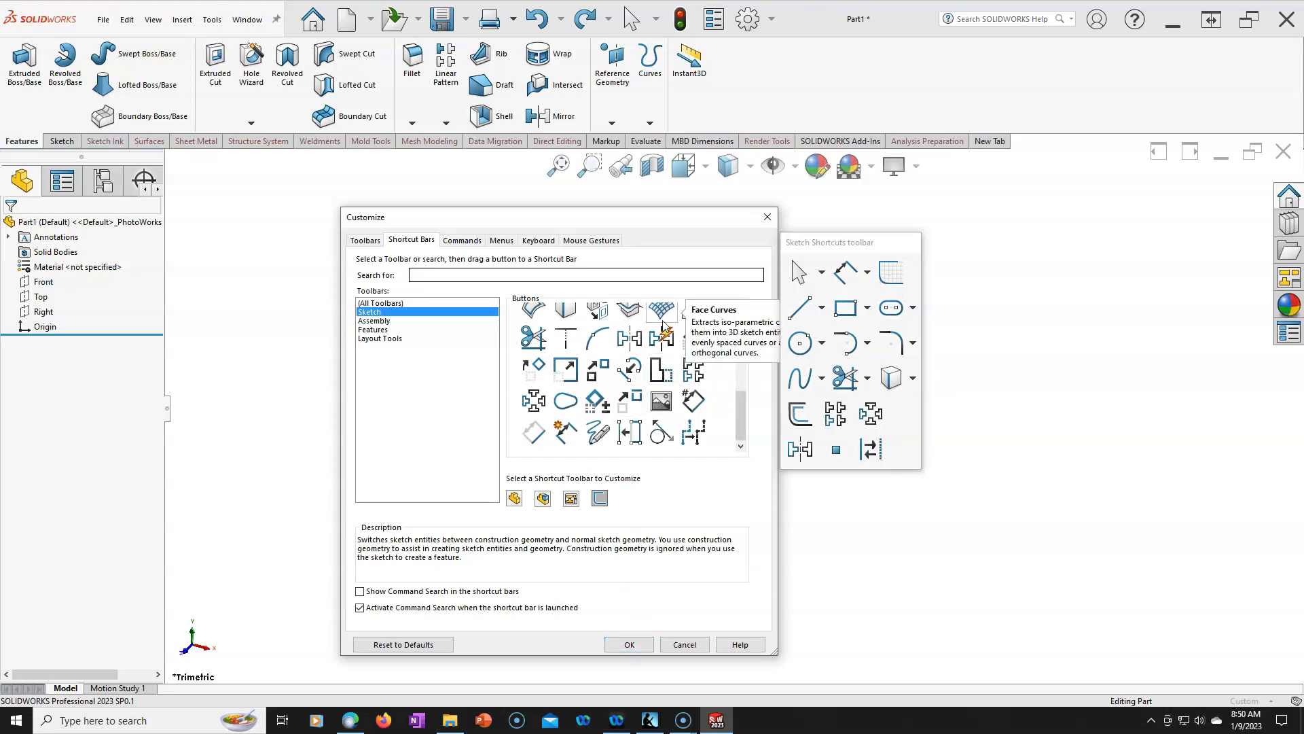
Examine the Features, Assembly and Layout Tools commands offered for the part shortcuts toolbar.
click(435, 273)
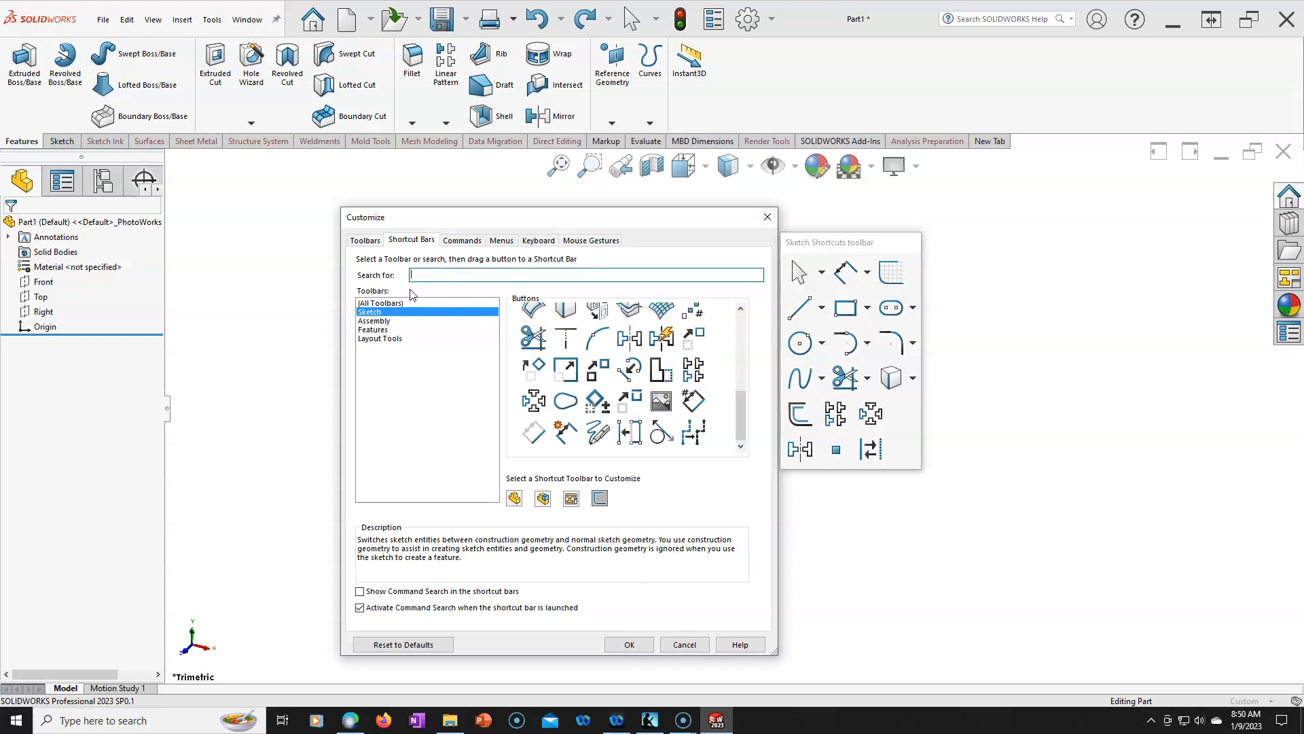
click(514, 498)
click(377, 331)
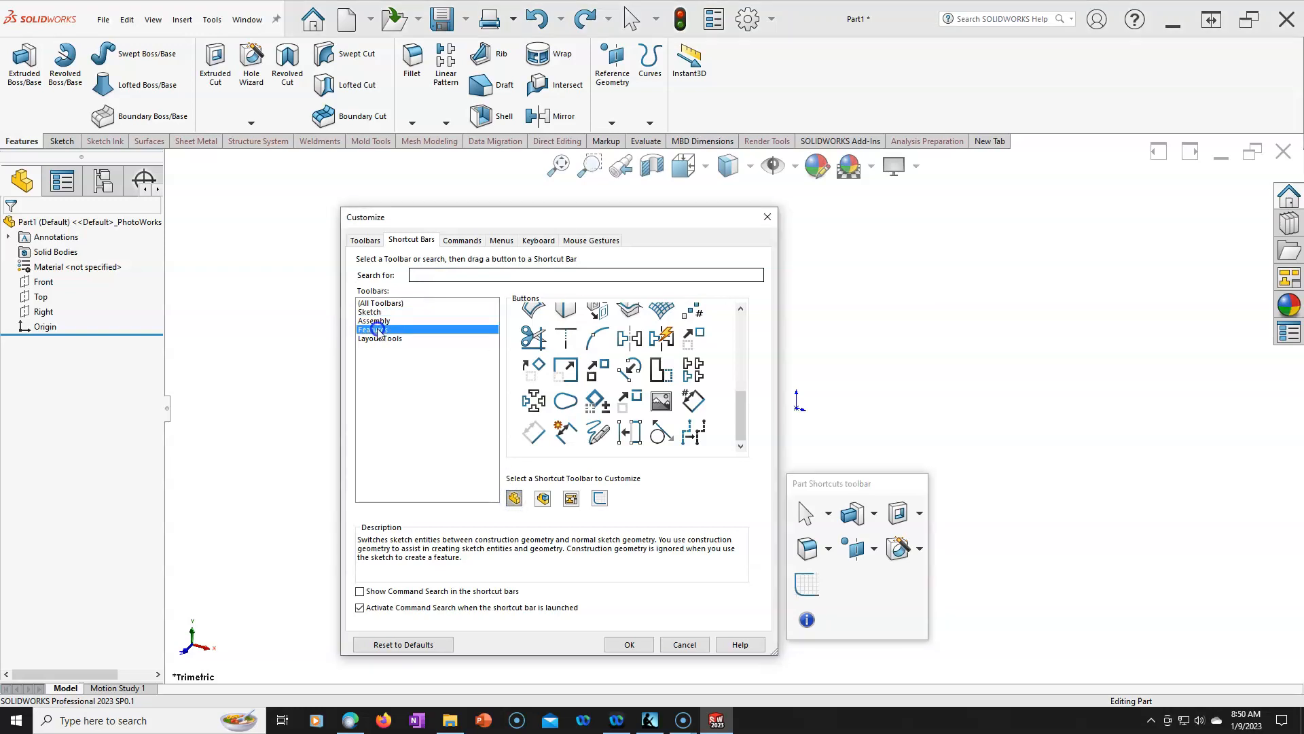
click(377, 321)
click(378, 331)
click(381, 339)
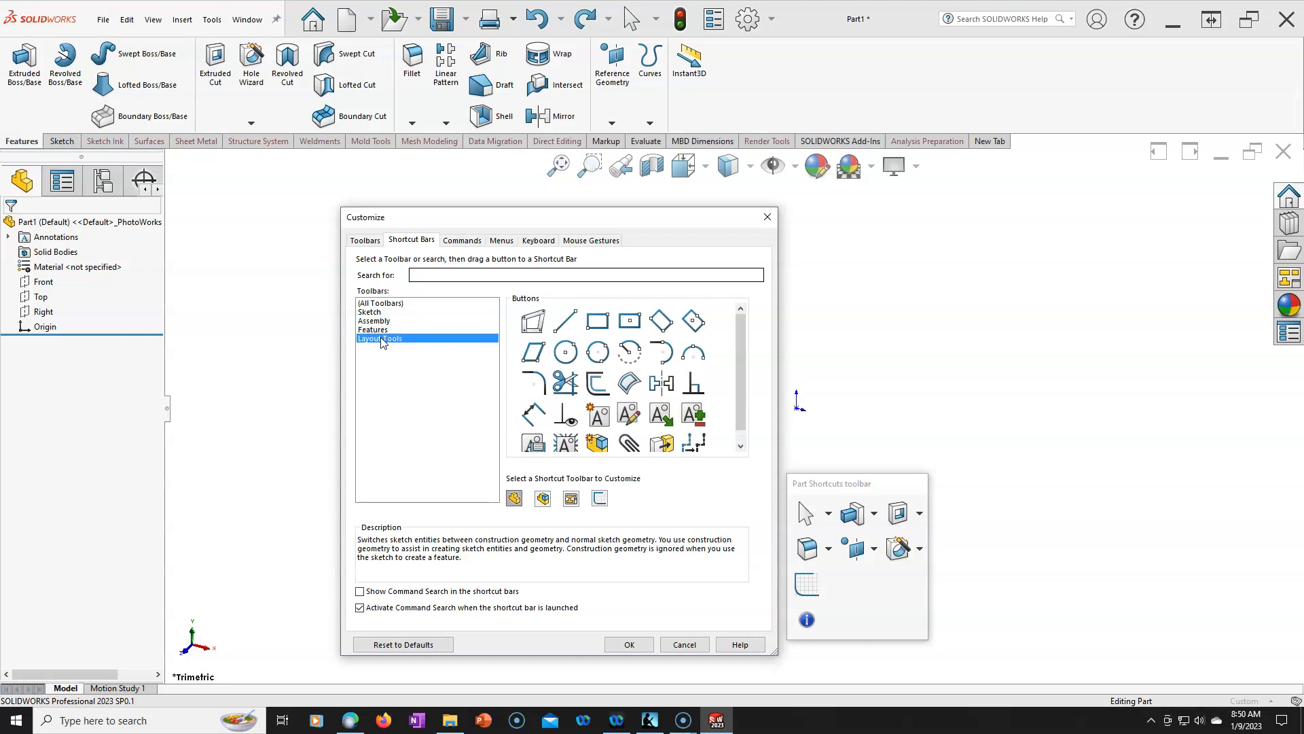
Add the Shaded With Edges and Hidden Lines Visible commands from the View category to the heads-up view toolbar.
click(459, 242)
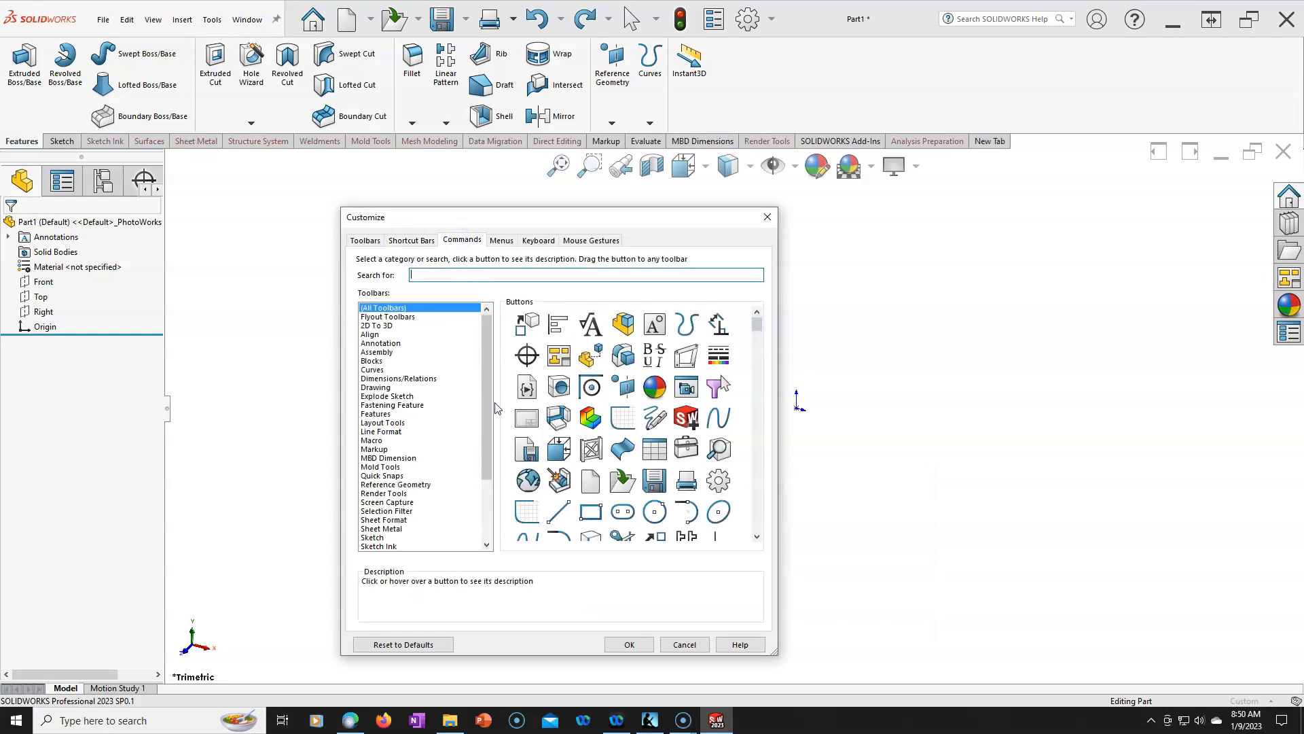
click(486, 544)
click(368, 537)
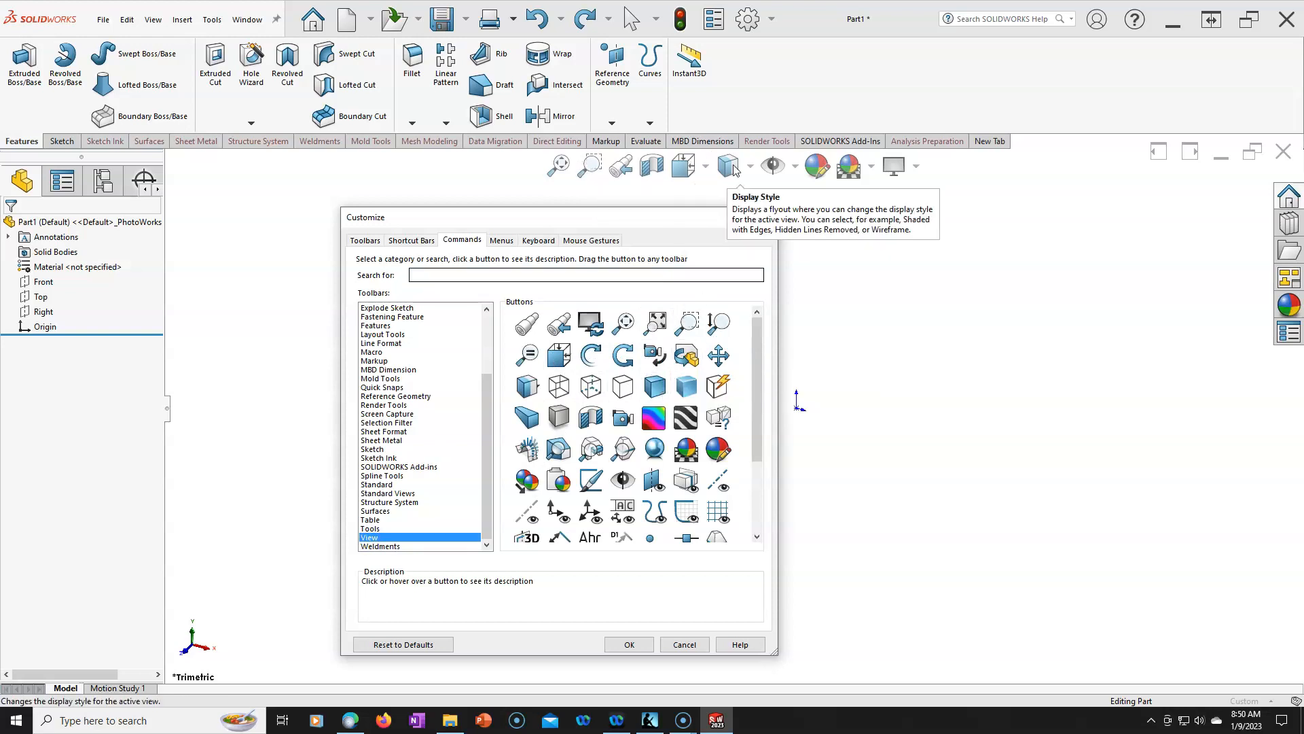
mouse_move(655, 386)
mouse_down()
mouse_move(555, 314)
mouse_move(523, 172)
mouse_up()
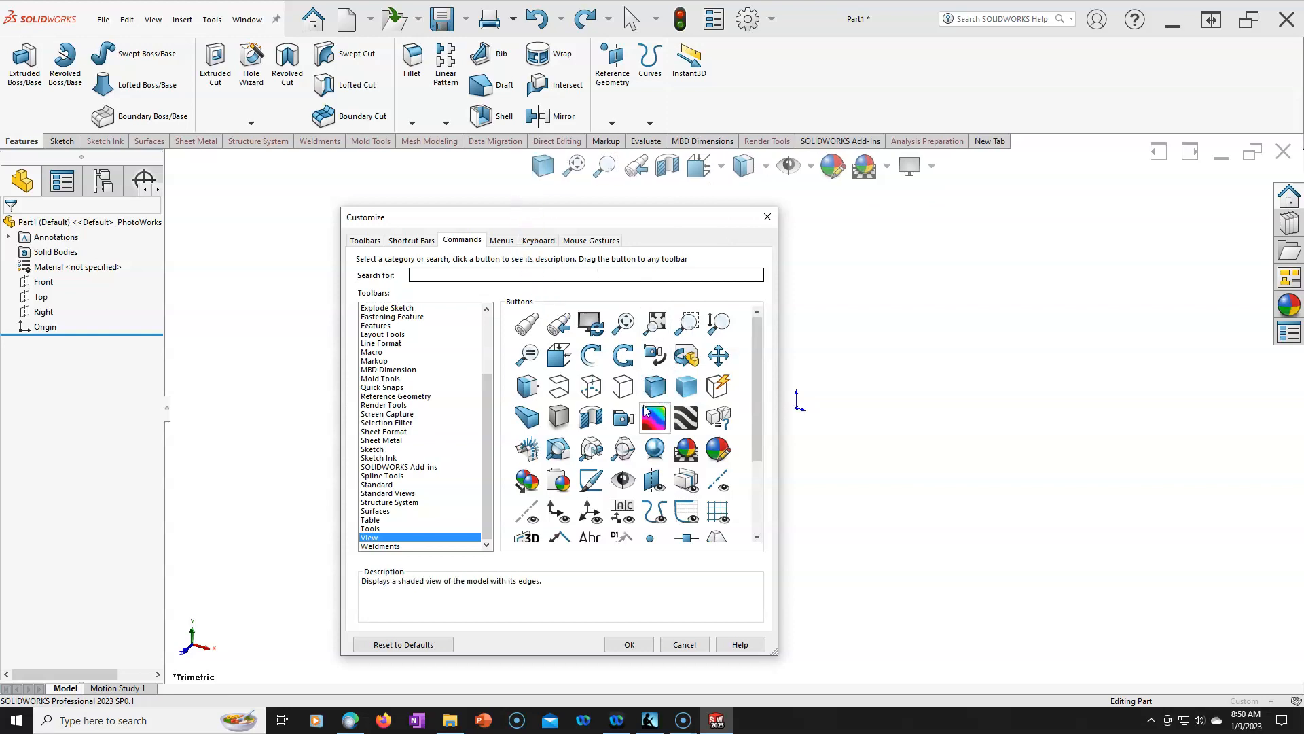
drag(596, 387, 560, 164)
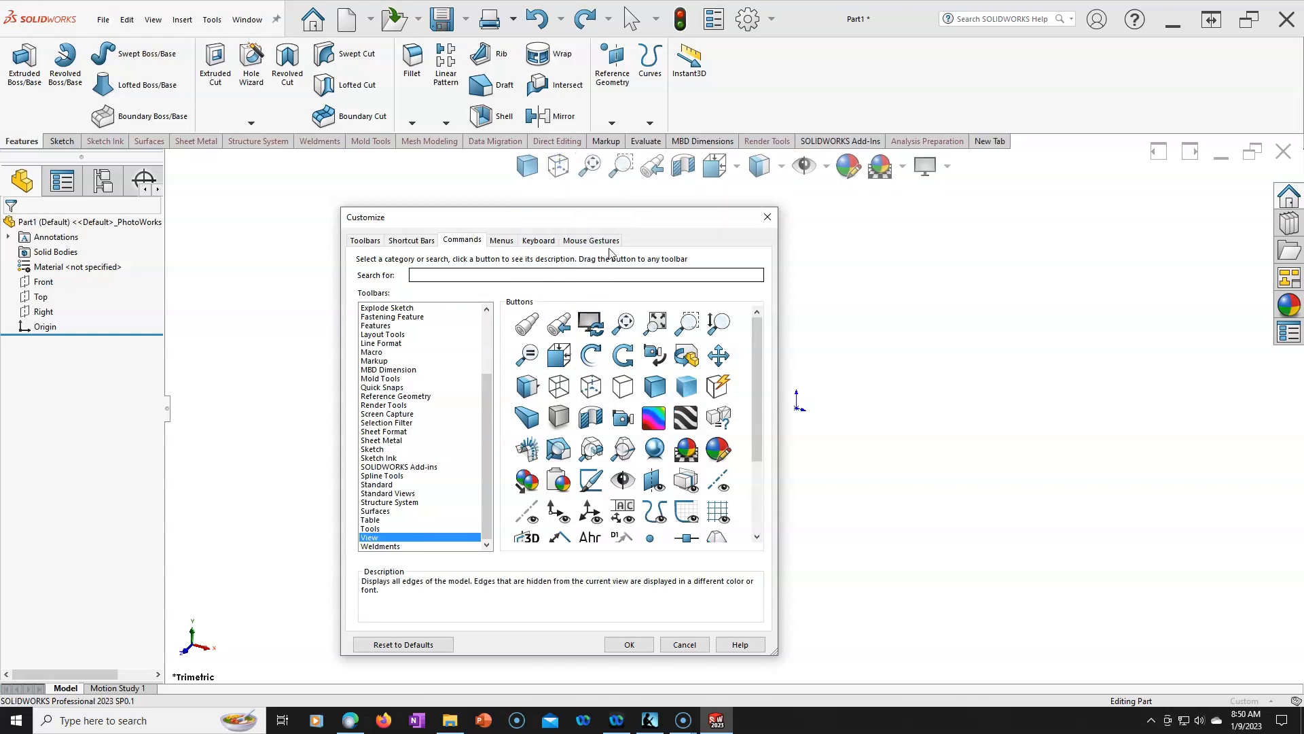
drag(758, 393, 751, 343)
Examine the menu customization and the list of keyboard shortcuts assigned to commands.
click(501, 241)
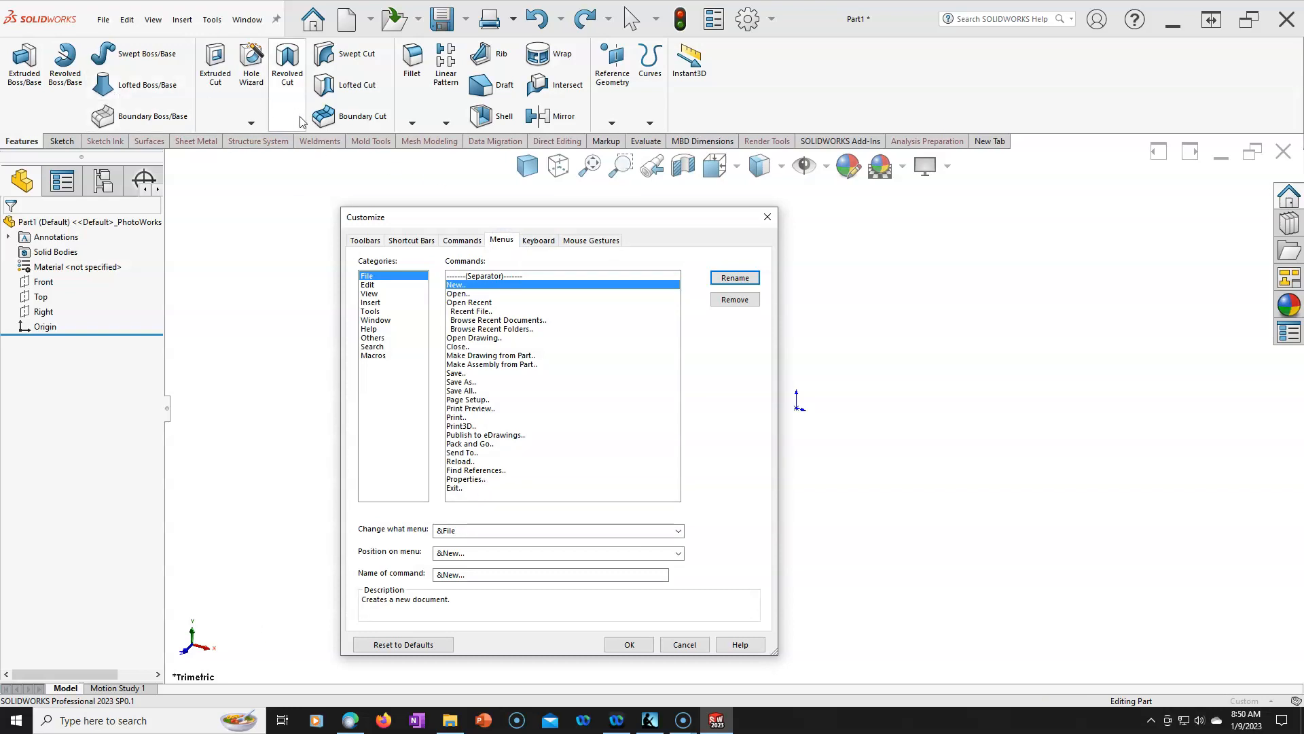
click(537, 241)
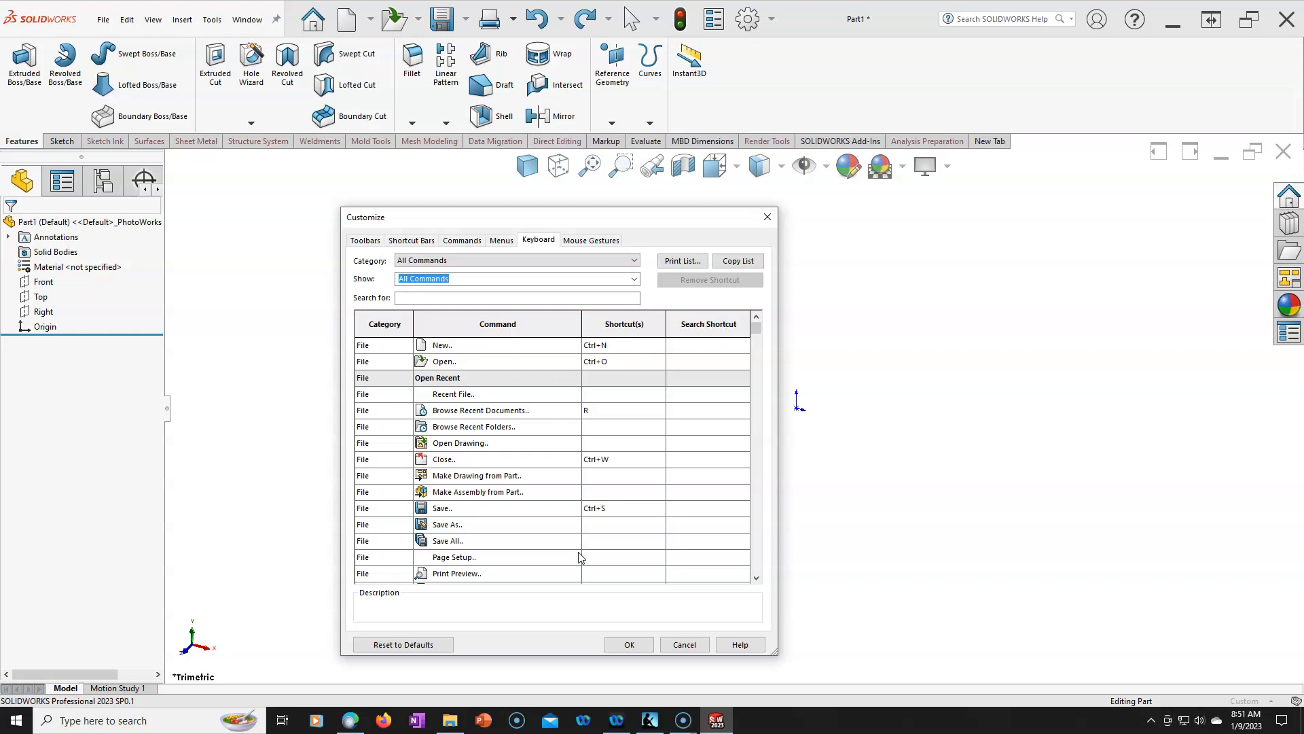
scroll(632, 486, down, 4)
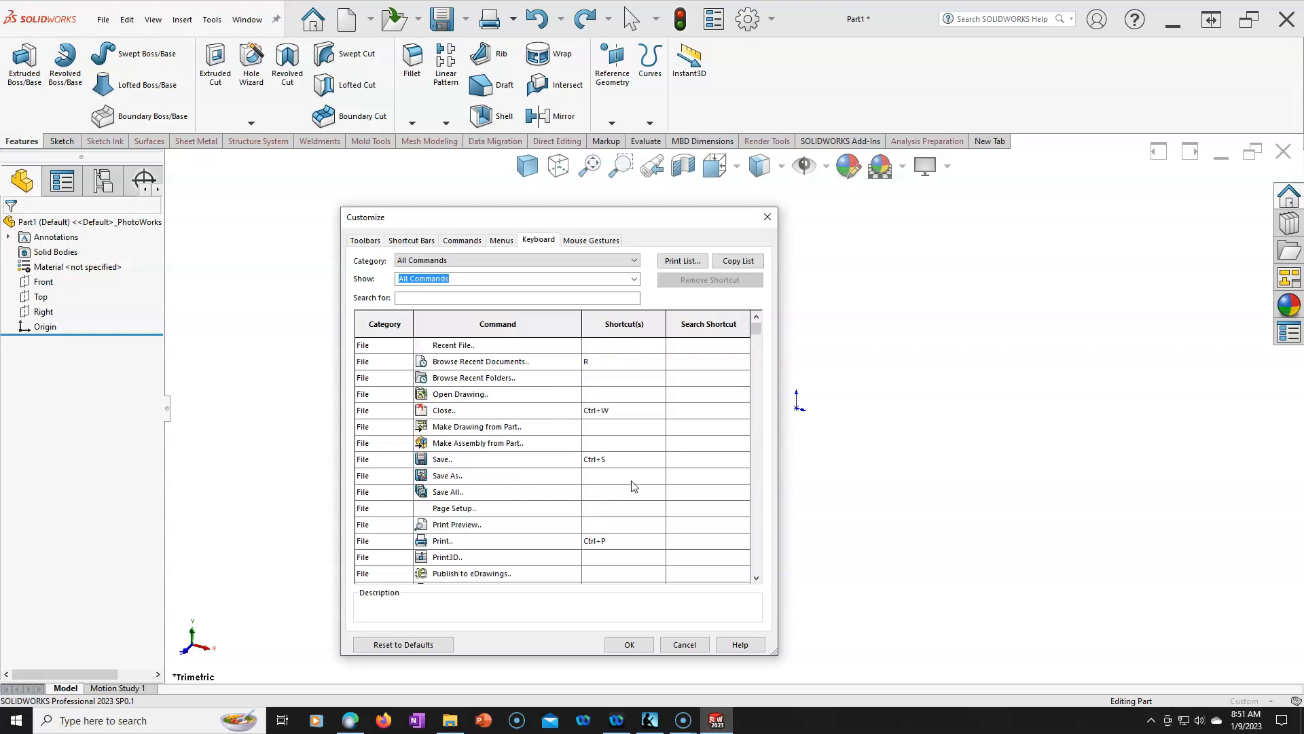
scroll(631, 485, up, 4)
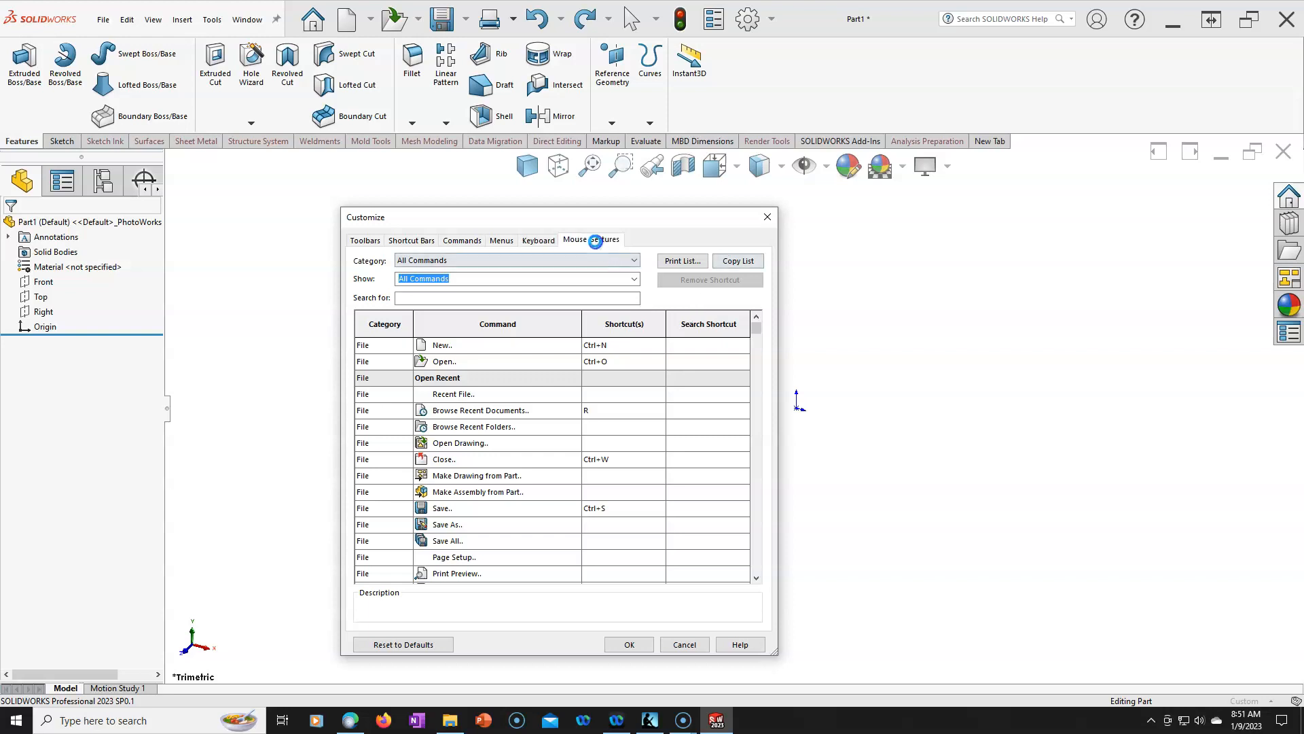
Enable mouse gestures and set the gesture guide to 12 gestures.
click(596, 243)
click(585, 261)
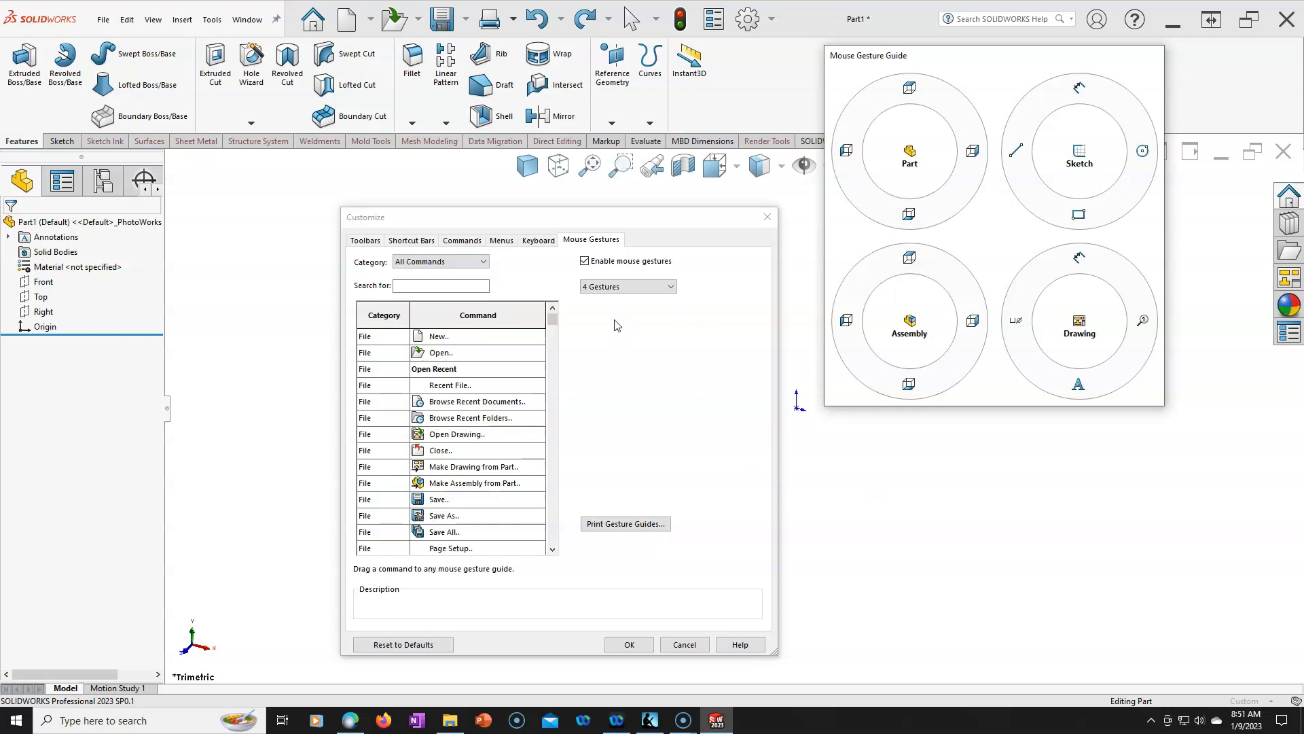
click(619, 288)
click(611, 343)
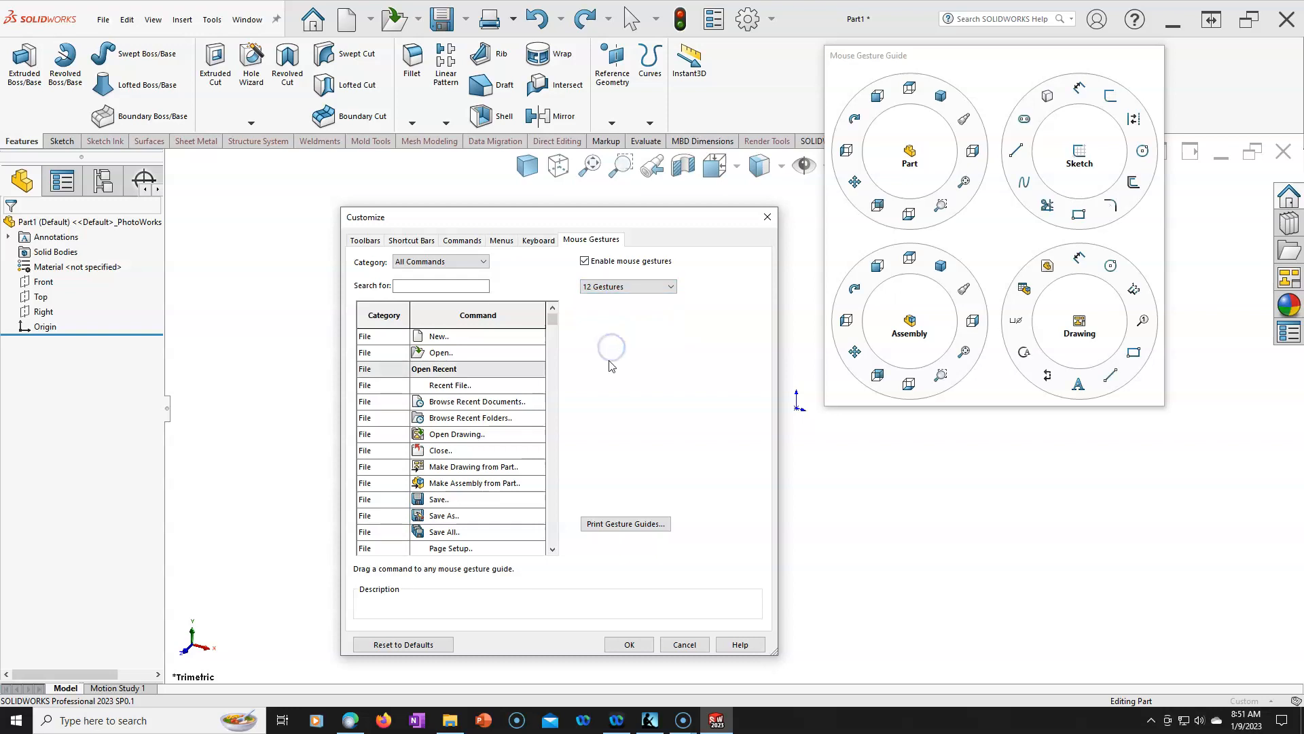
Disable mouse gestures and apply the interface customization.
click(584, 262)
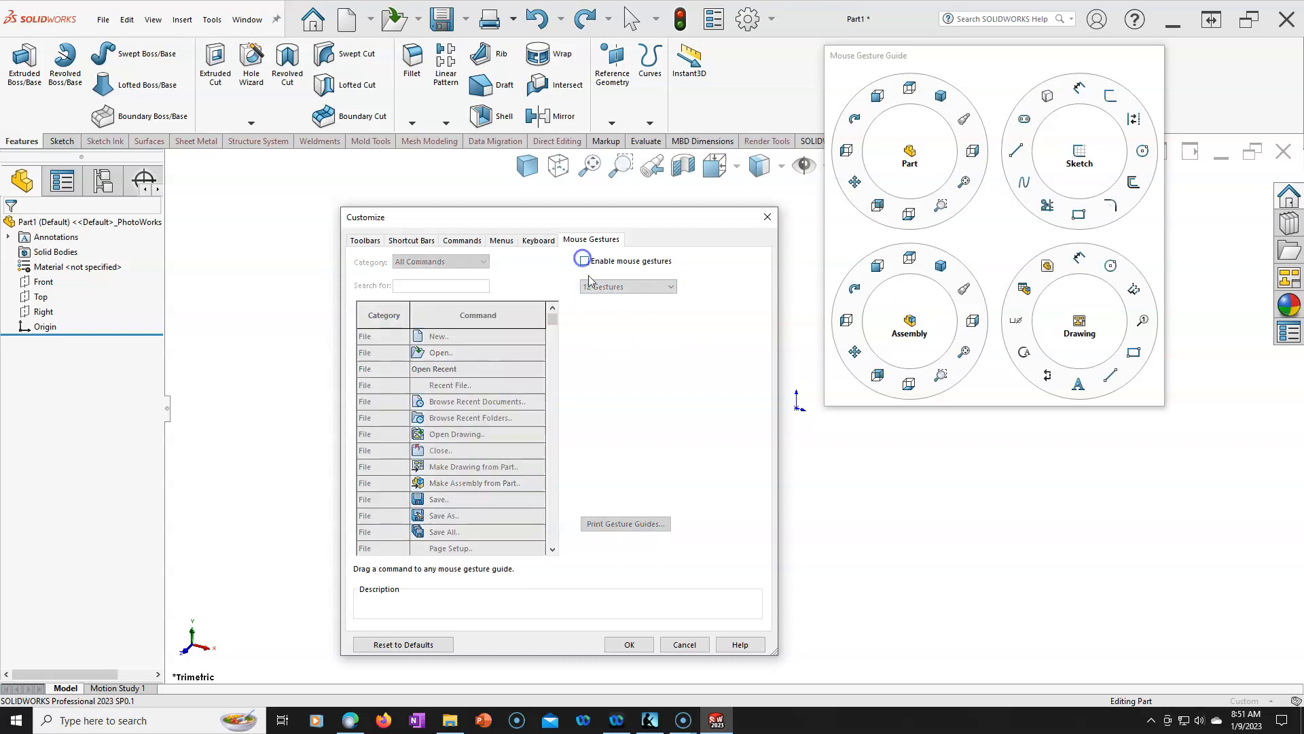
click(629, 645)
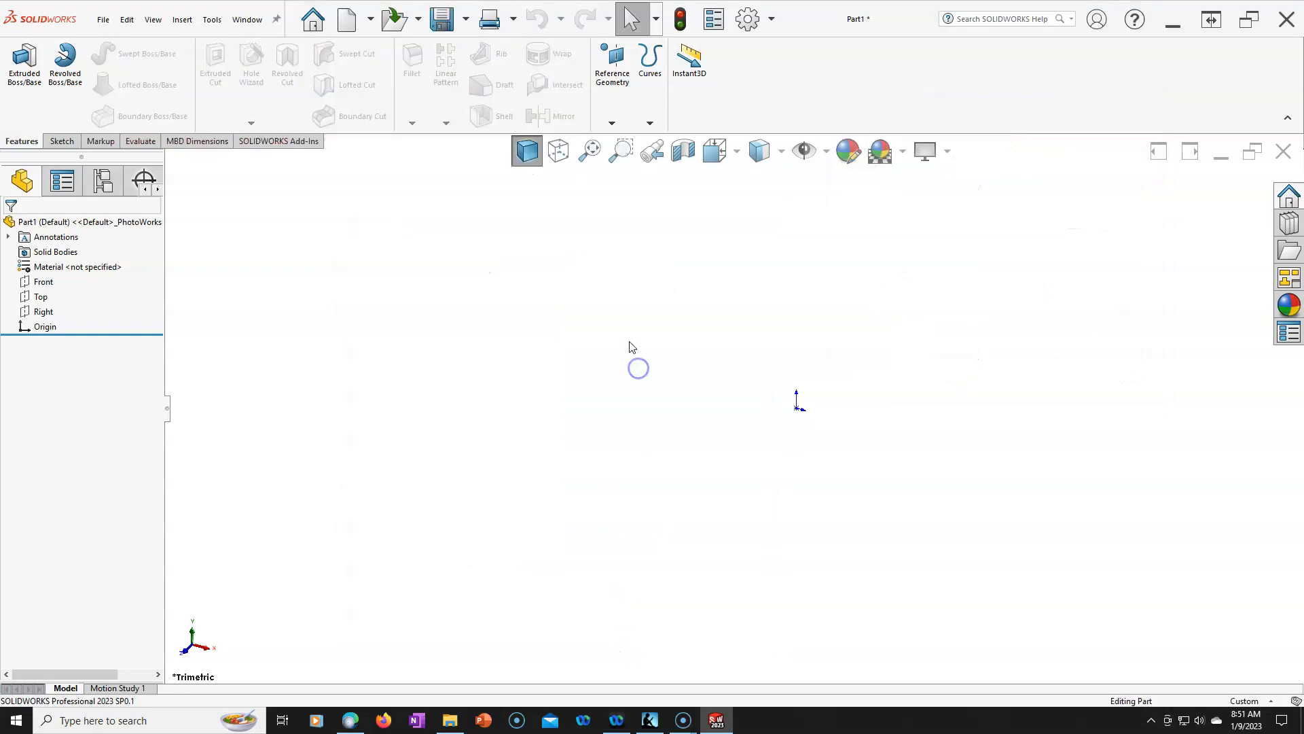
Reopen the interface customization and add the Shaded Sketch Contours command from the Sketch category to the Features tab of the CommandManager.
right_click(768, 80)
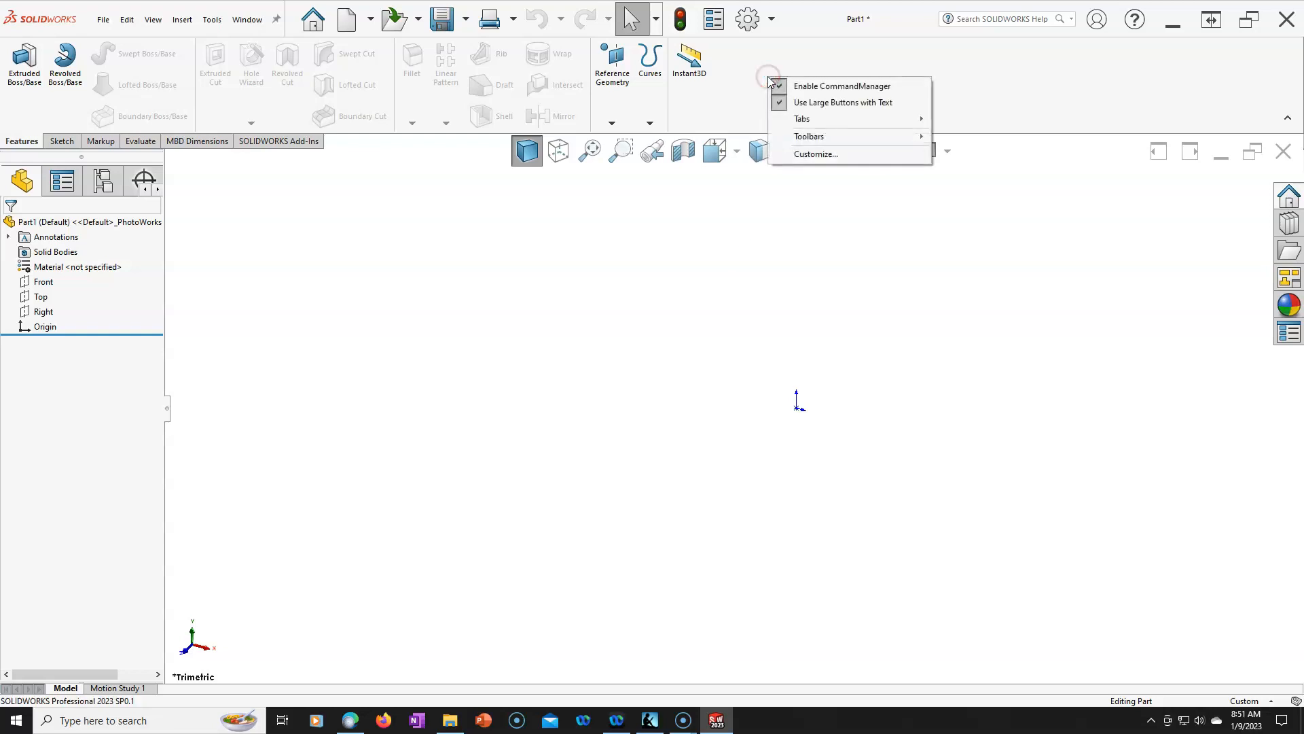
click(818, 151)
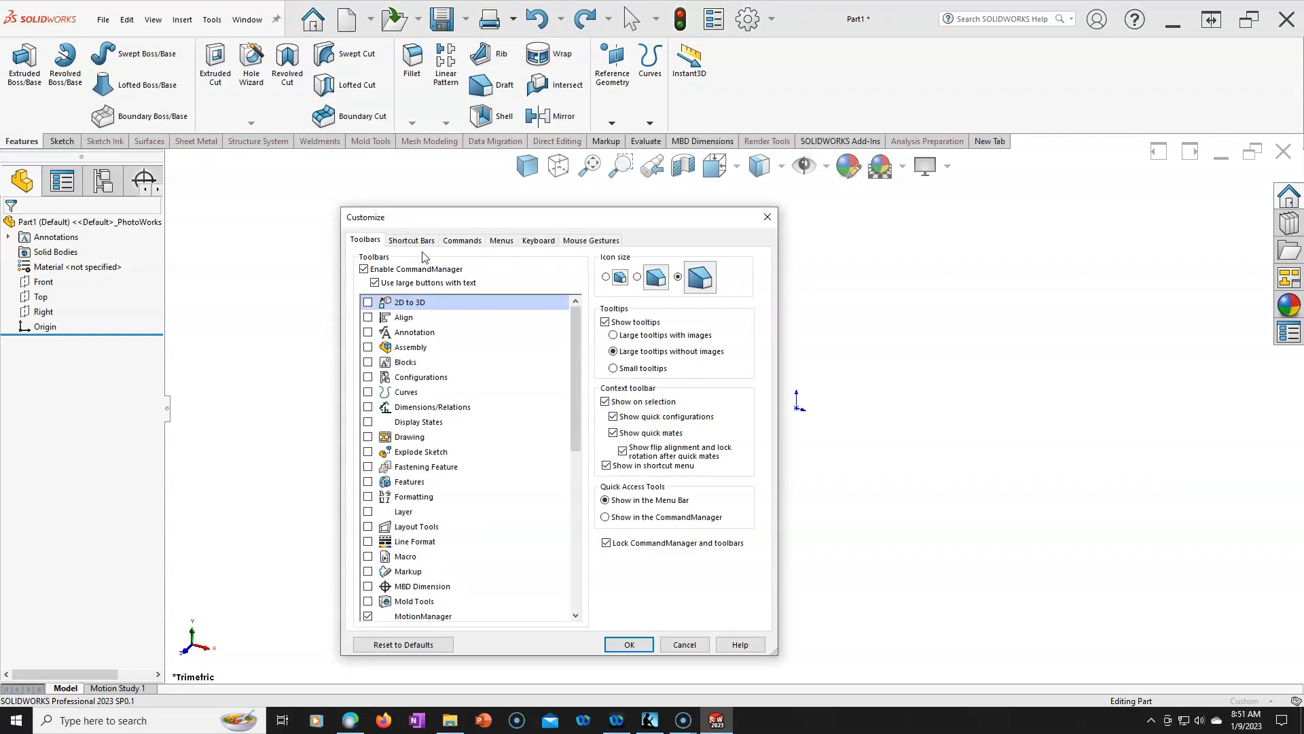
click(448, 242)
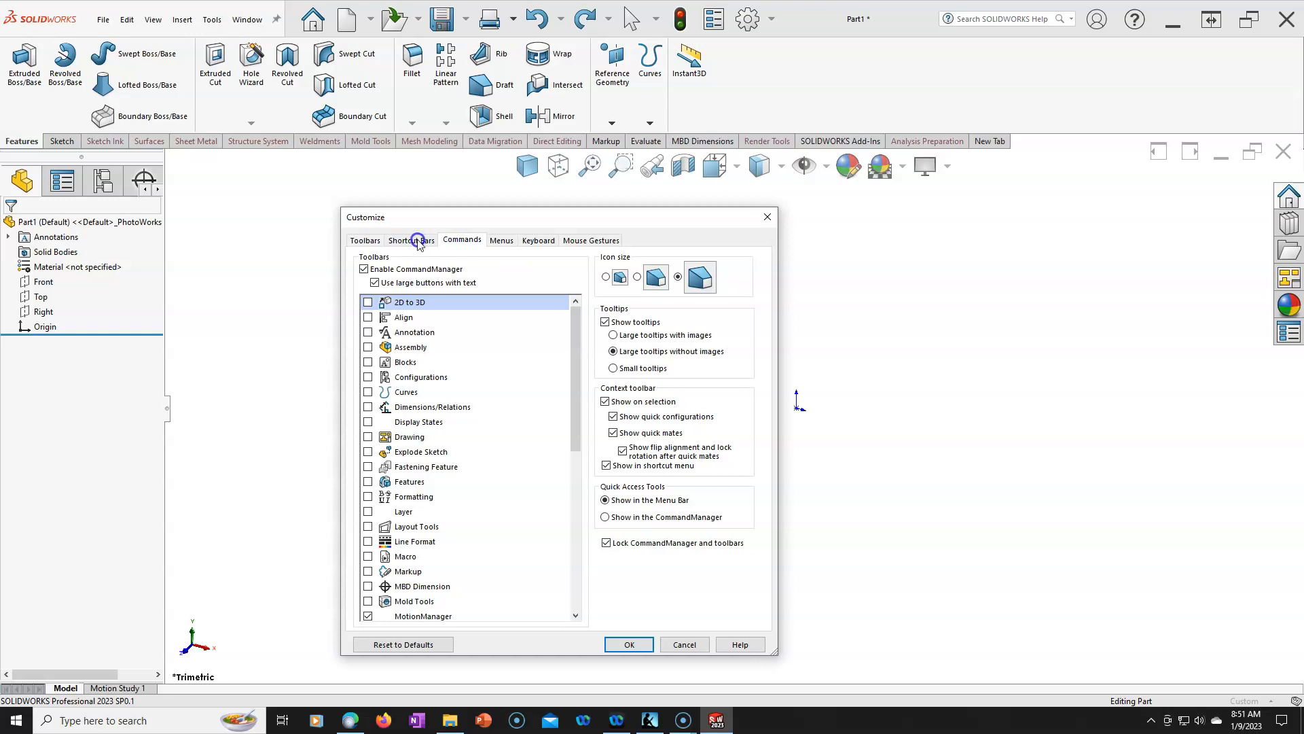
click(417, 240)
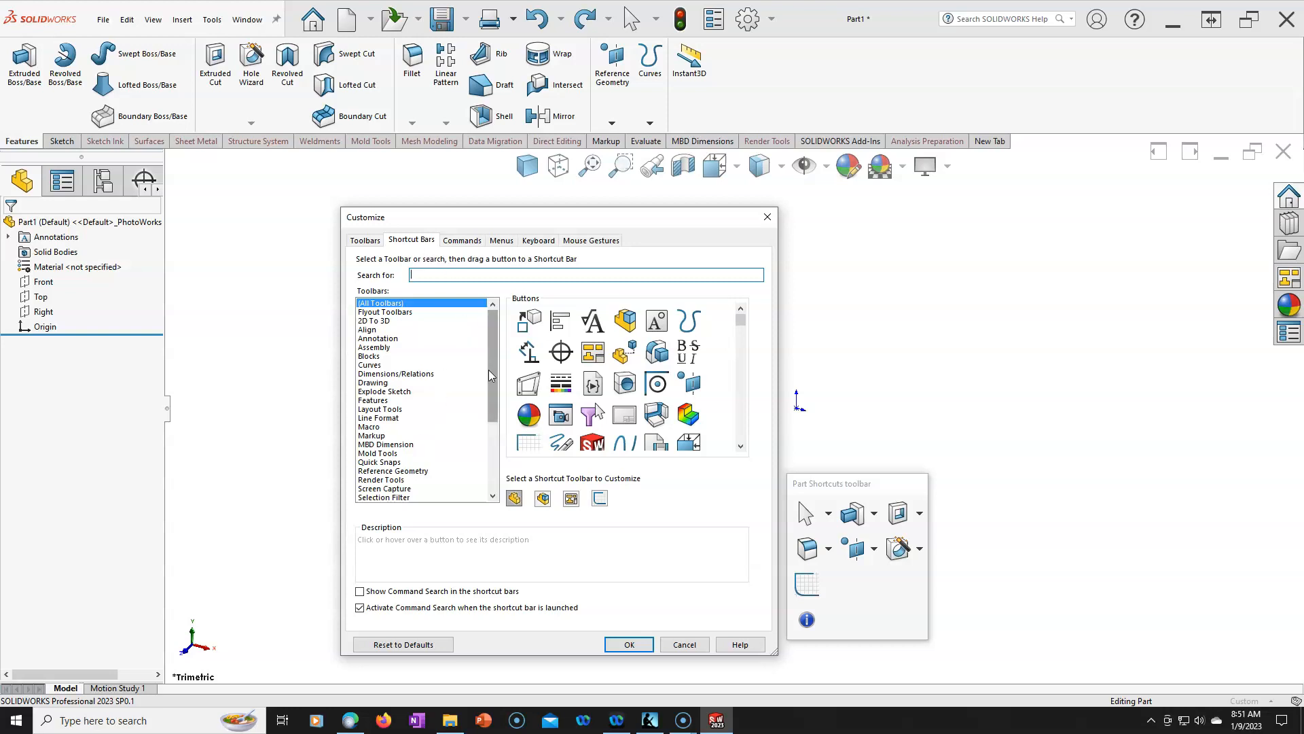
scroll(494, 373, down, 4)
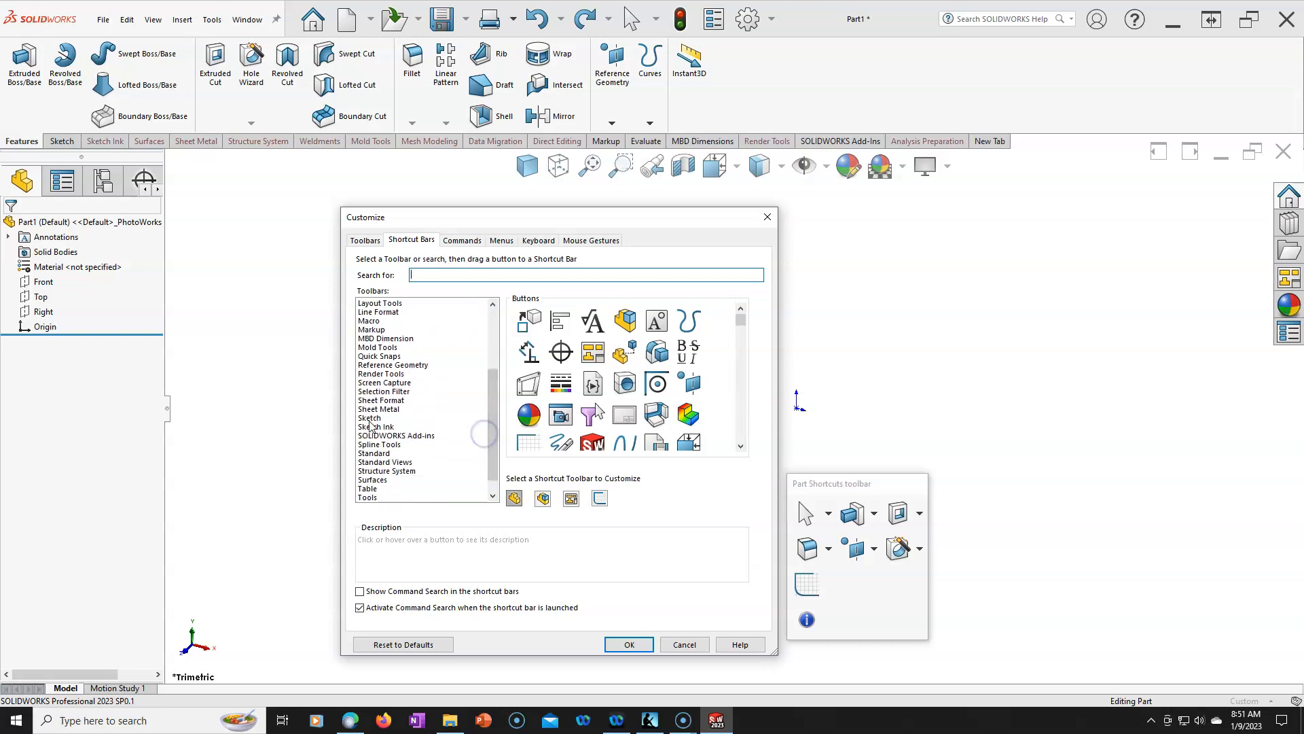
click(418, 418)
mouse_move(594, 364)
mouse_down()
mouse_move(687, 219)
mouse_move(734, 81)
mouse_up()
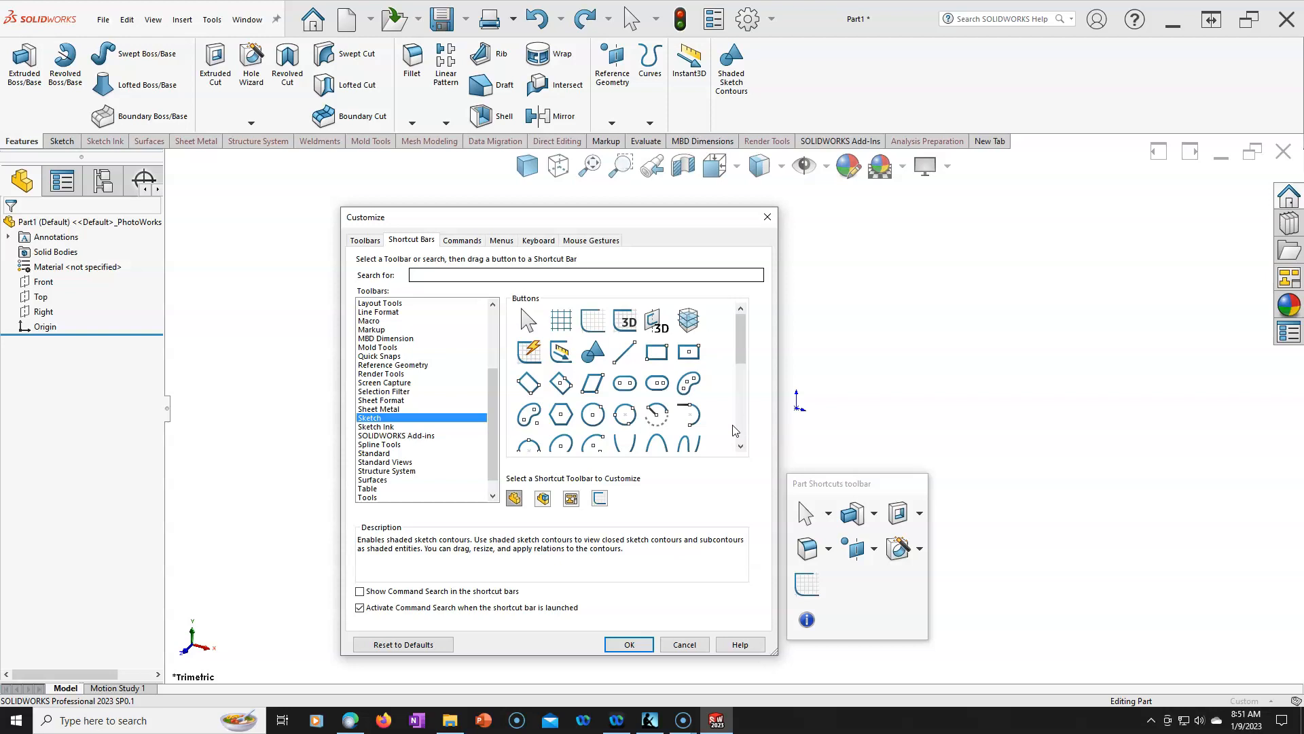
click(629, 644)
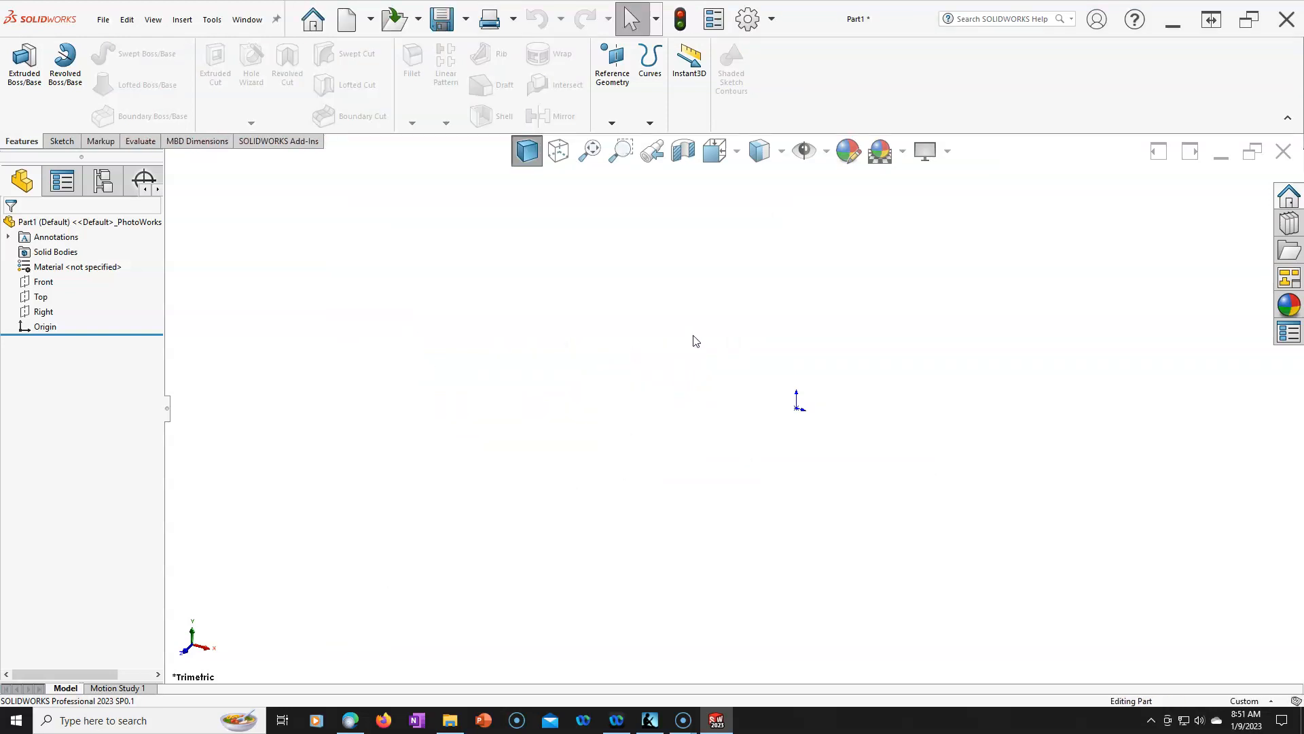
Save the part as a part template (*.prtdot) named Part Metric in the SOLIDWORKS 2023 templates folder.
click(102, 23)
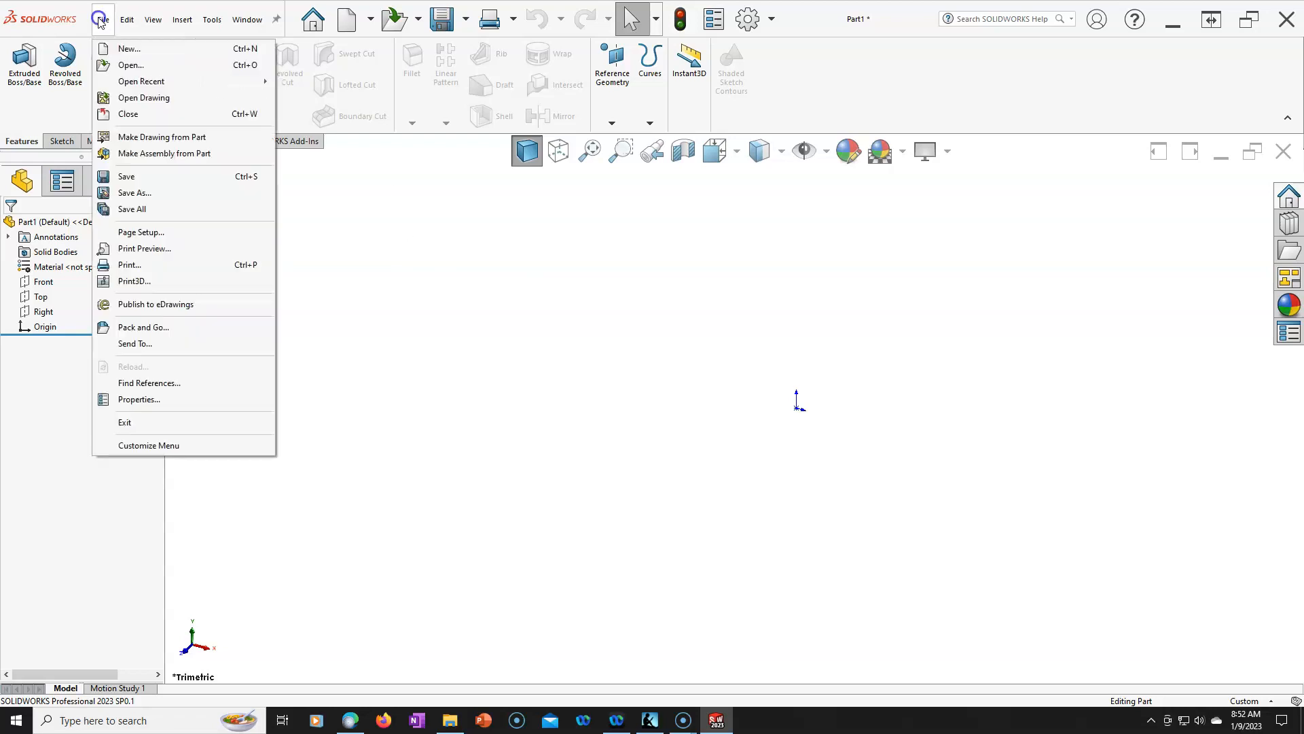
click(136, 193)
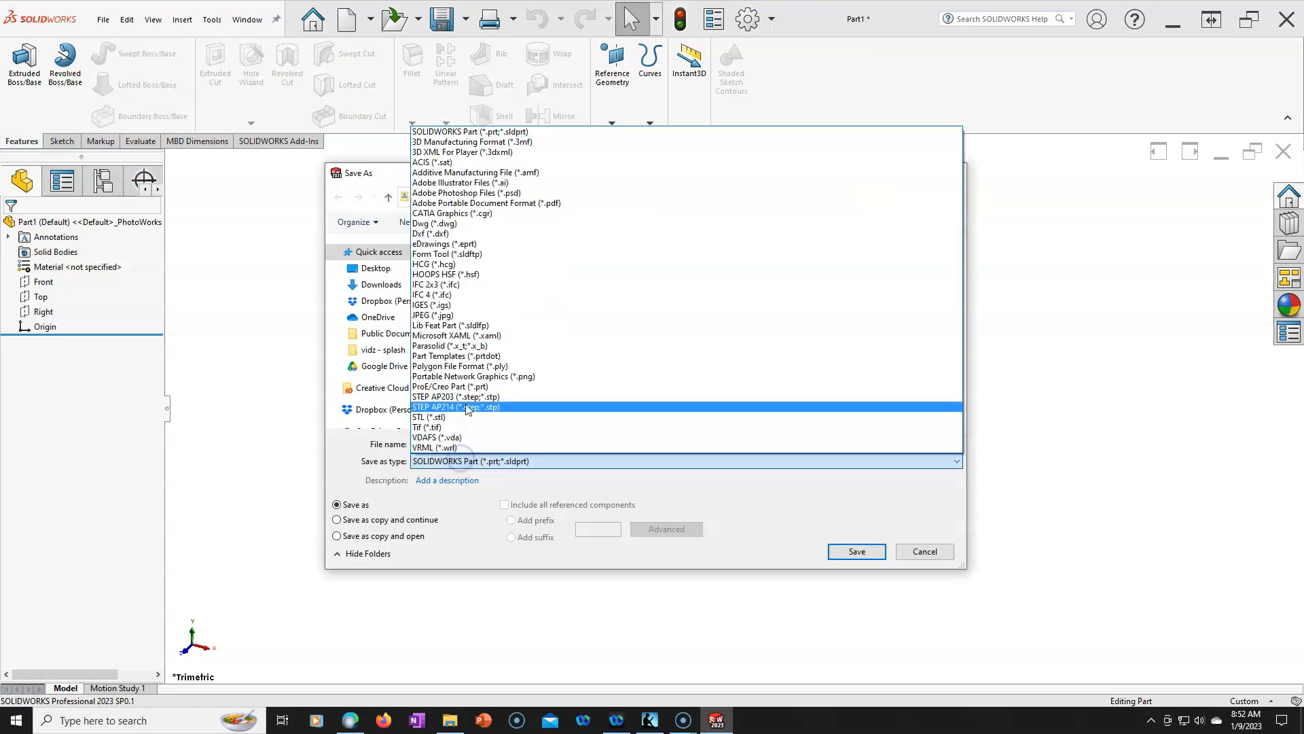
click(474, 358)
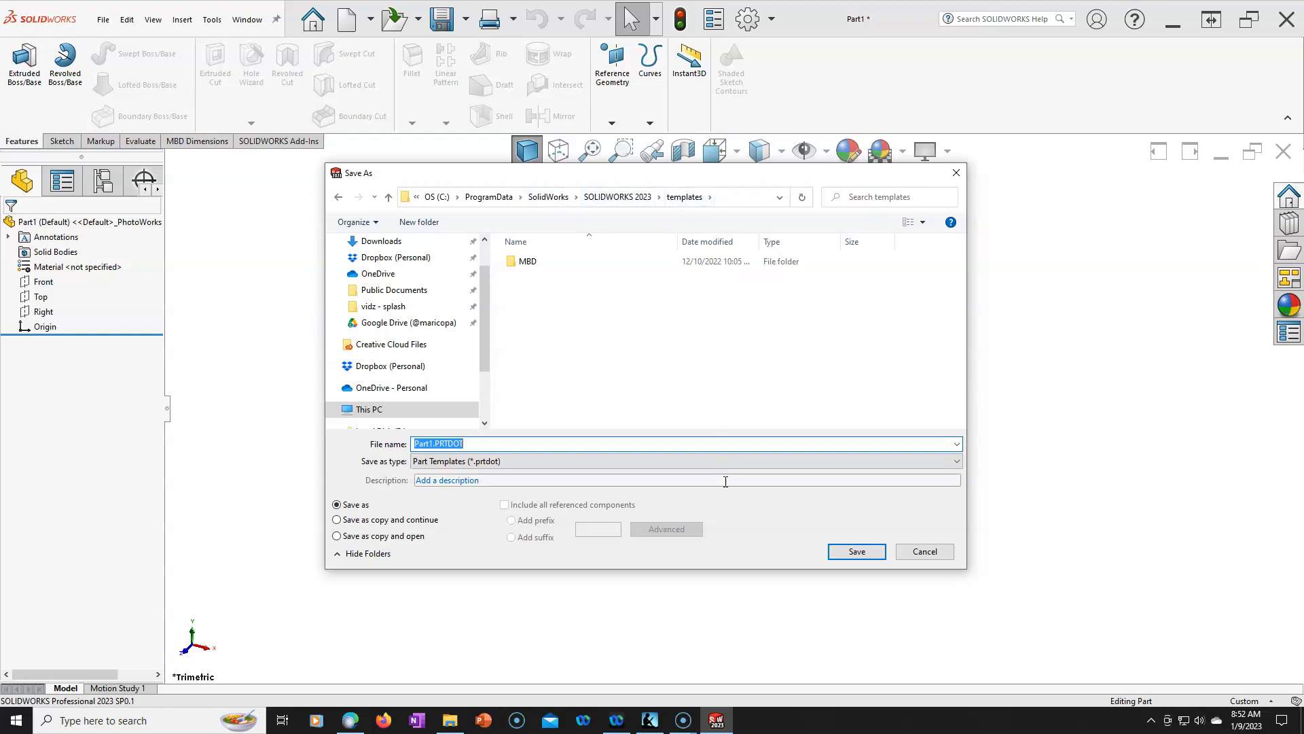
click(434, 443)
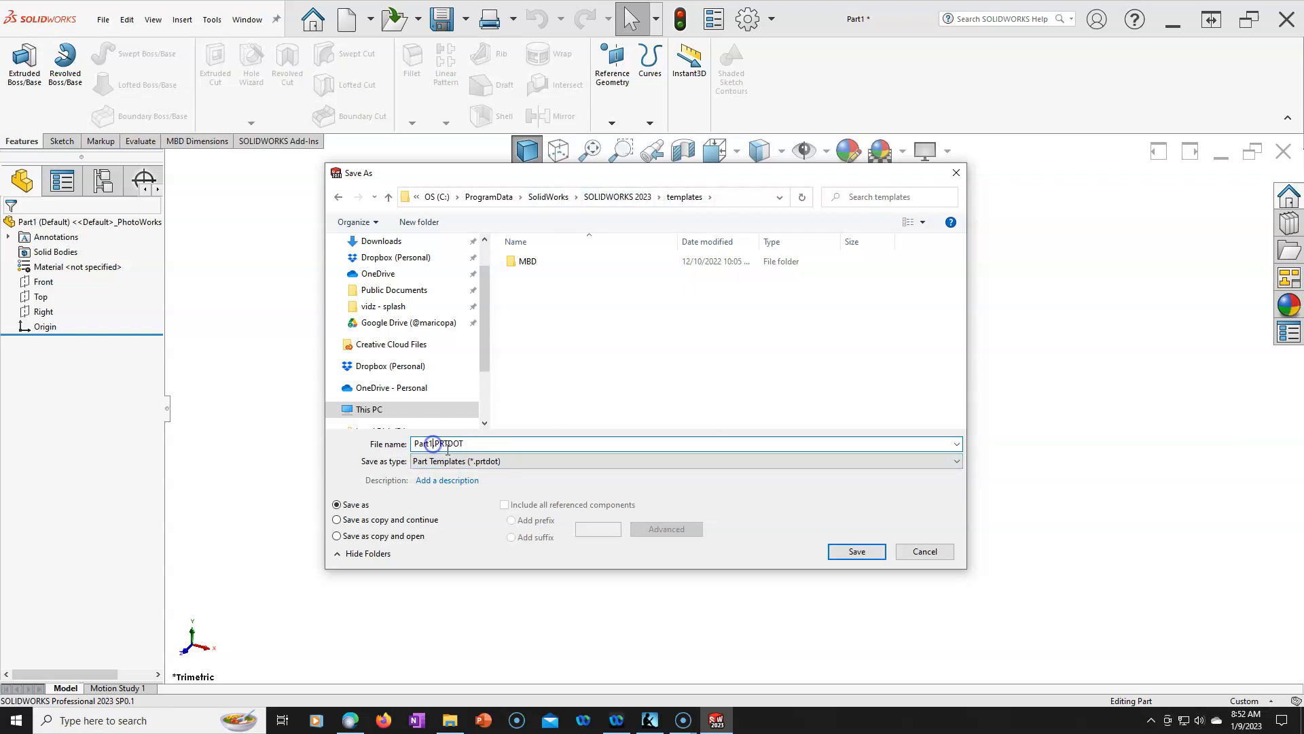
key(BackSpace)
text(Metric)
click(853, 549)
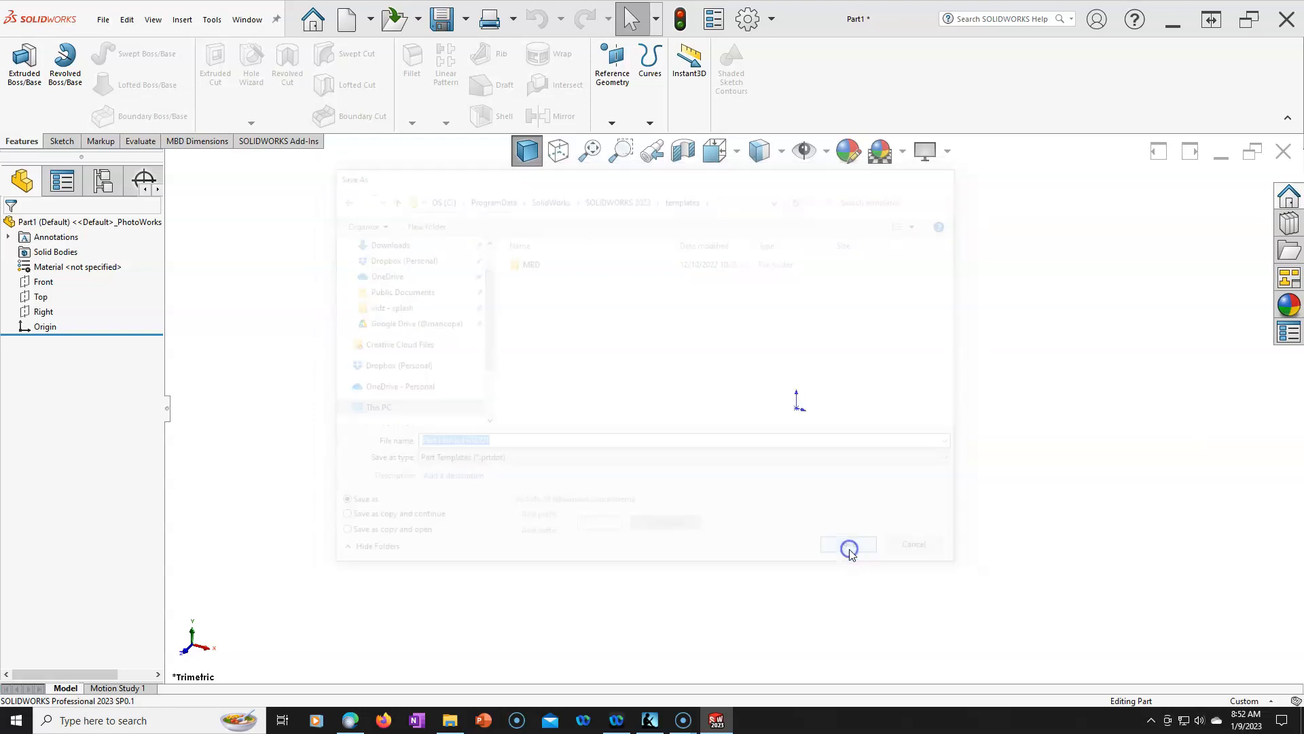
Edit the document units, setting the basic length unit to inches with three decimal places (.123).
click(1256, 702)
click(1227, 683)
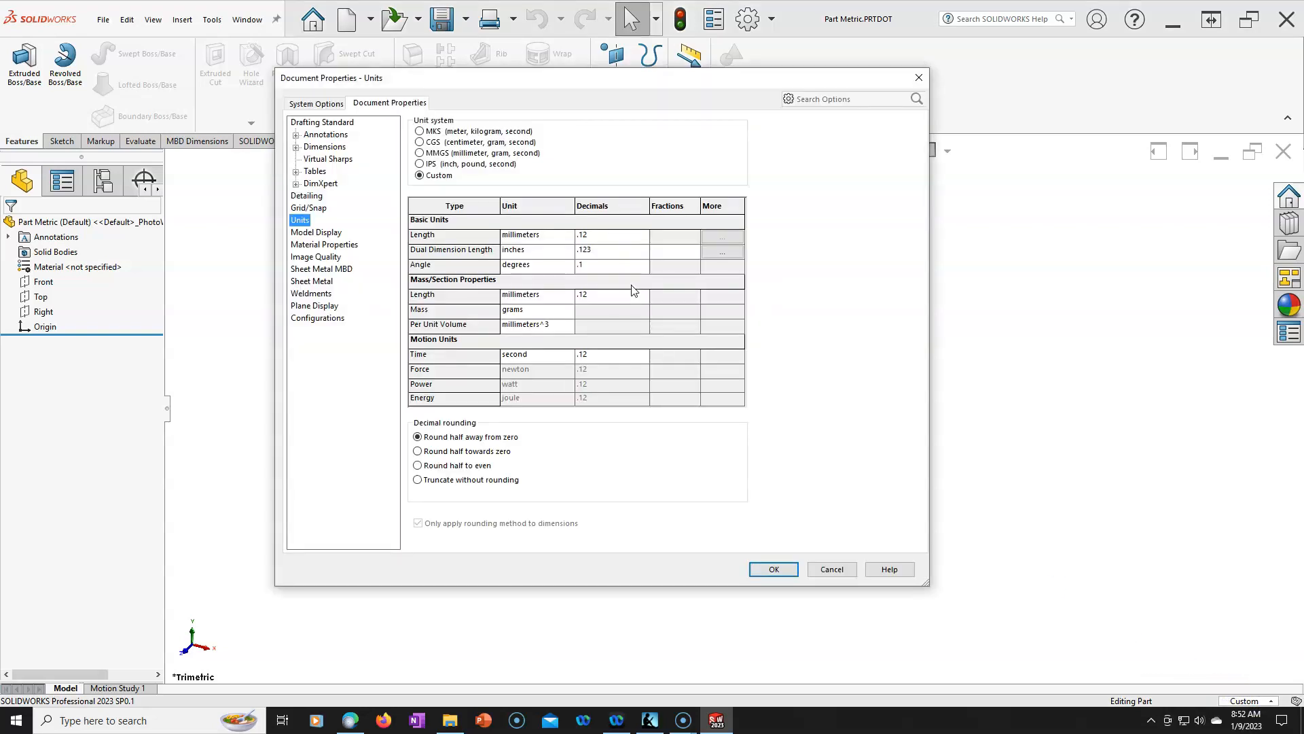
click(540, 237)
click(567, 235)
click(514, 293)
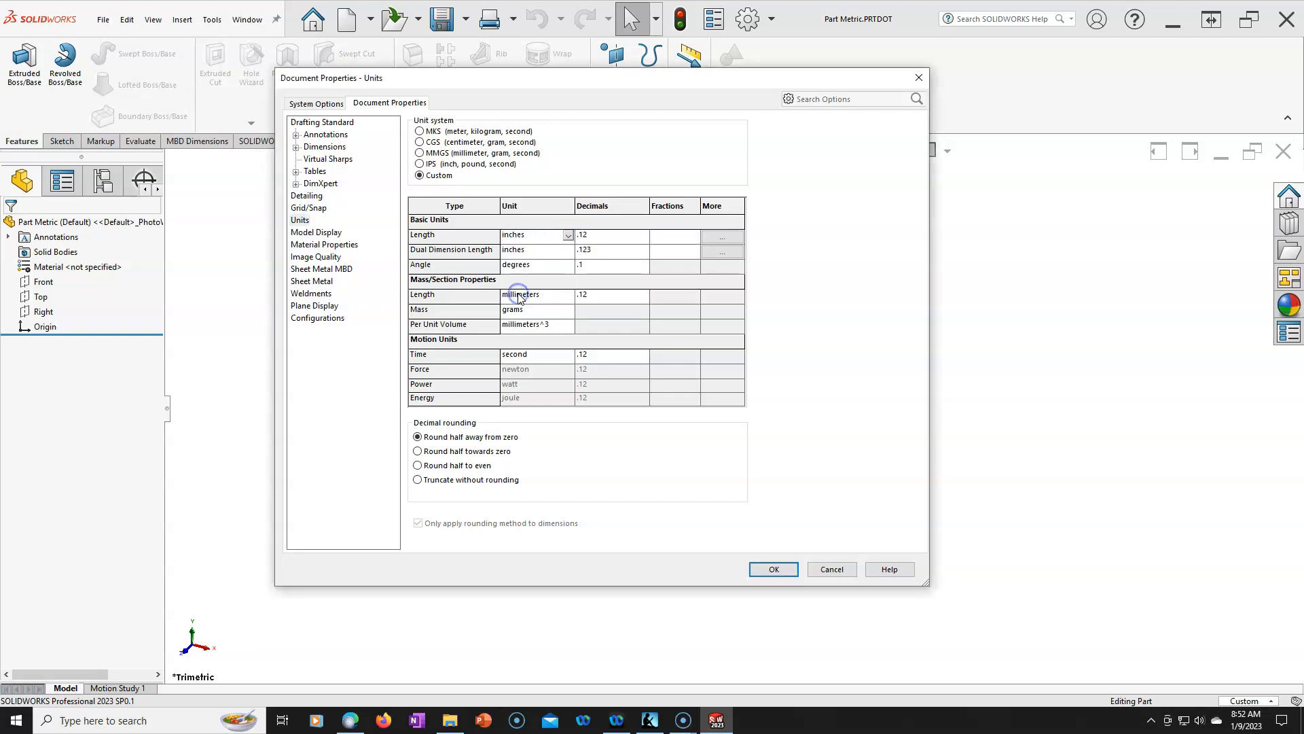
click(588, 236)
click(643, 236)
click(605, 261)
Set the dual dimension length to millimeters with two decimal places (.12) and apply the document units.
click(543, 250)
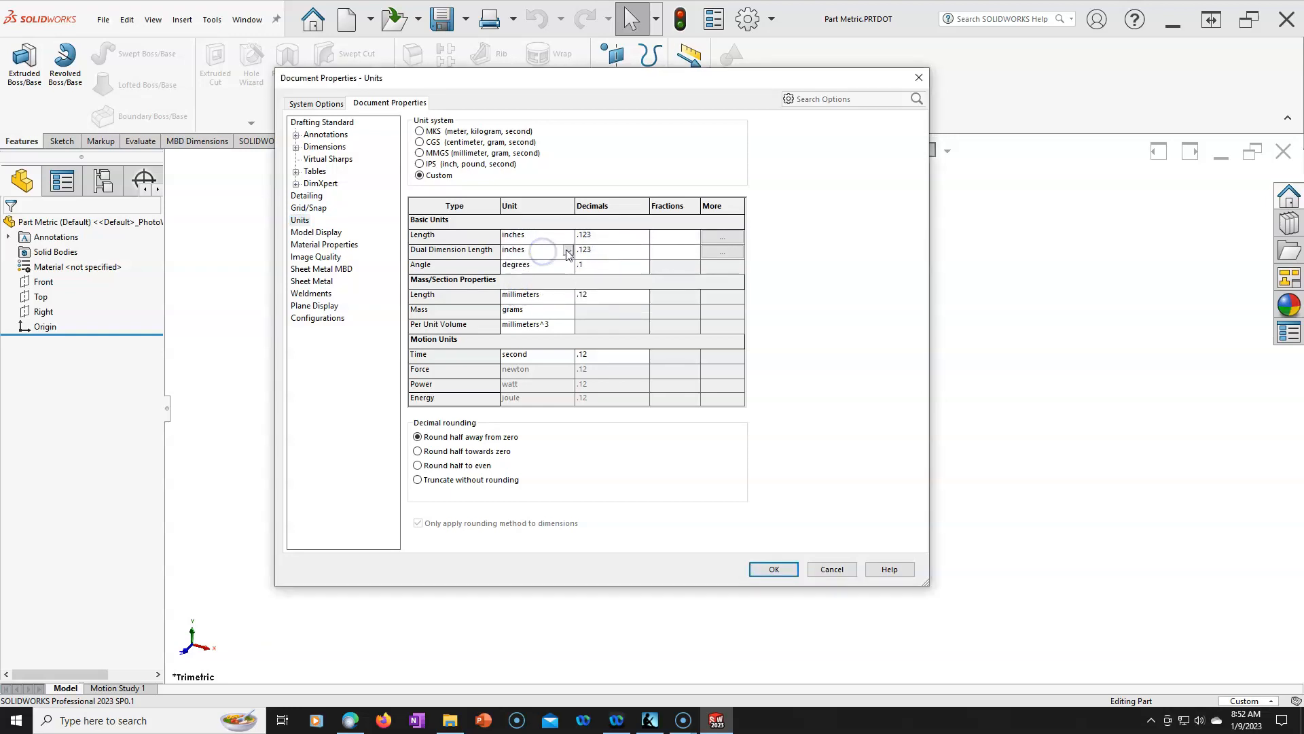
click(567, 250)
scroll(529, 286, up, 1)
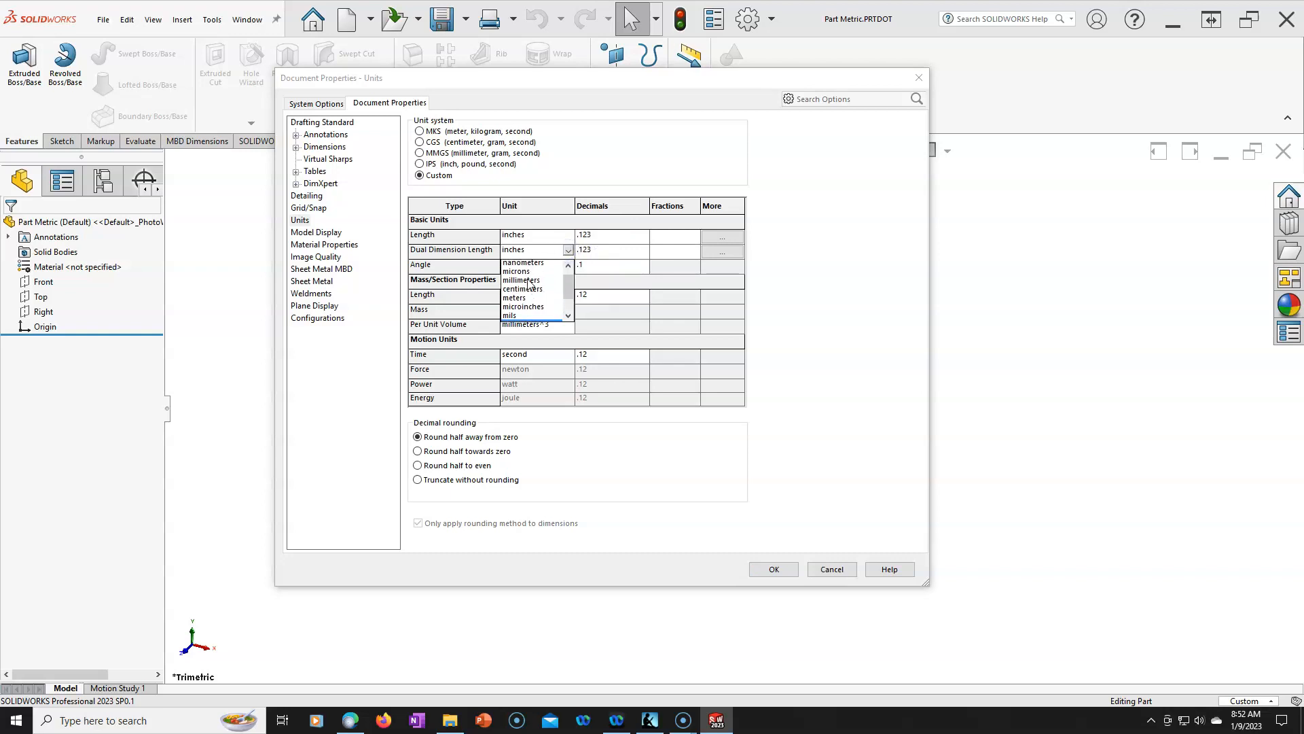
click(529, 282)
click(593, 250)
click(643, 250)
click(597, 267)
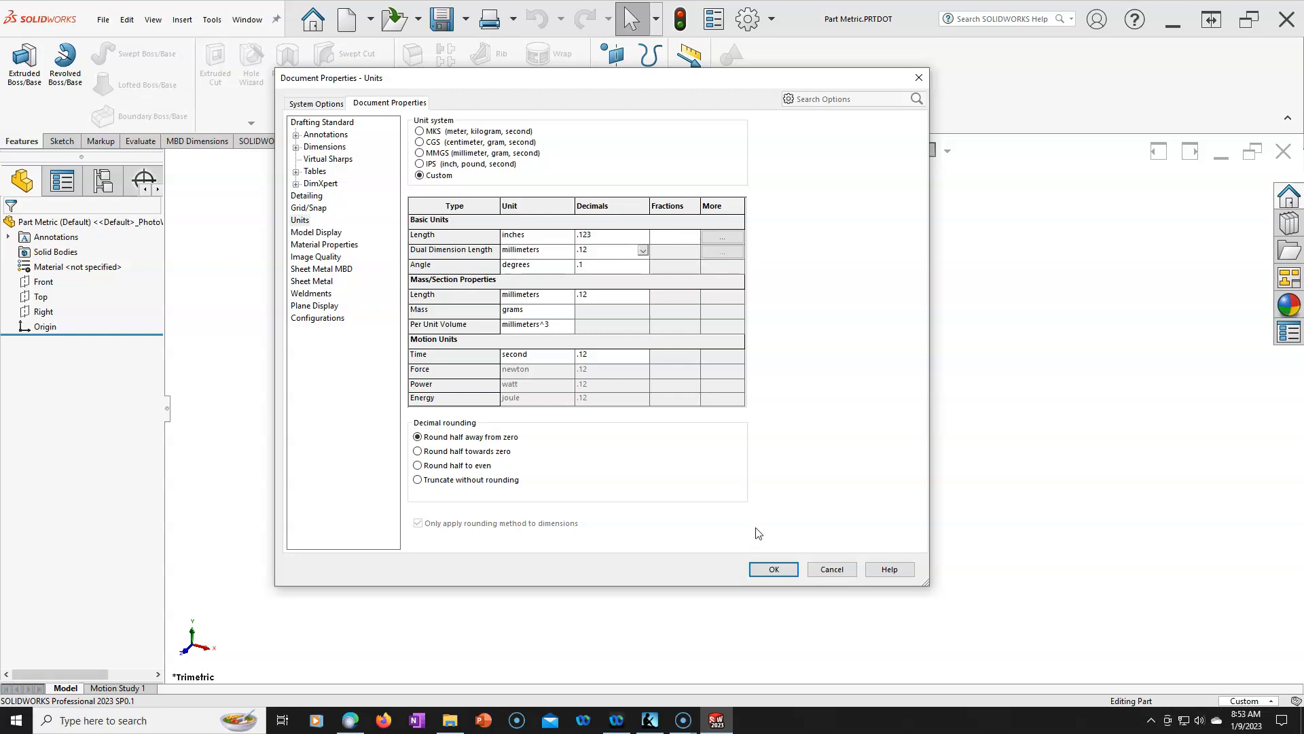
click(772, 570)
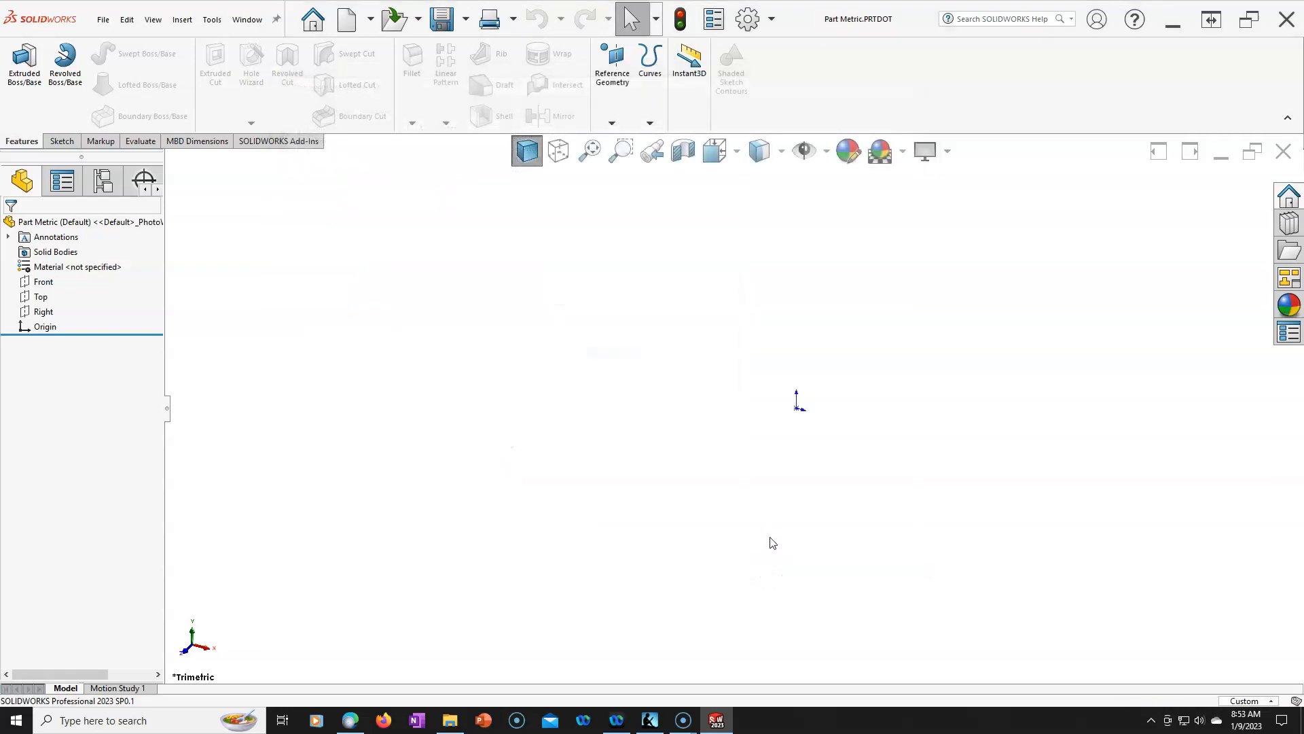
Save the document as another part template (*.prtdot) named Part Inch in the same templates folder.
click(103, 19)
click(134, 193)
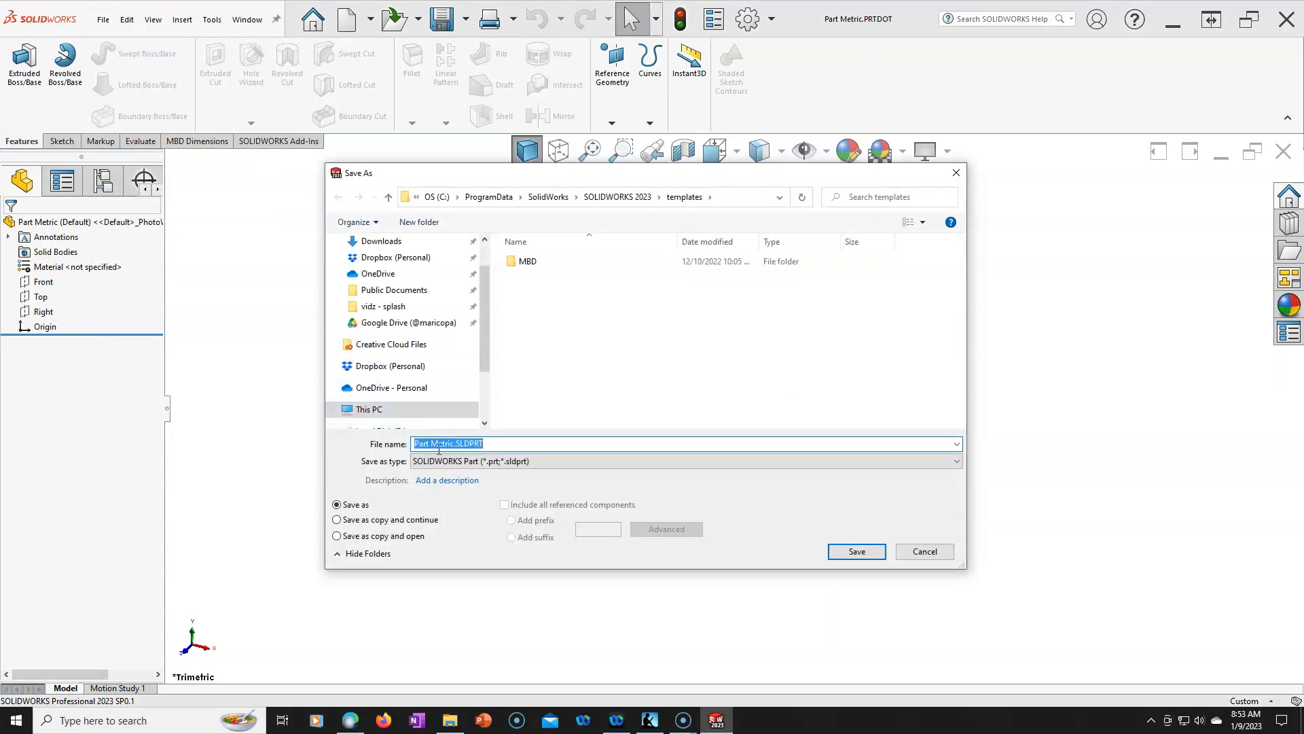
click(504, 462)
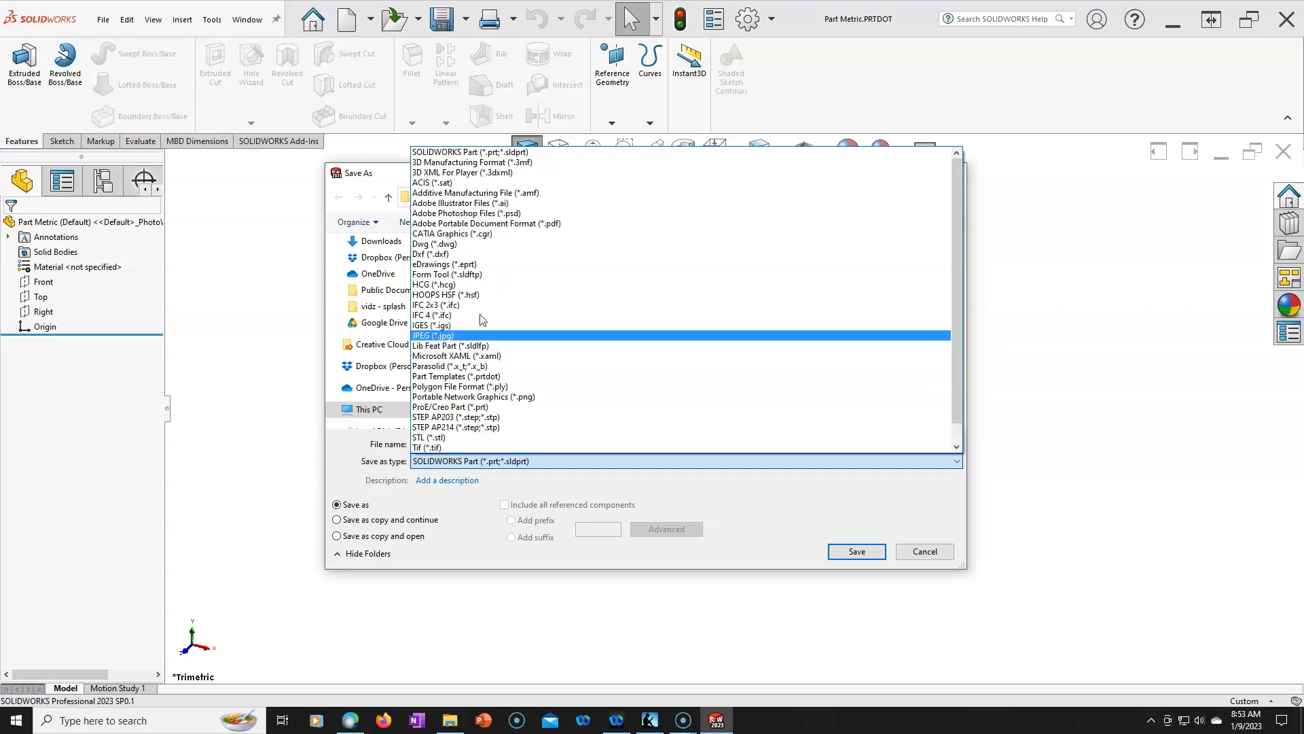
click(475, 375)
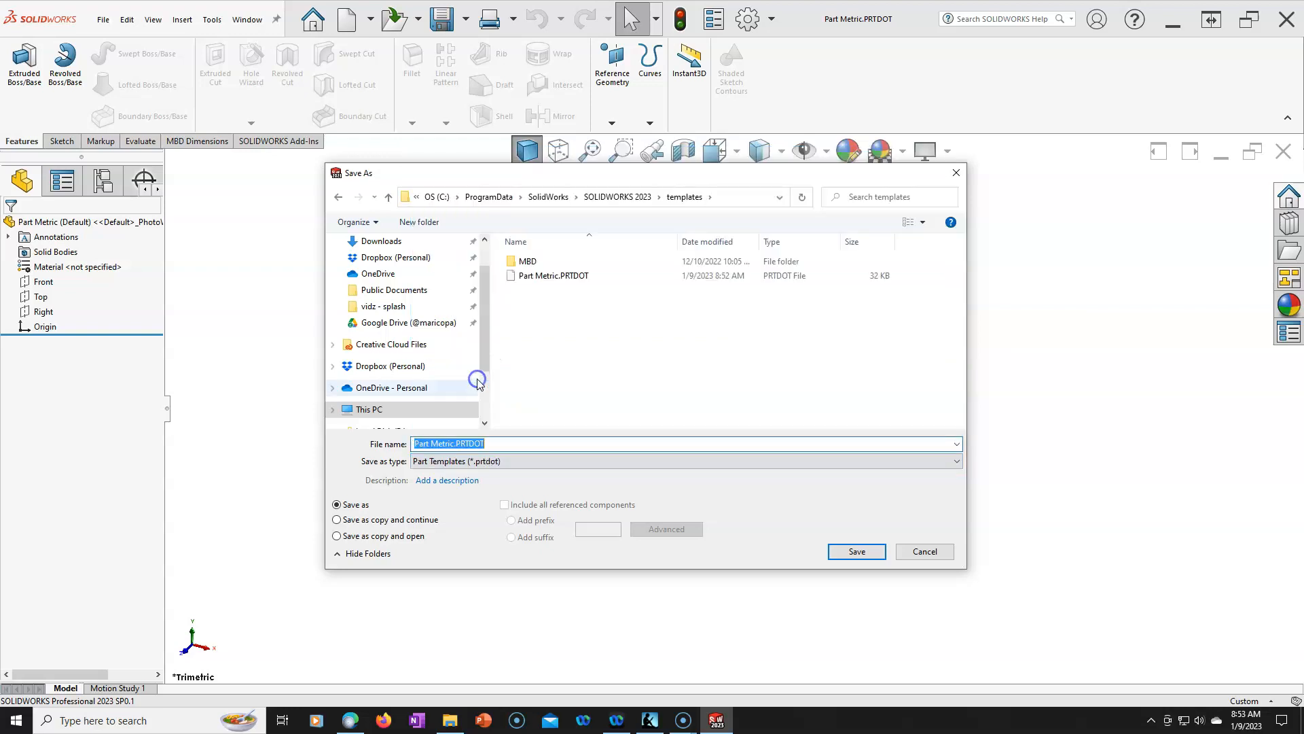
click(448, 444)
key(BackSpace)
key(BackSpace)
key(BackSpace)
key(BackSpace)
key(BackSpace)
key(BackSpace)
text(Inch)
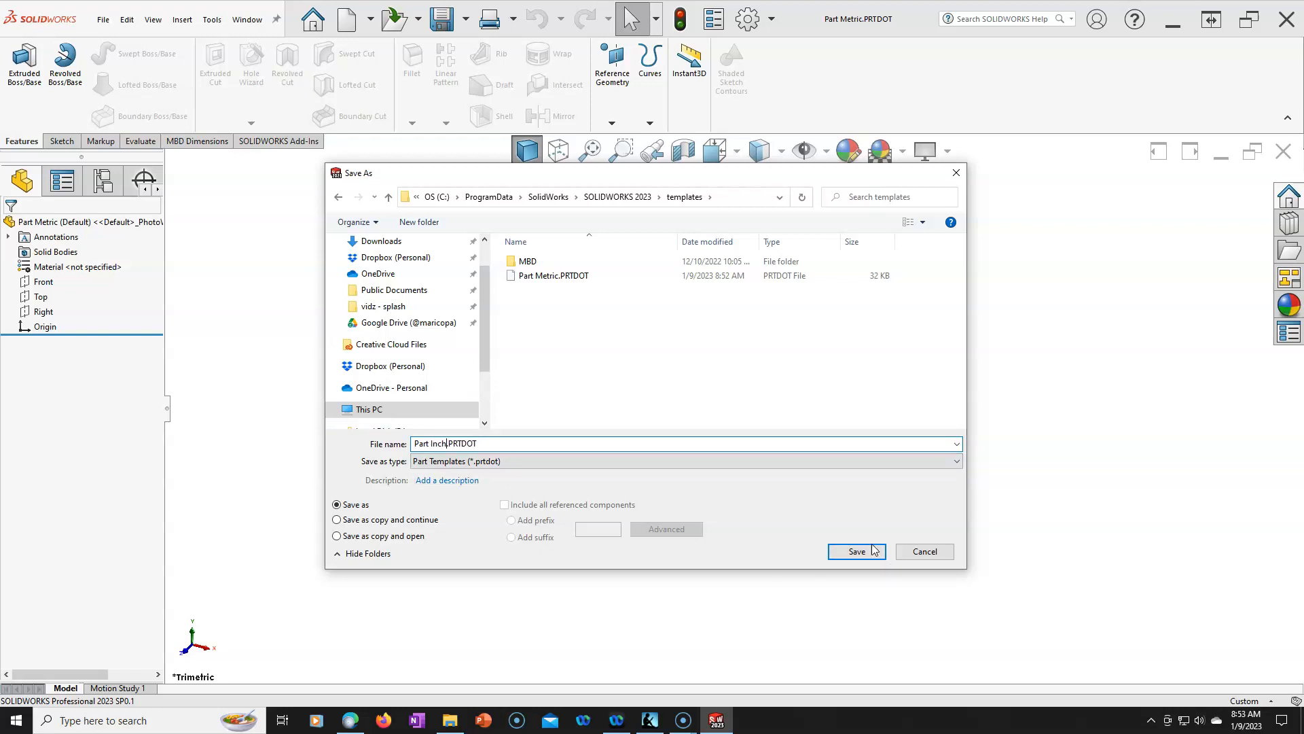
click(849, 551)
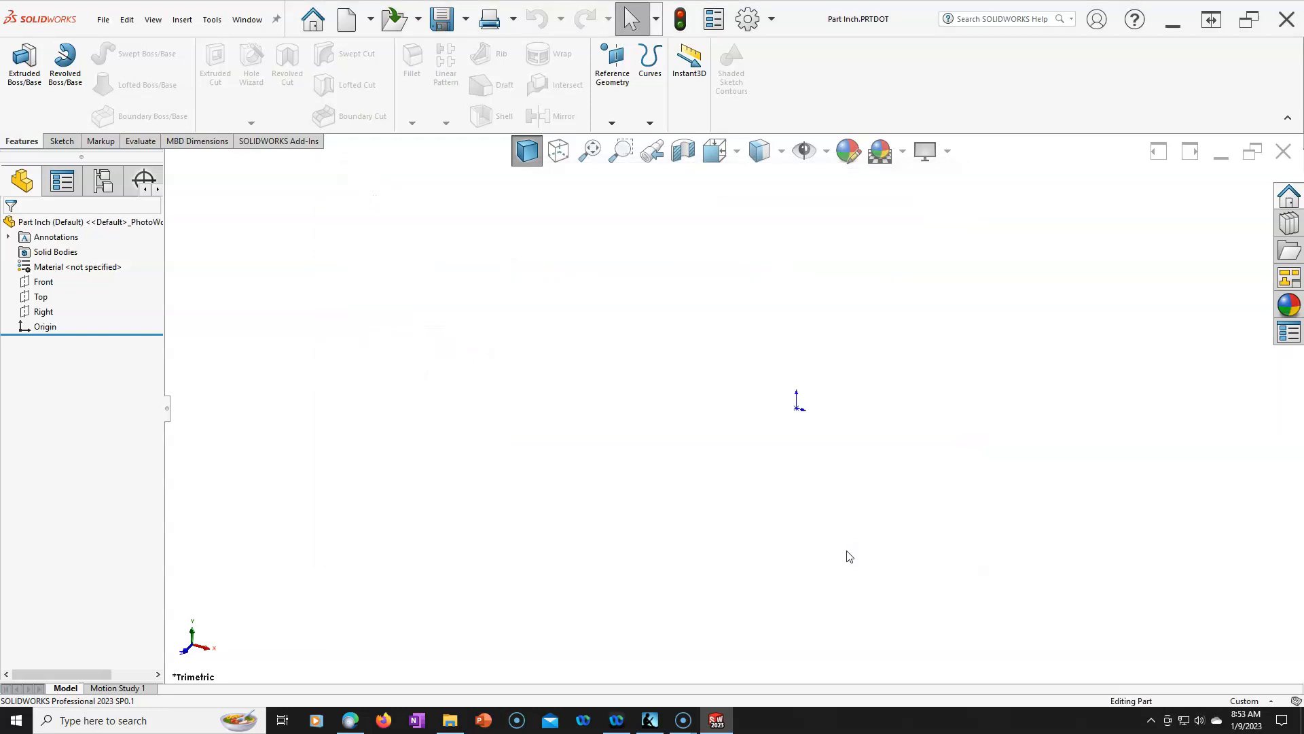
Close the template document and create a new part from the Part Inch template.
click(1283, 151)
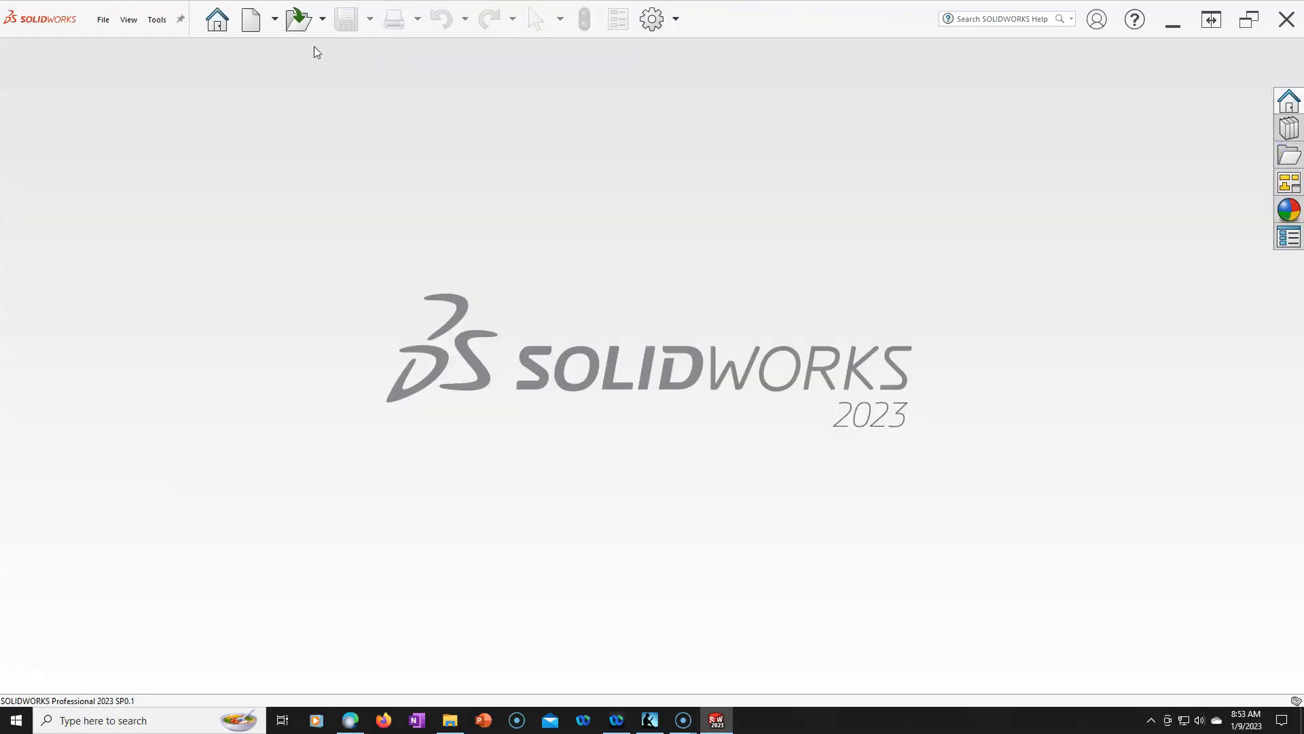
click(256, 27)
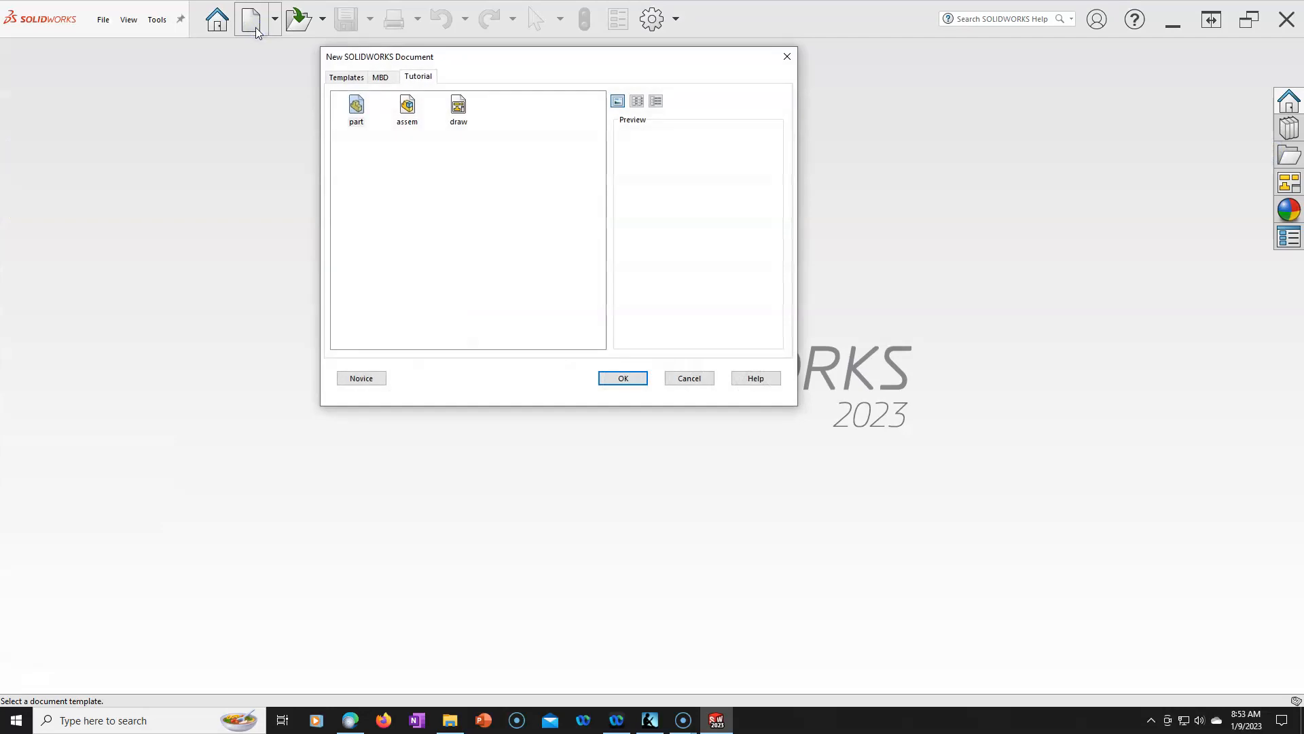
click(337, 77)
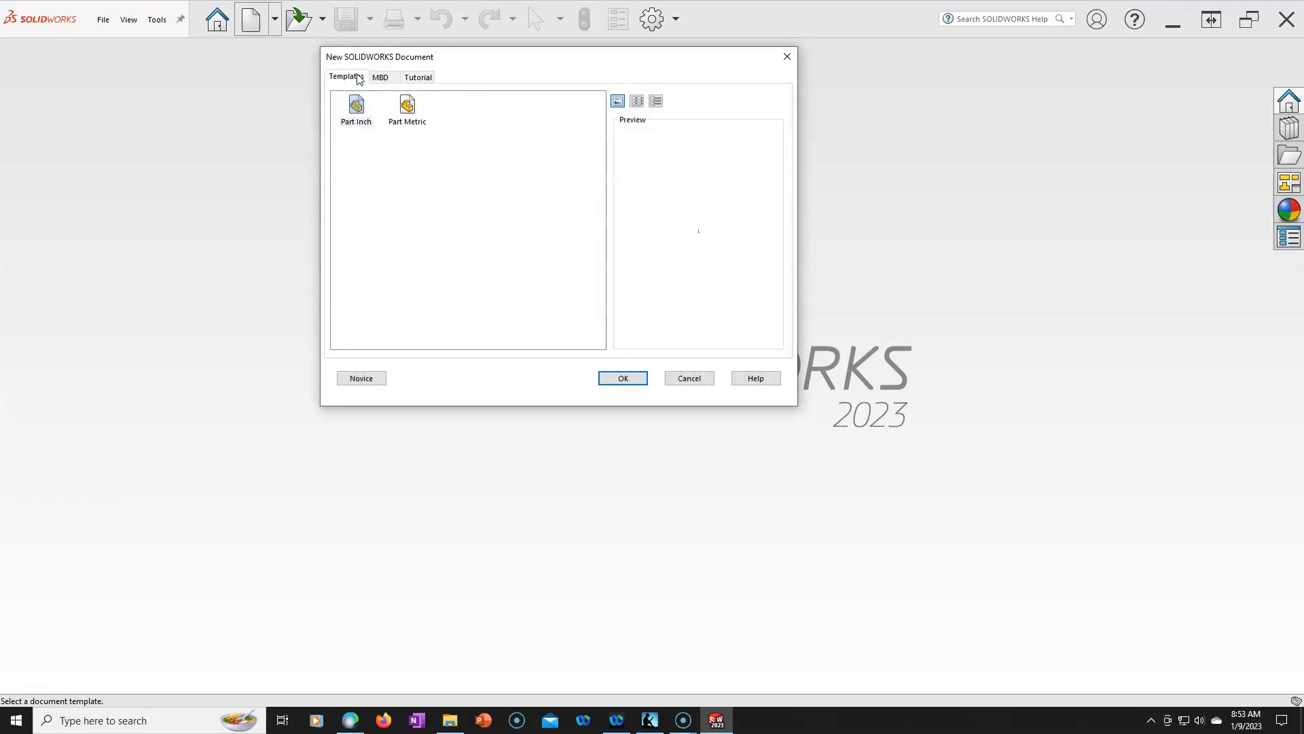
click(623, 376)
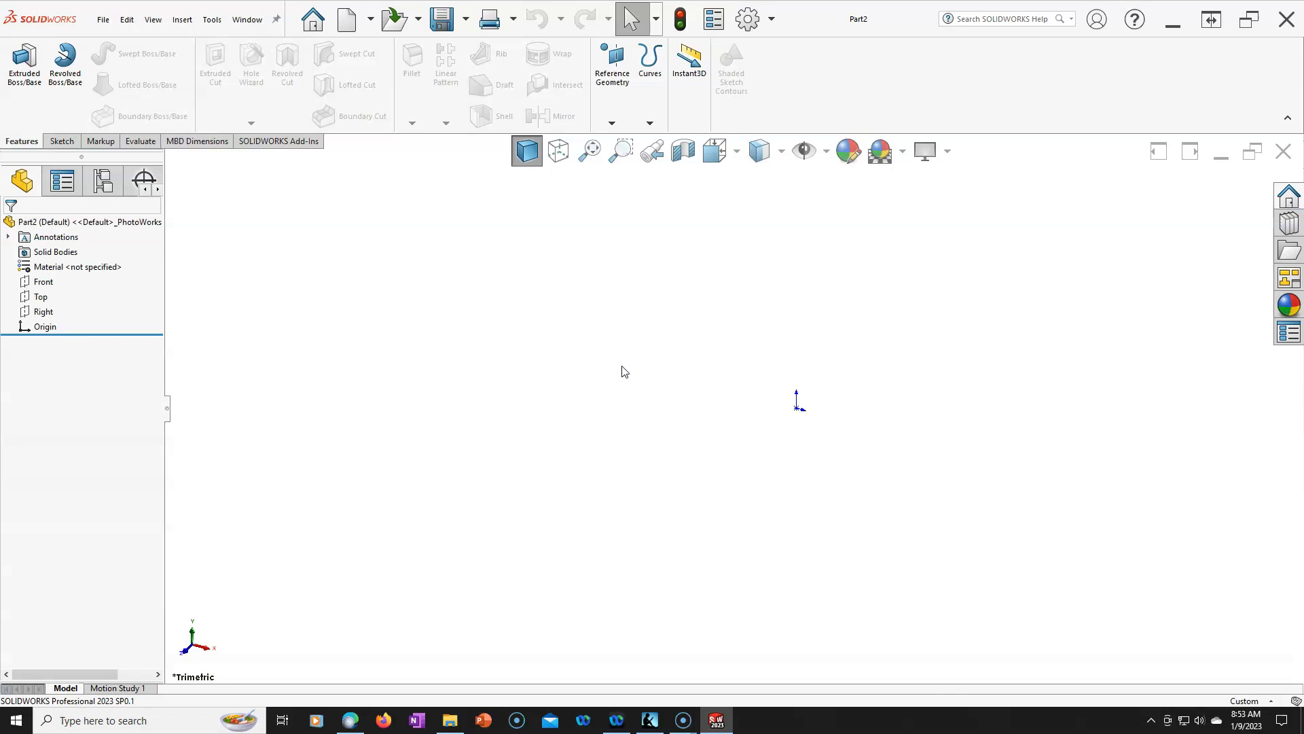
Check the new part's unit system and widen the FeatureManager design tree.
click(1270, 705)
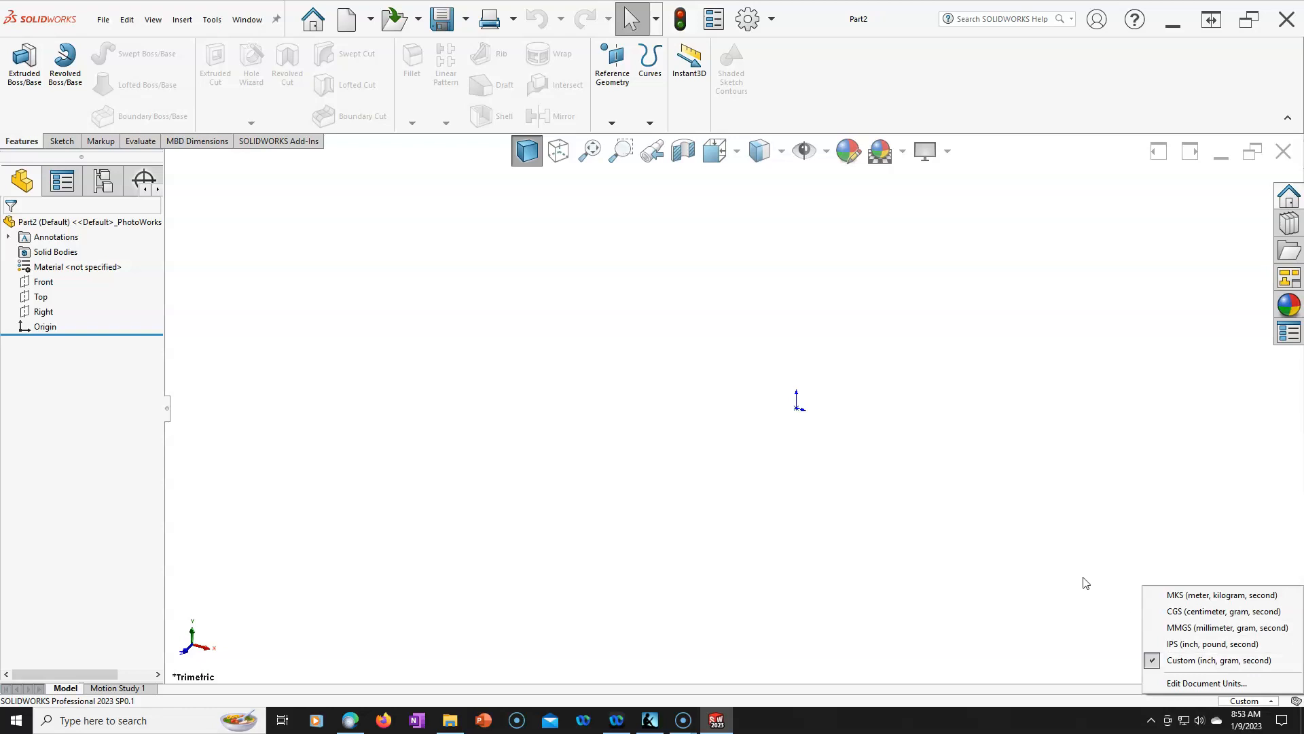
click(973, 519)
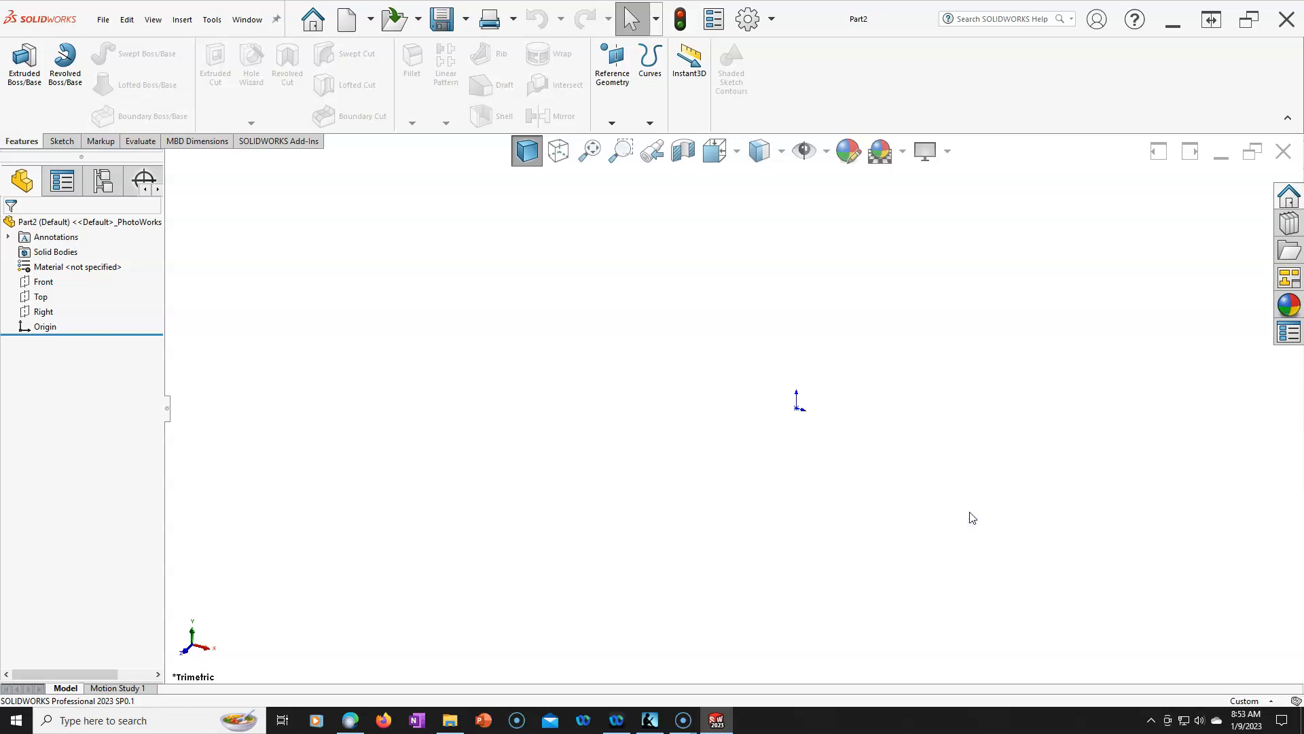
drag(168, 410, 224, 414)
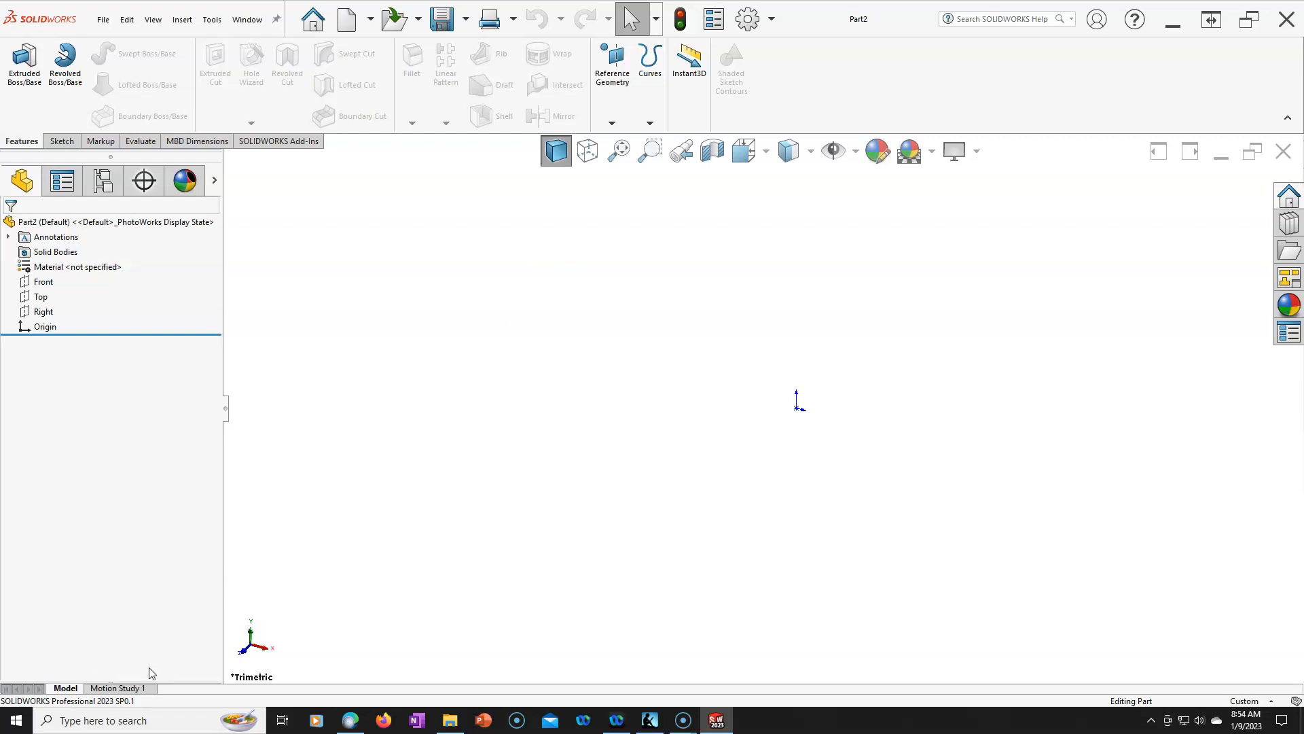
Add a custom file property PartNo of type Text with the value XXX-000.
click(716, 22)
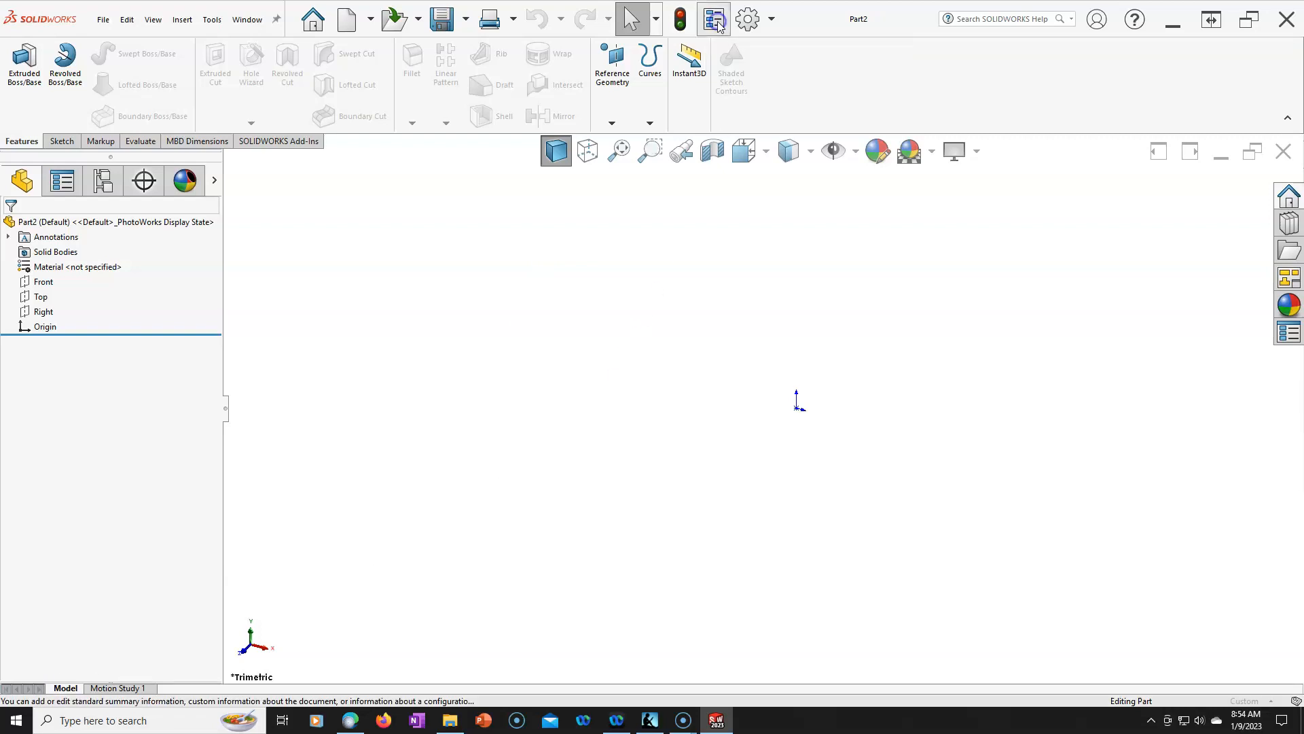
click(422, 186)
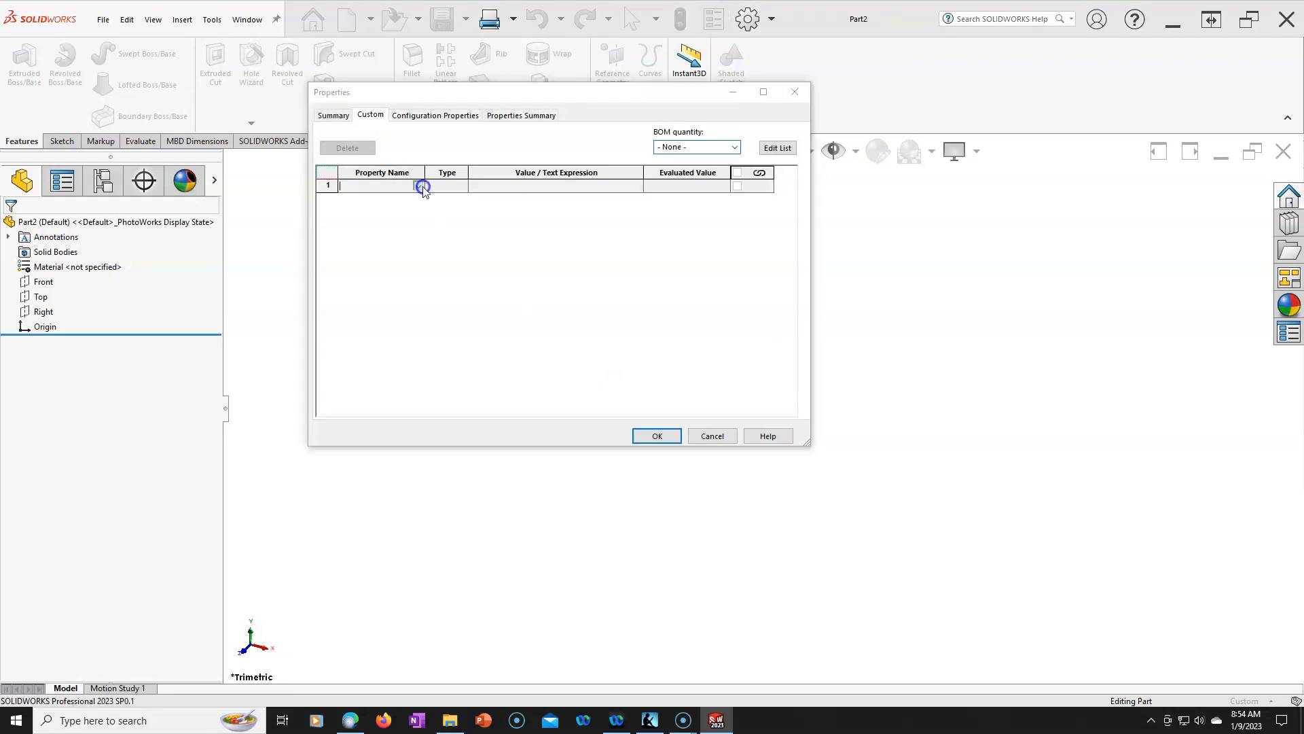
click(417, 186)
click(376, 207)
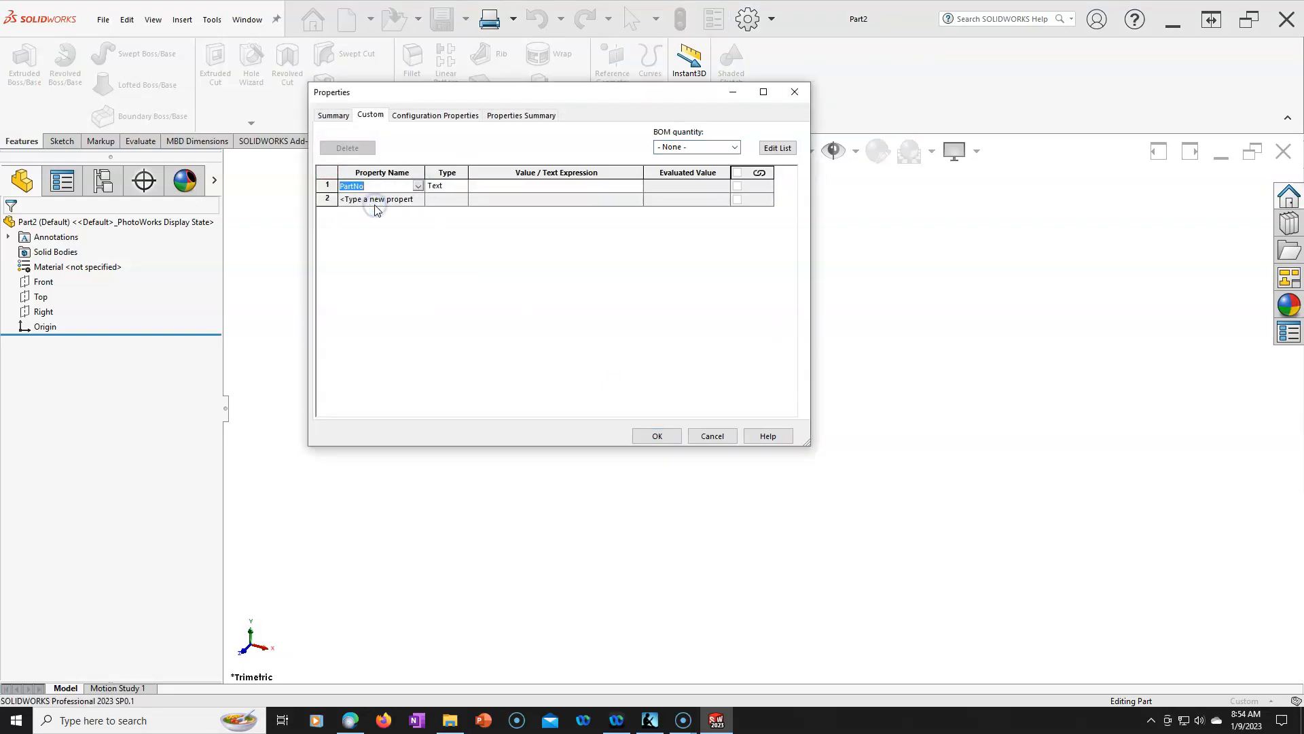
click(511, 189)
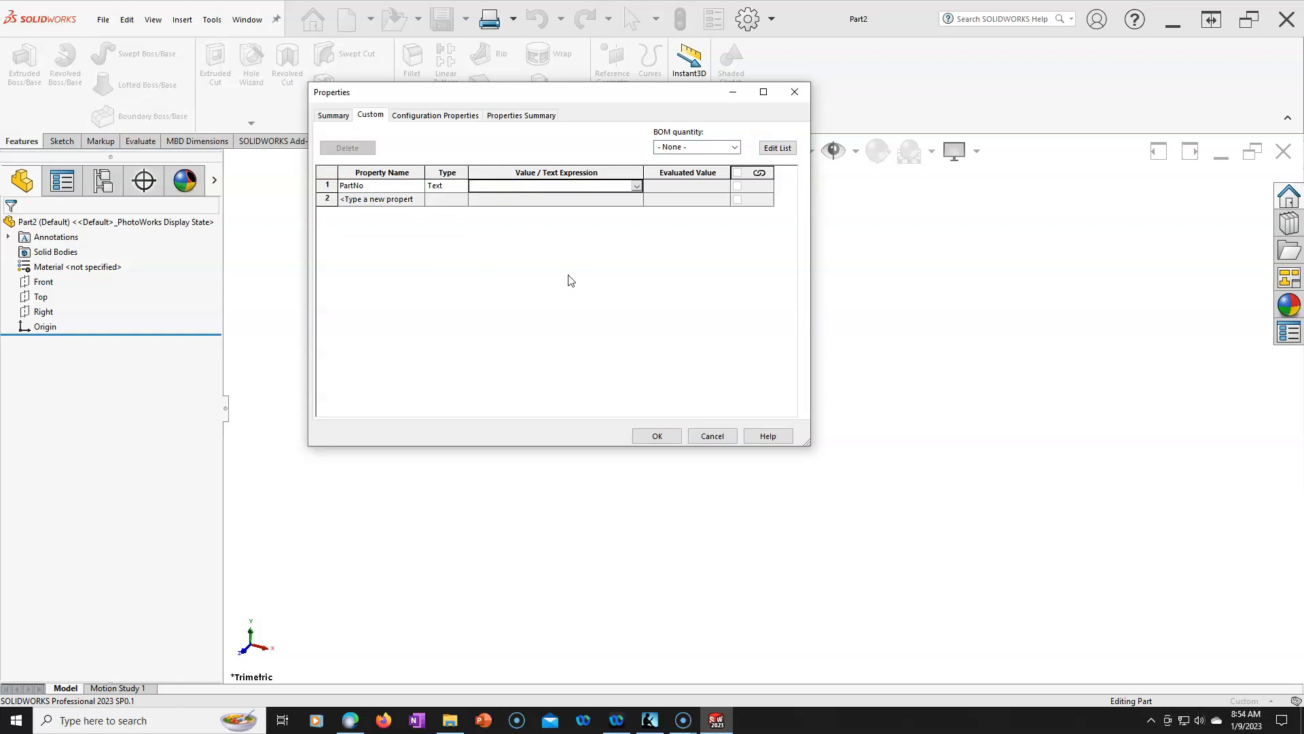
text(#)
key(Return)
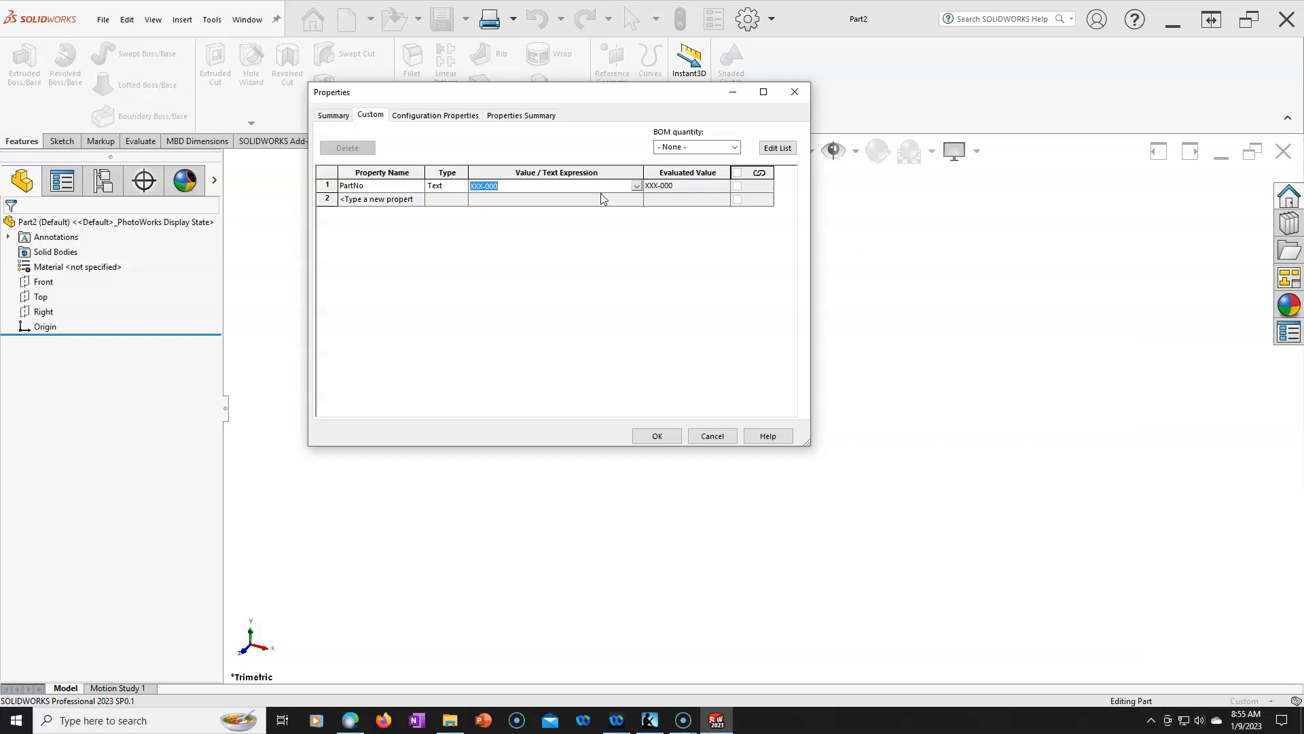
Review the configuration-specific properties and the properties summary, and accept the file properties.
click(418, 116)
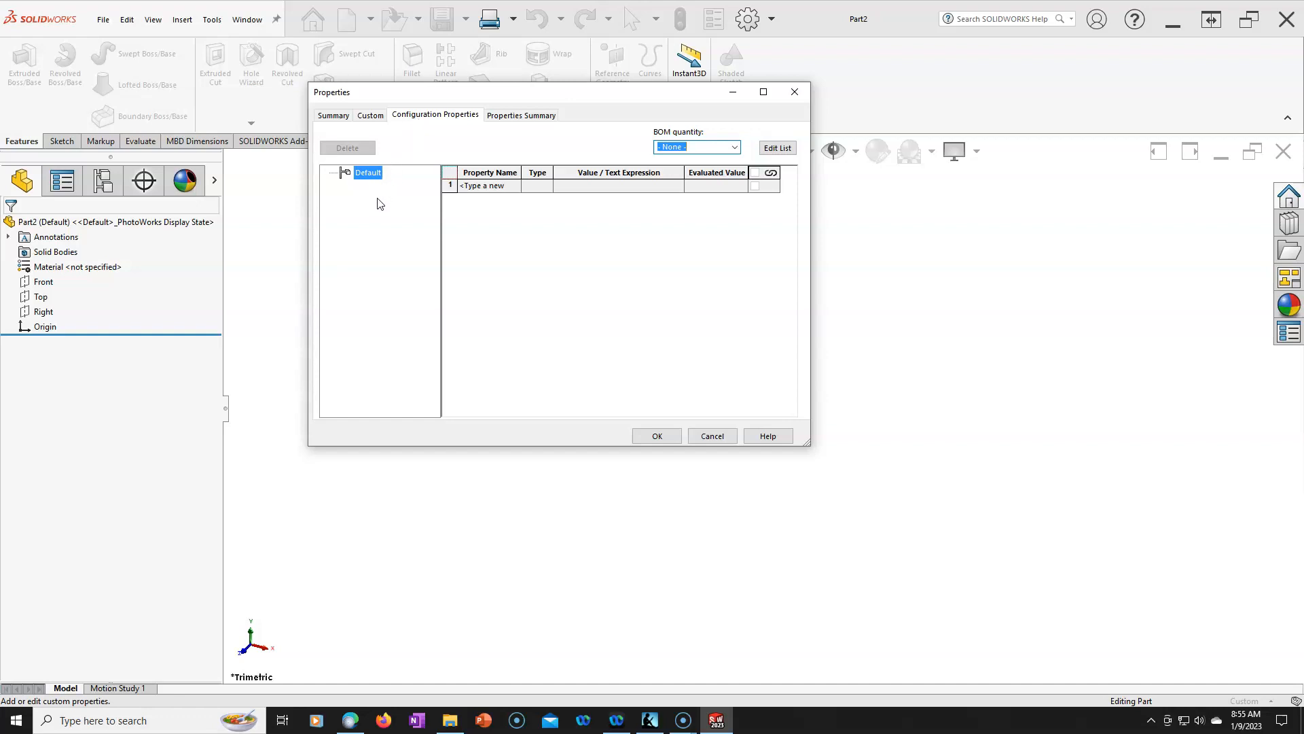
click(371, 115)
click(427, 117)
click(500, 116)
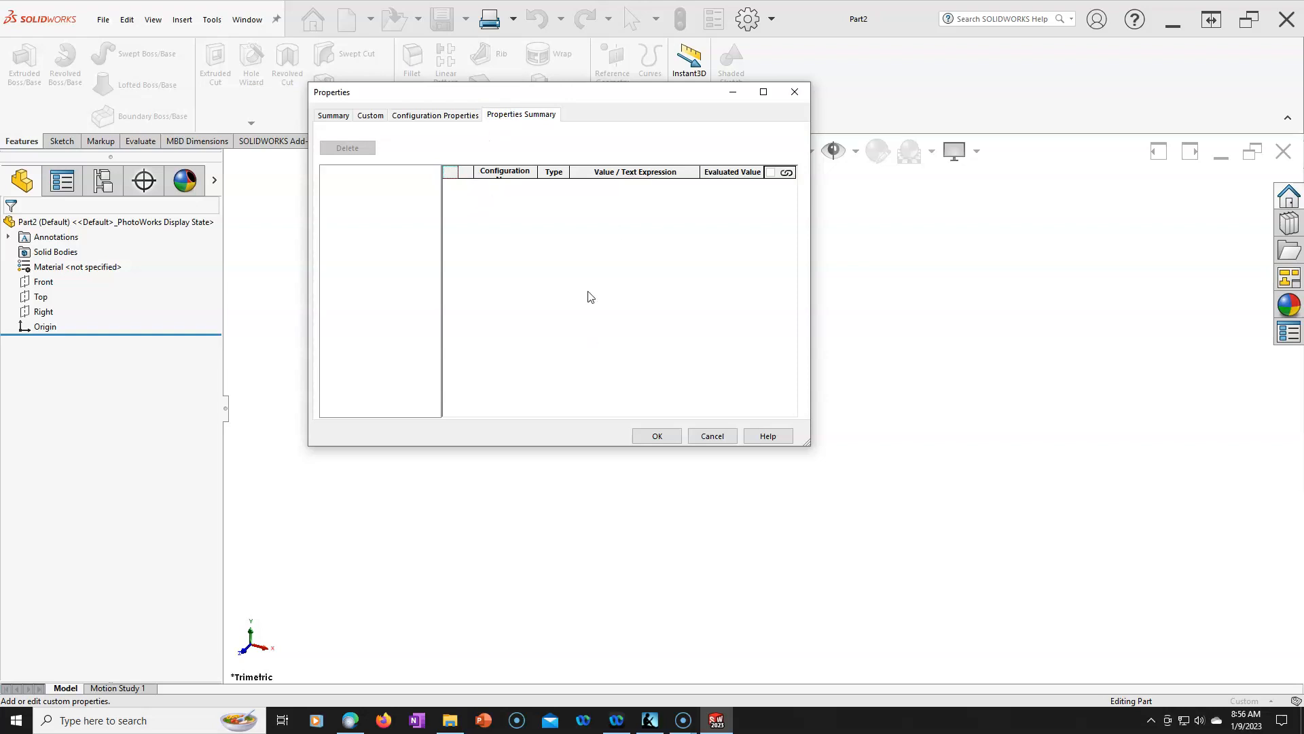
click(651, 437)
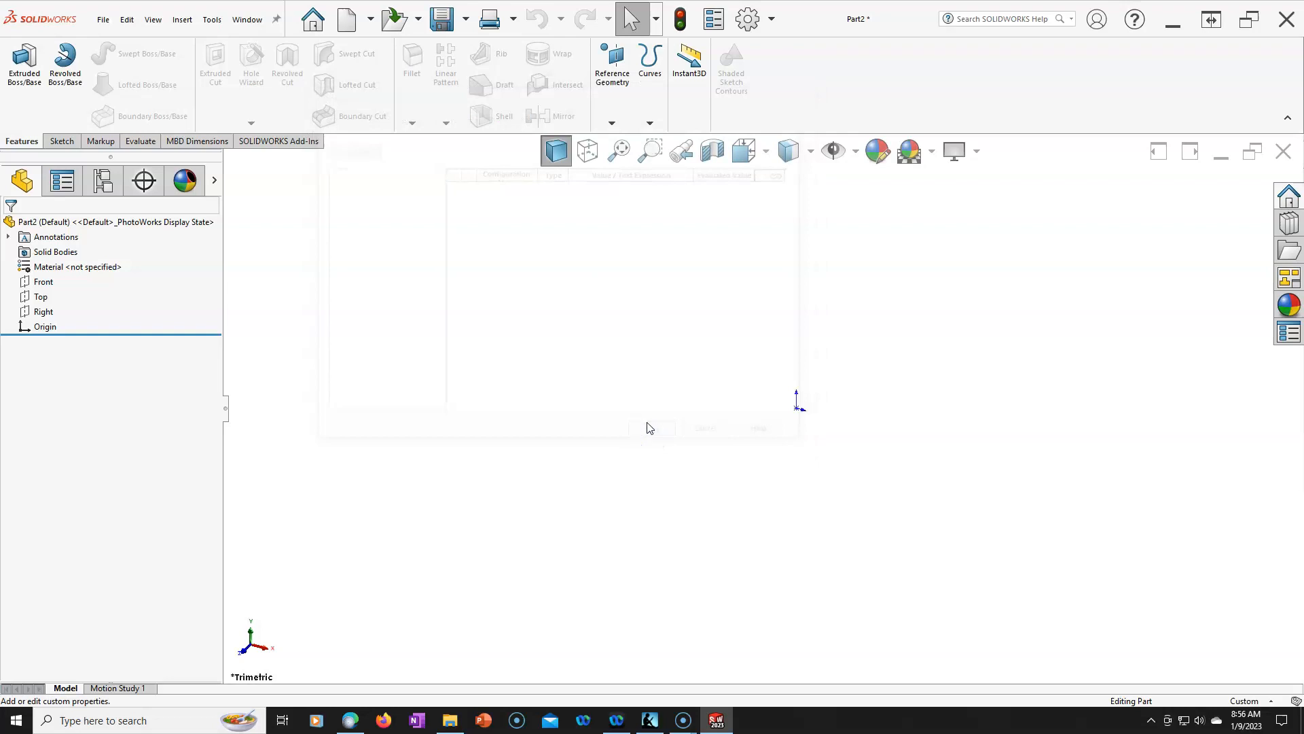